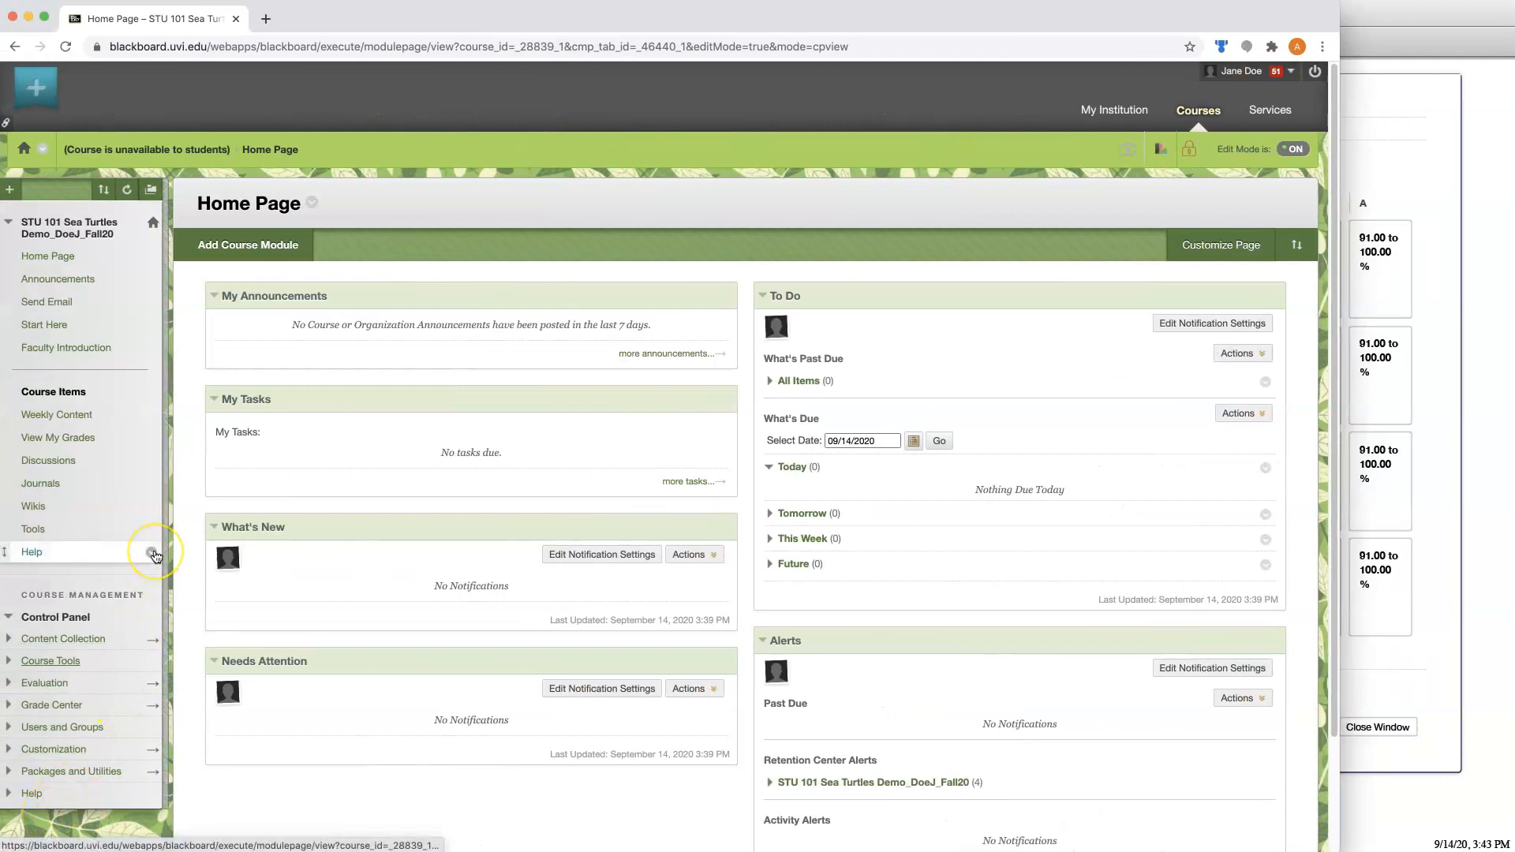
# Open the course's Rubrics tool and start creating a new rubric.
pyautogui.click(65, 668)
pyautogui.scroll(-5, 60, 631)
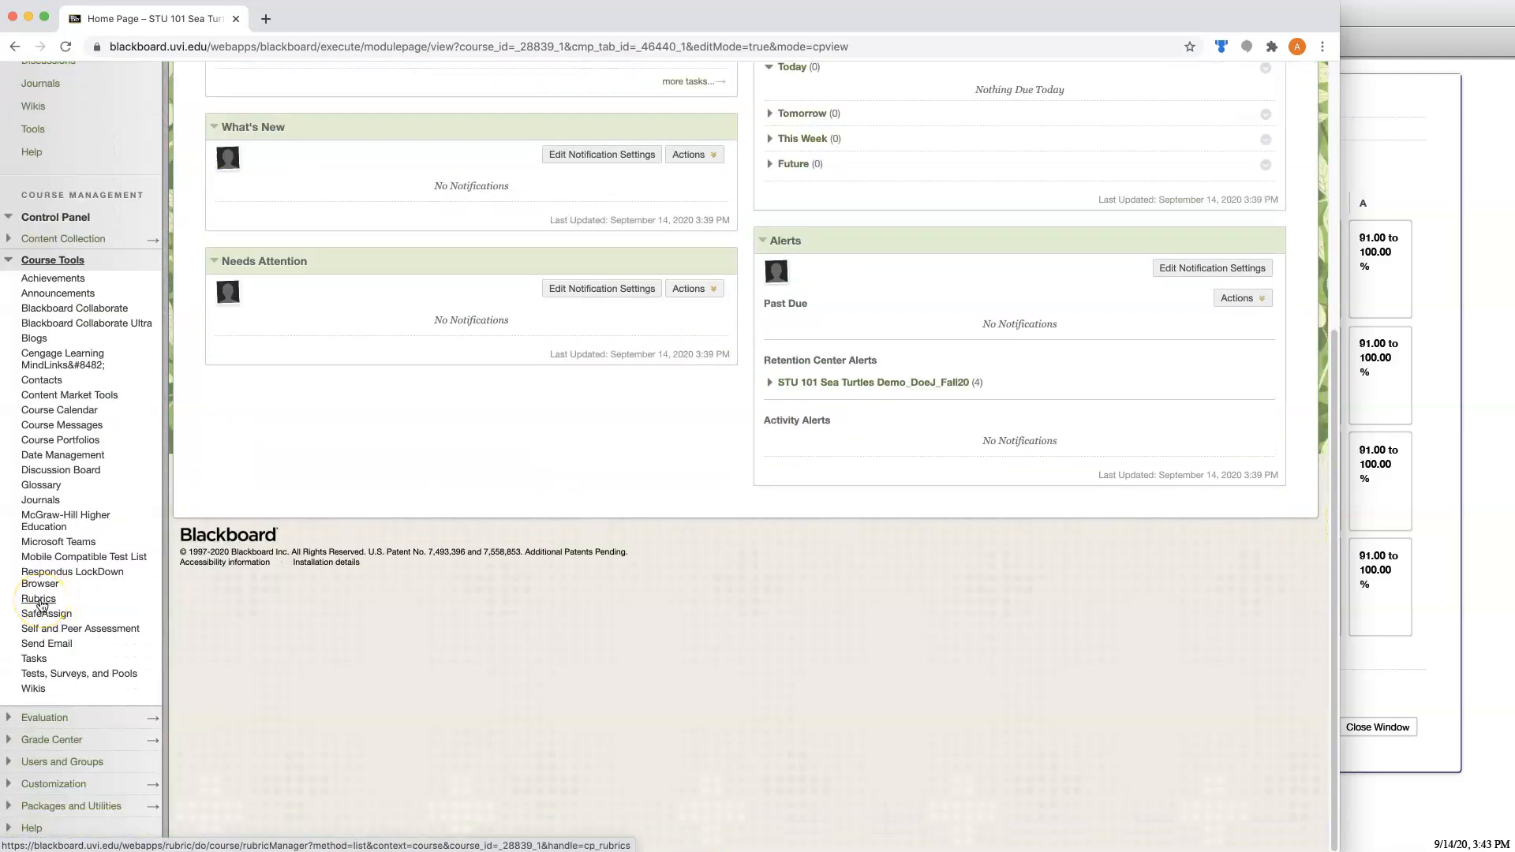
pyautogui.click(39, 599)
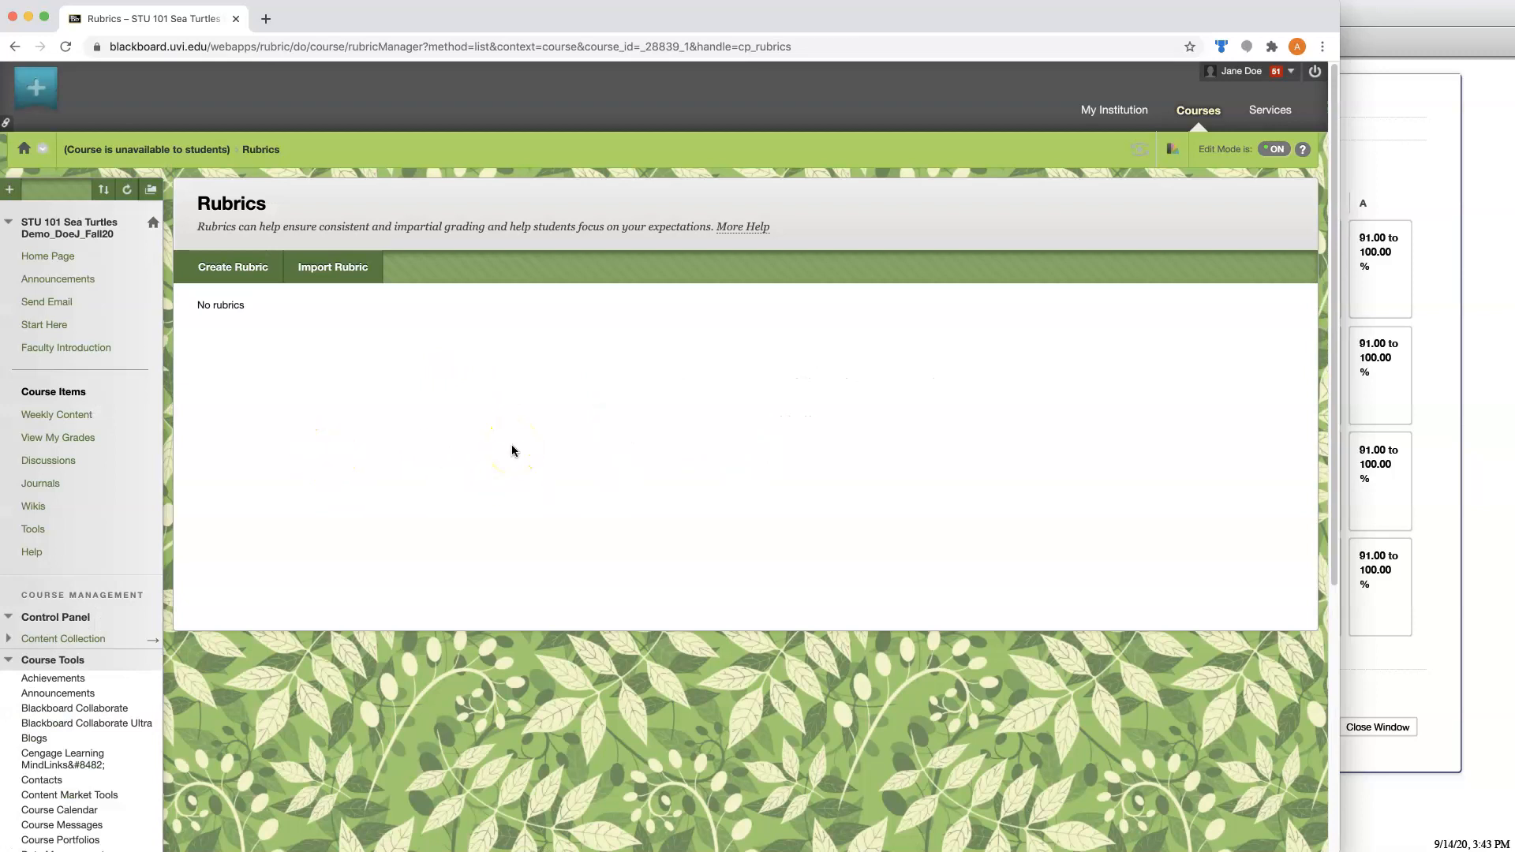
pyautogui.click(238, 271)
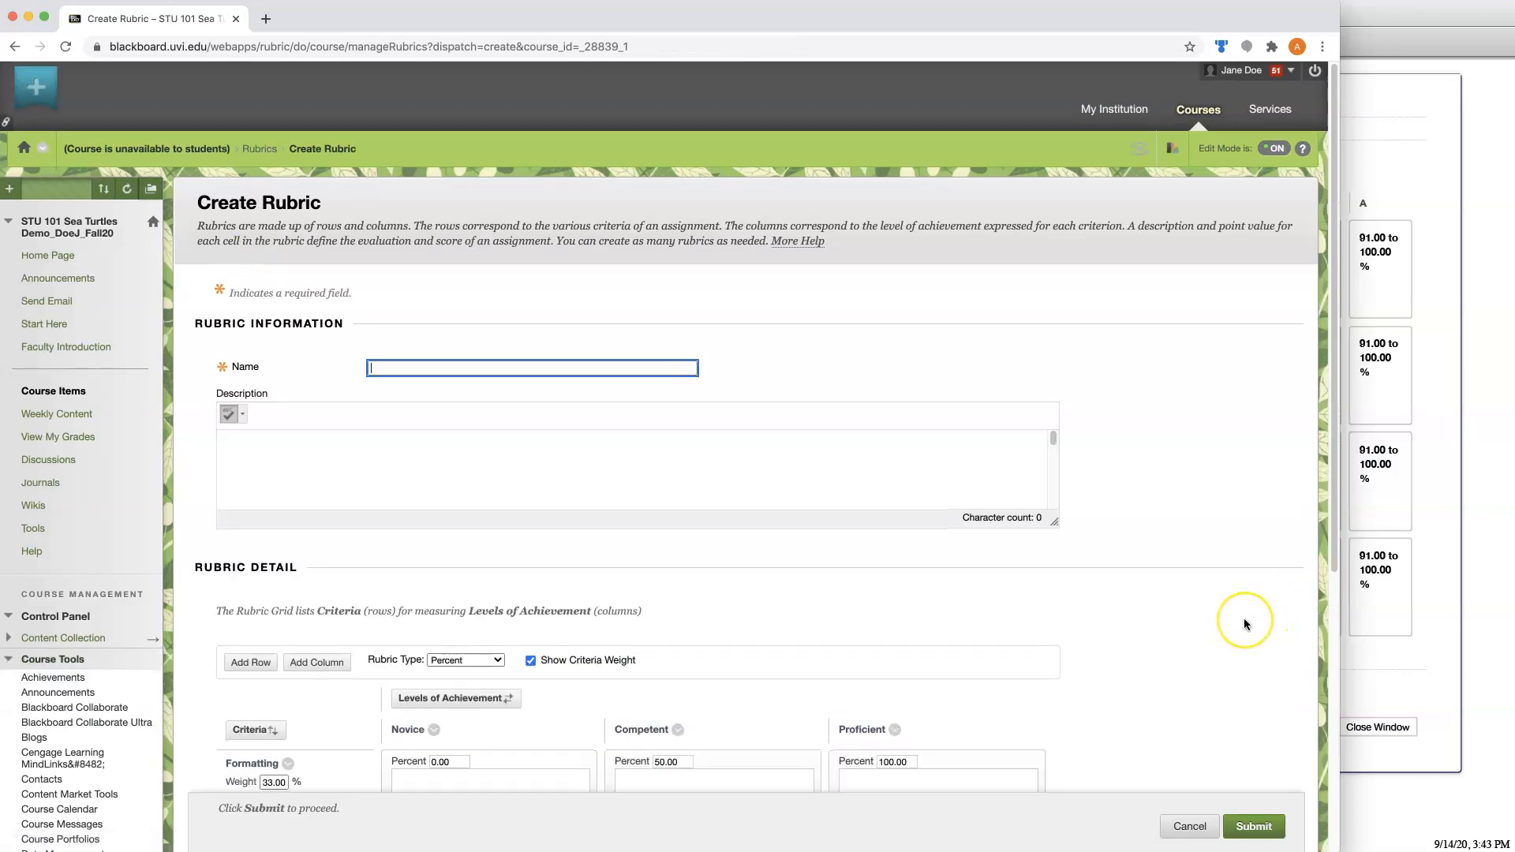
pyautogui.scroll(-3, 1245, 624)
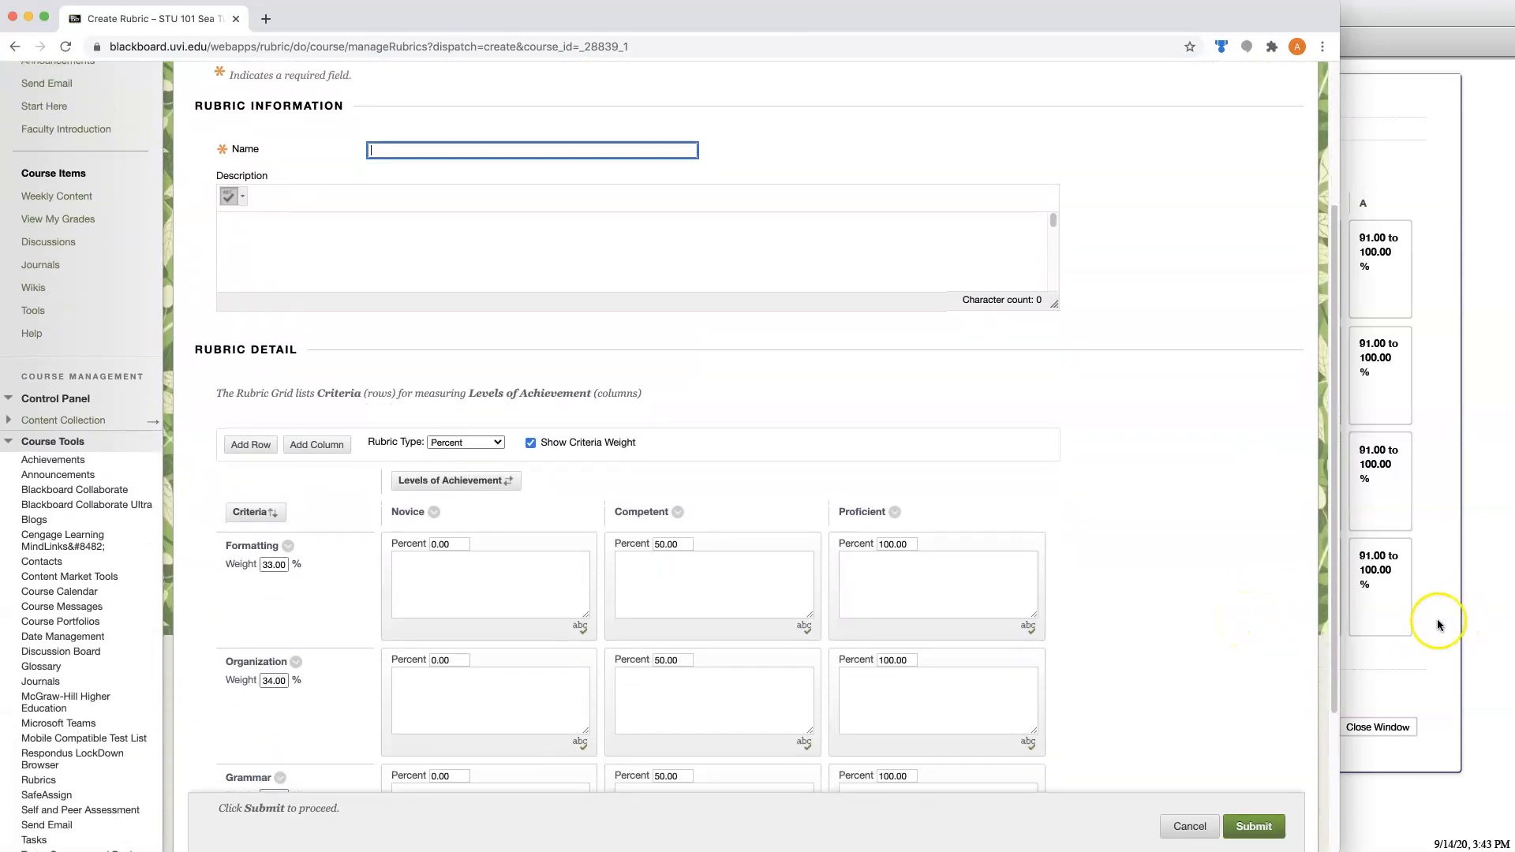
# Name the new rubric "Assignment 1".
pyautogui.click(1438, 624)
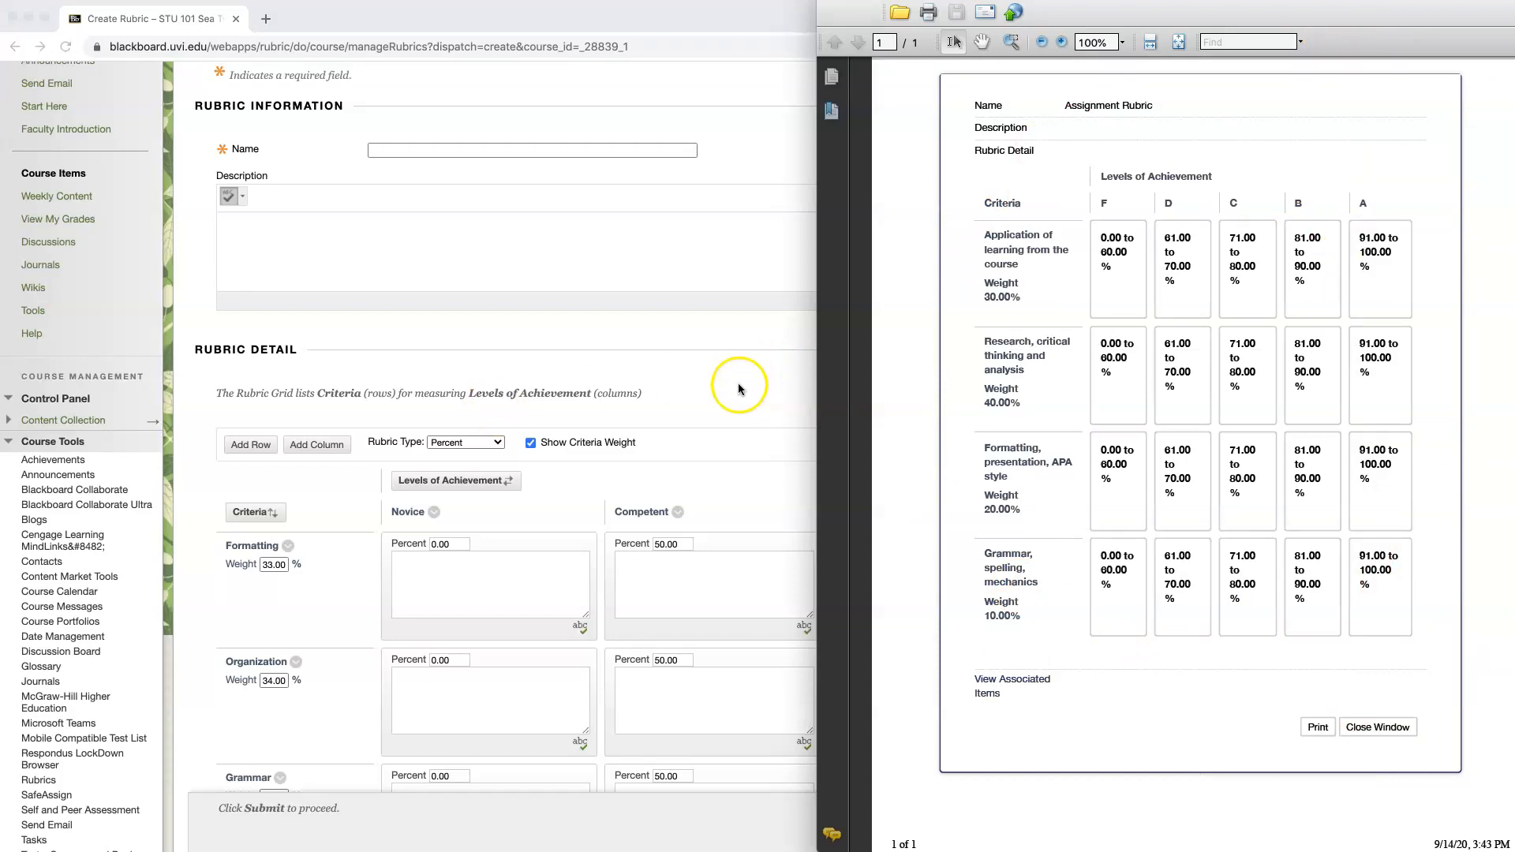
pyautogui.click(400, 149)
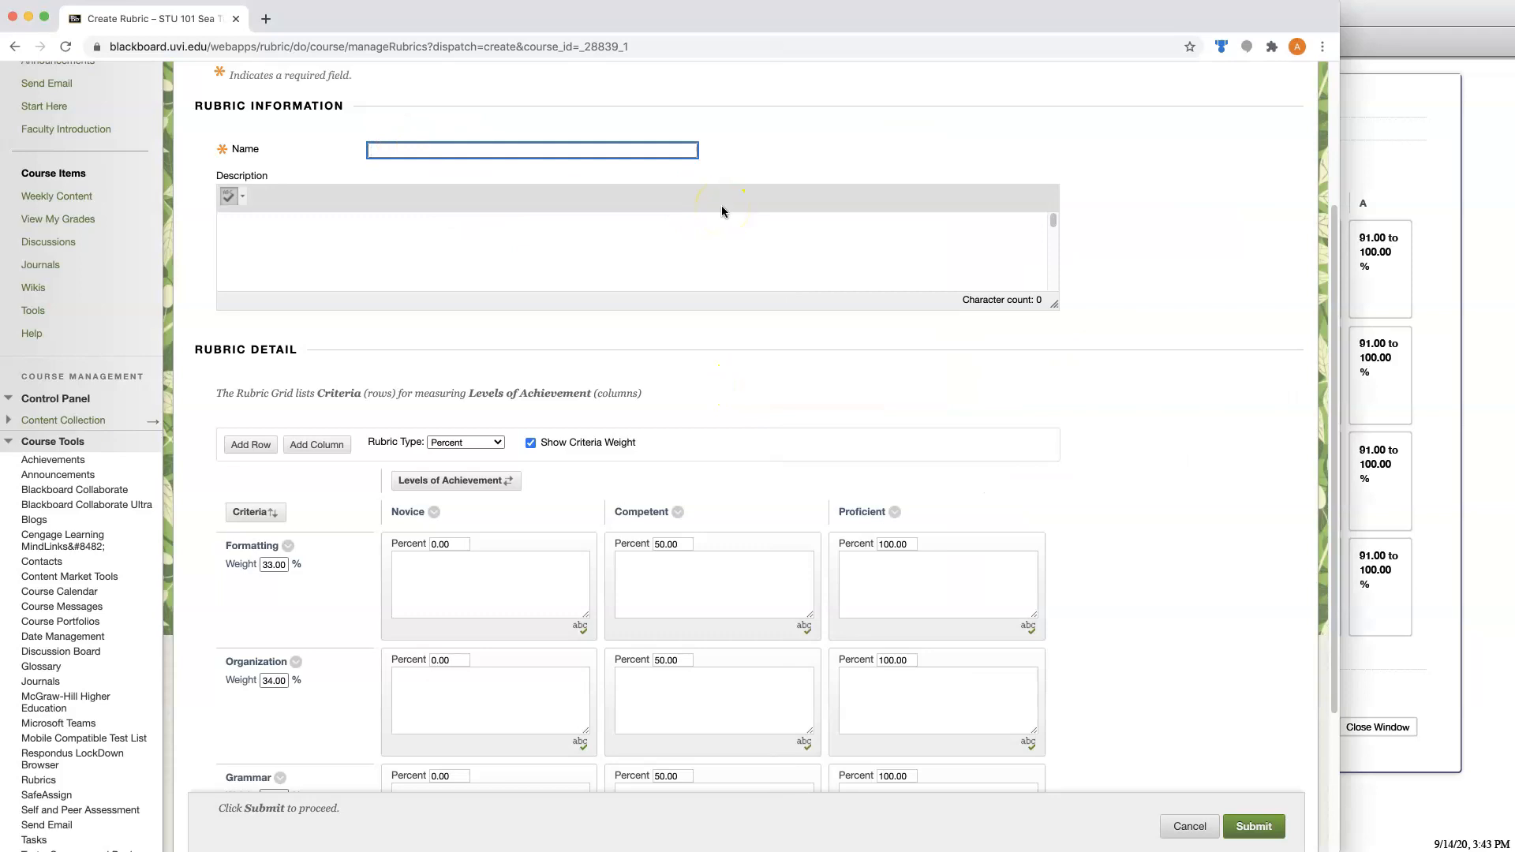
pyautogui.write('Assignment 1')
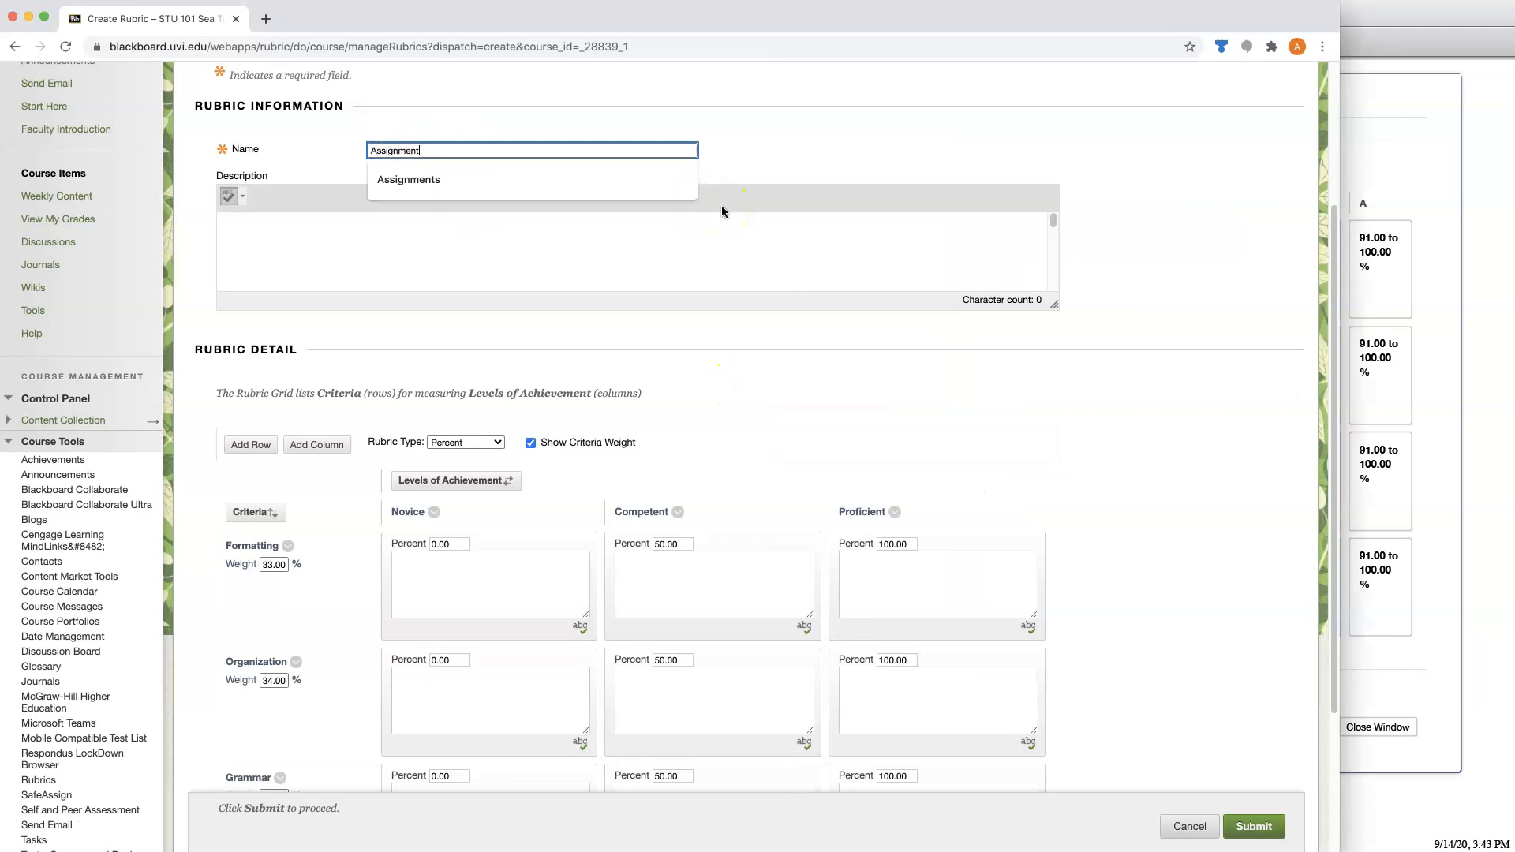
# Add a fourth criteria row to the rubric grid to match the reference rubric.
pyautogui.scroll(-3, 1099, 369)
pyautogui.scroll(-2, 1195, 376)
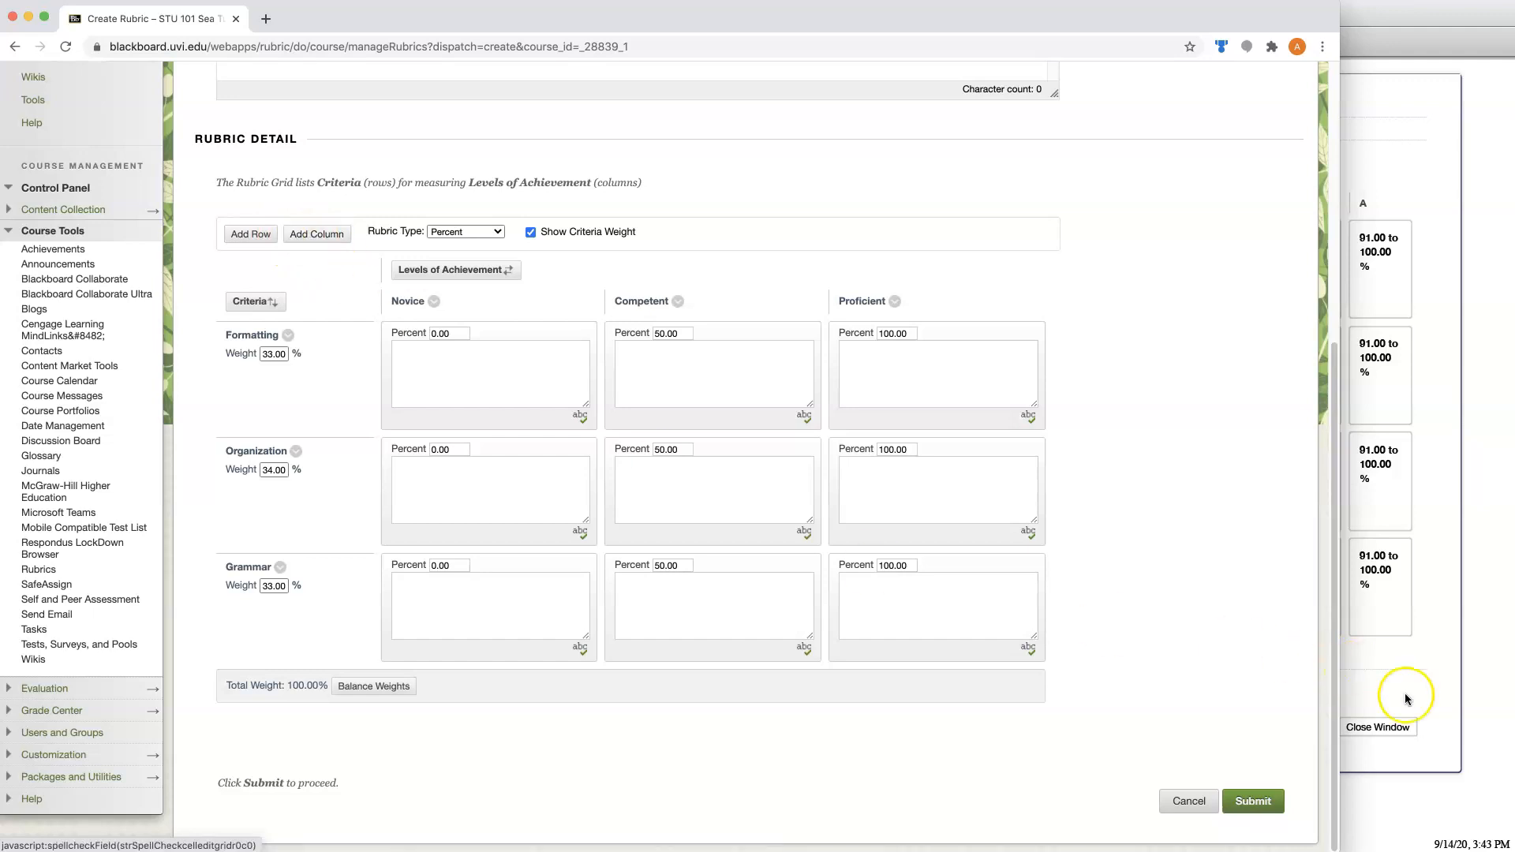
pyautogui.click(1450, 682)
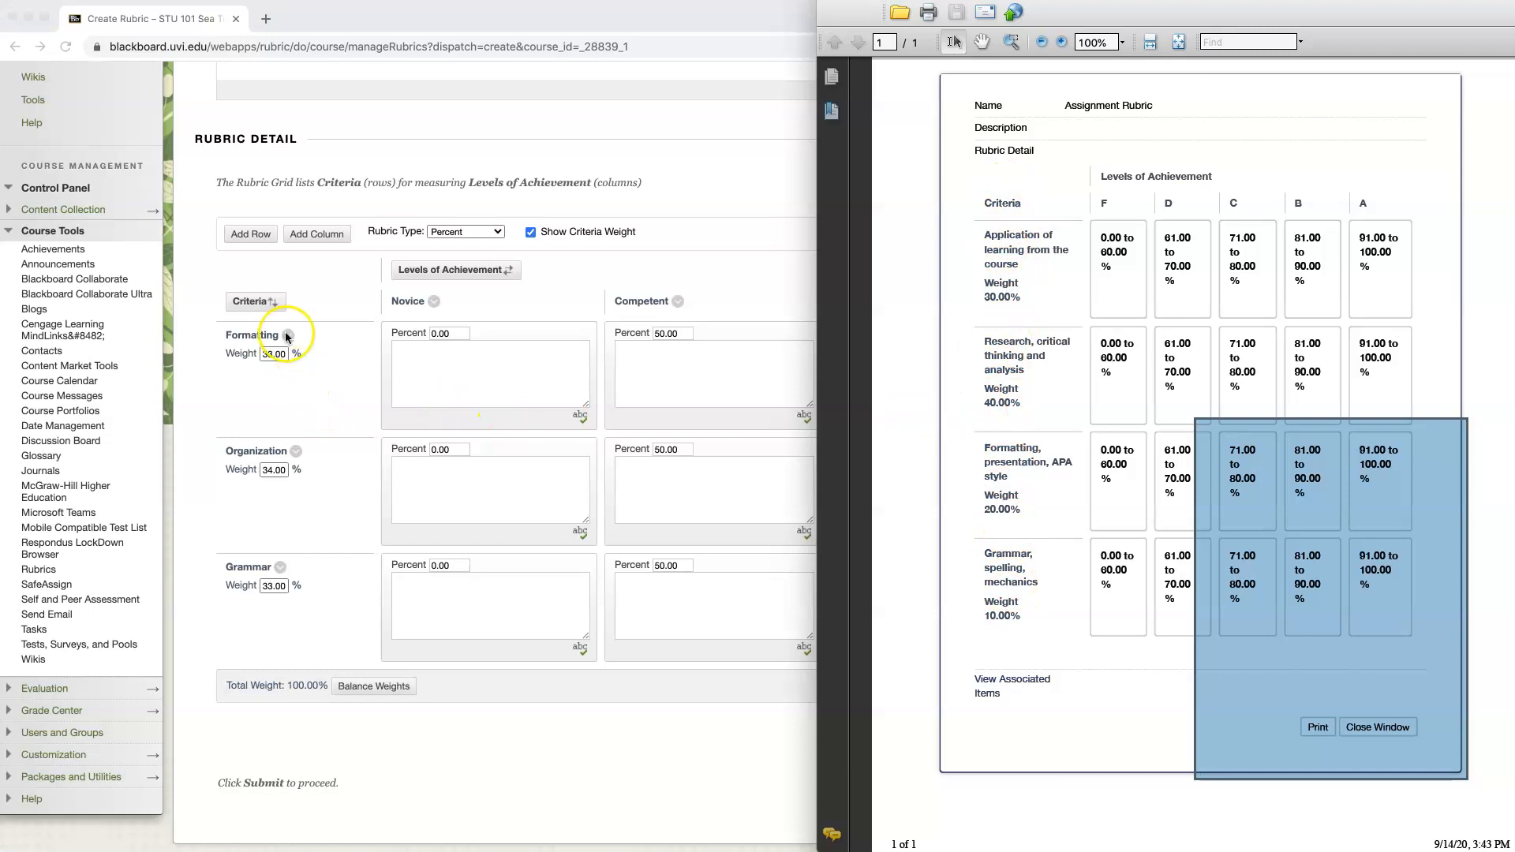
pyautogui.click(252, 234)
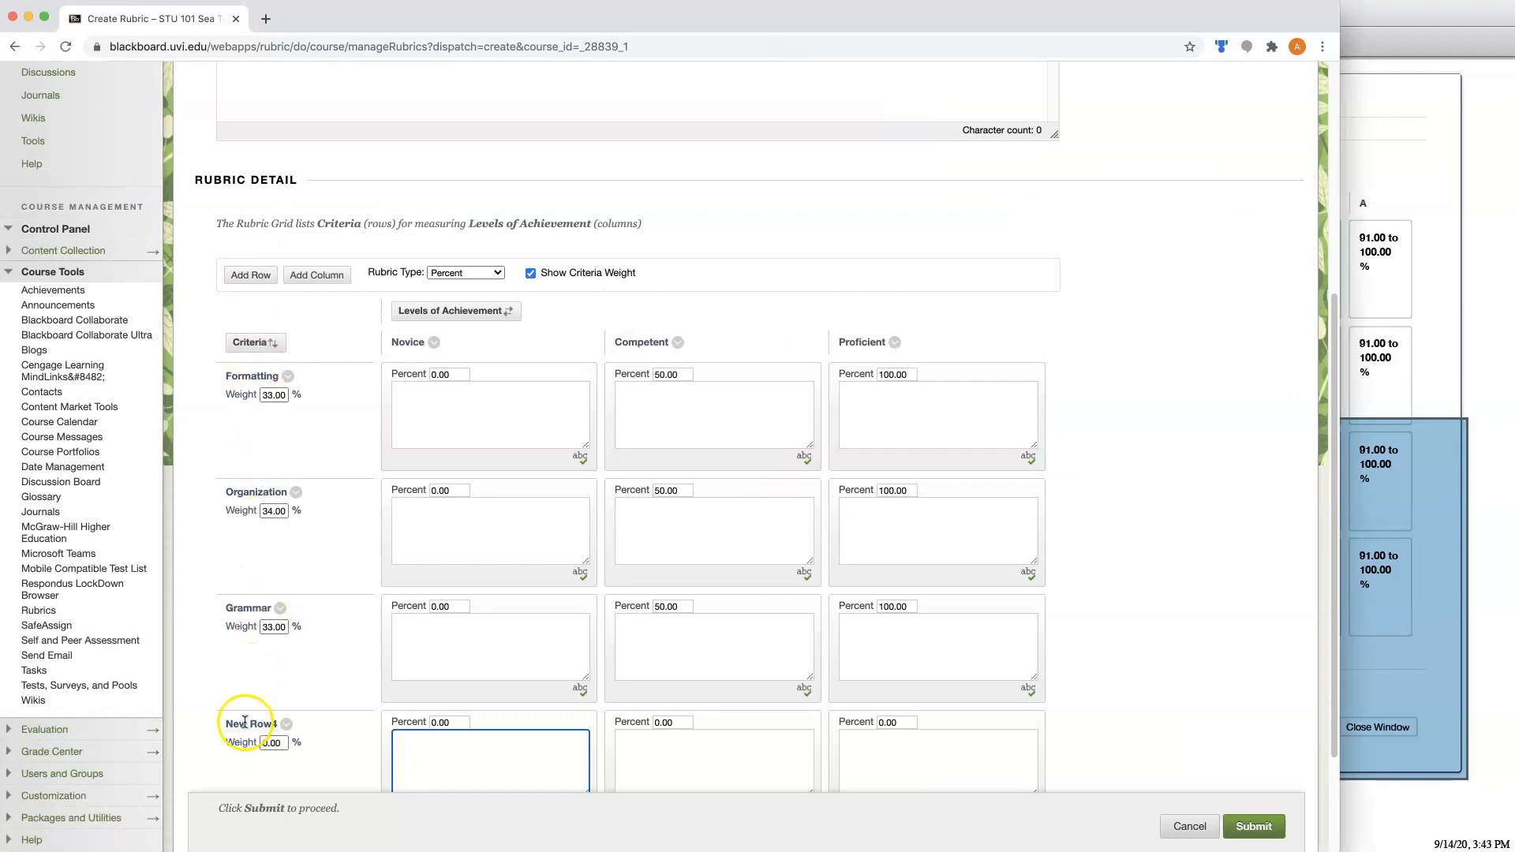
pyautogui.scroll(-2, 1129, 252)
pyautogui.scroll(-2, 1128, 253)
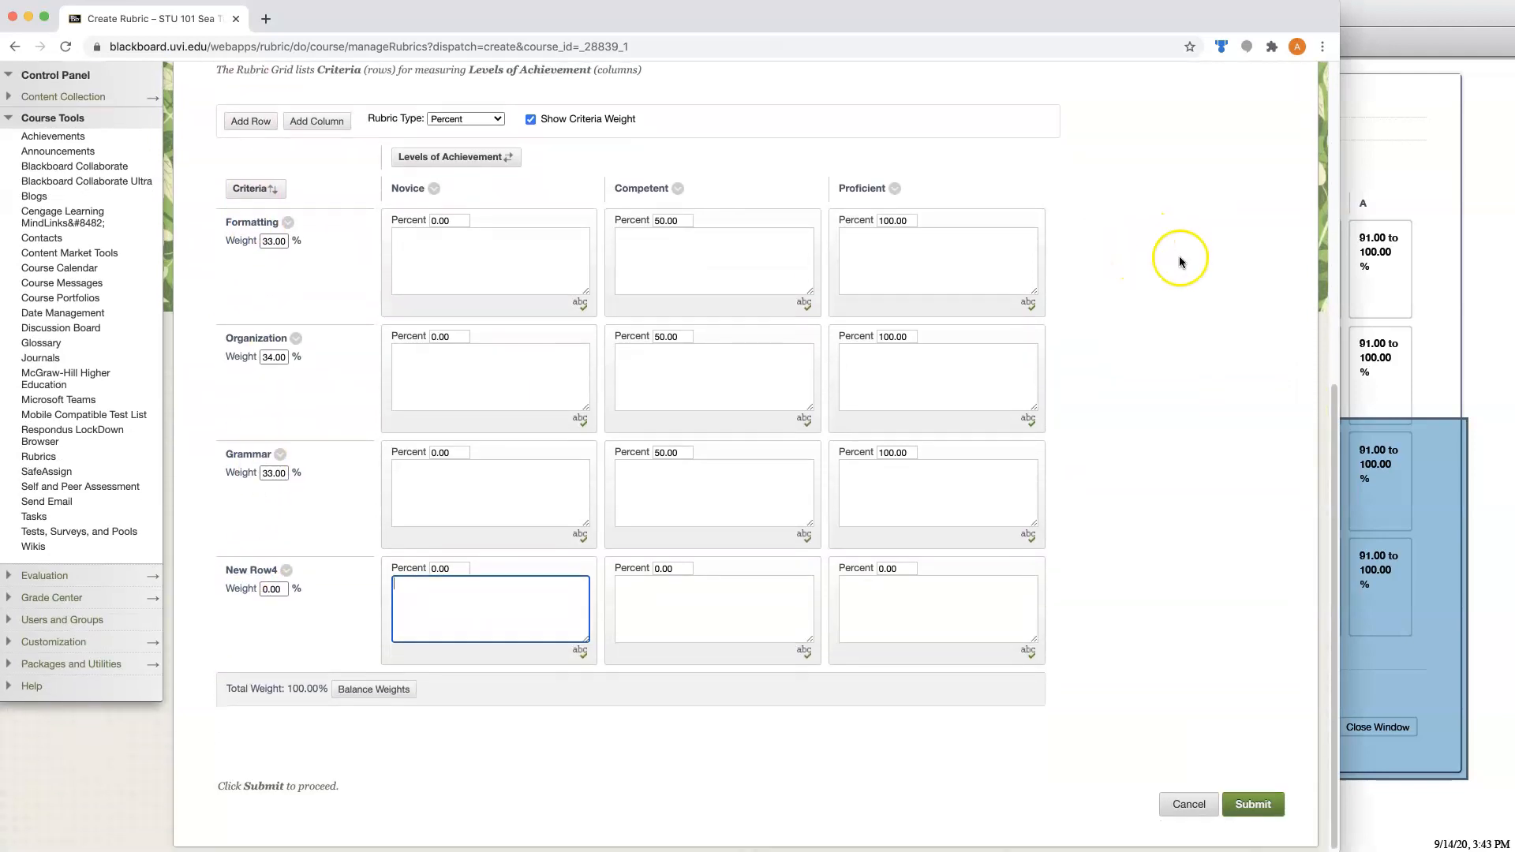
# Rename the criteria in row order to "Application of learning from the course", "Research, critical thinking and analysis", "Formatting, presentation, APA style" and "Grammar, spelling, mechanics".
pyautogui.click(1482, 287)
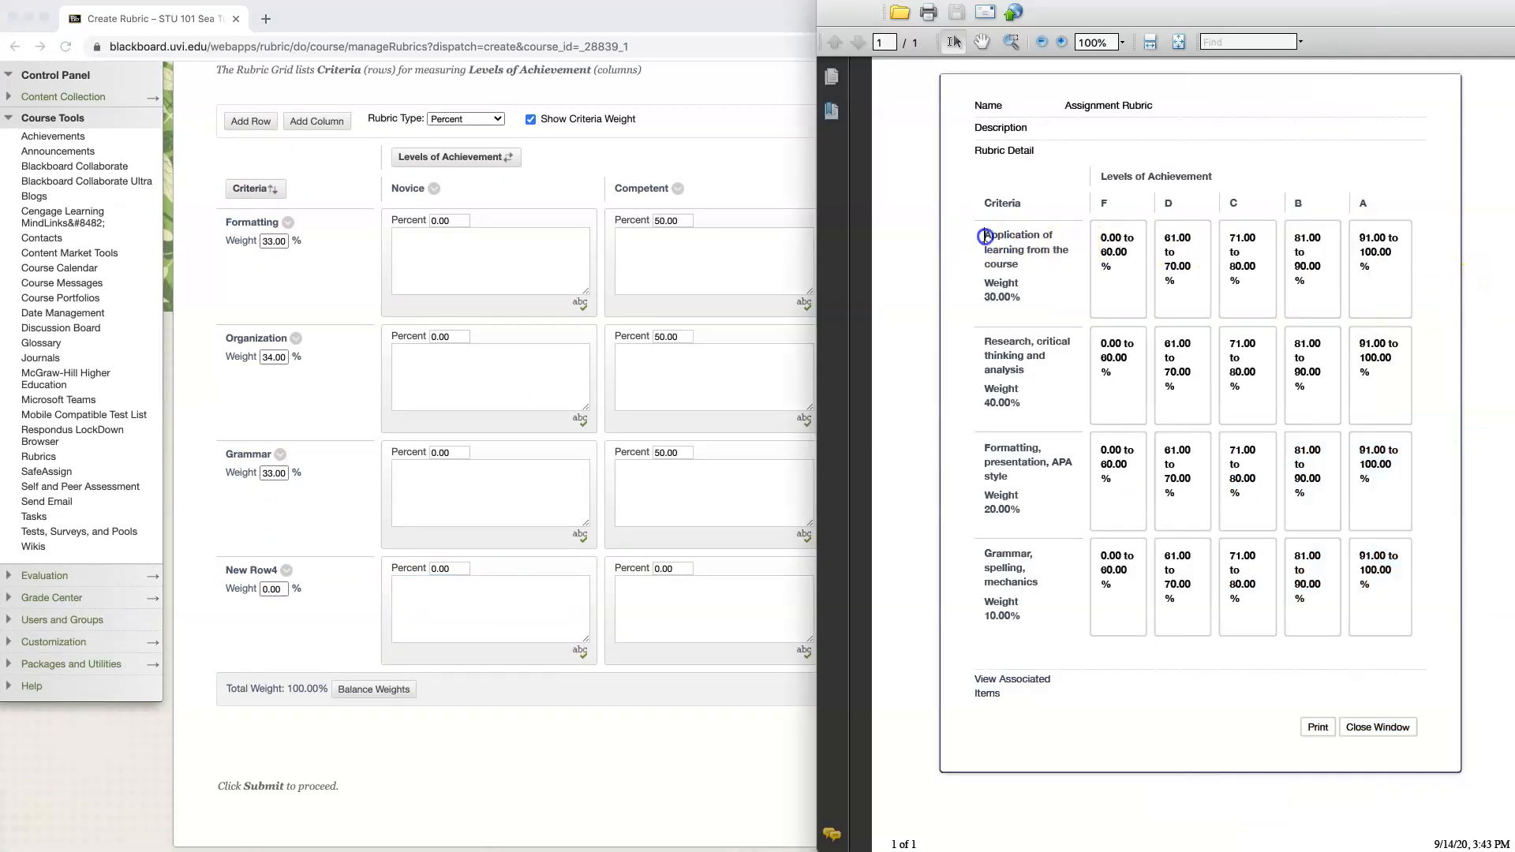
pyautogui.moveTo(1022, 277); pyautogui.dragTo(1025, 267)
pyautogui.press('super+c')
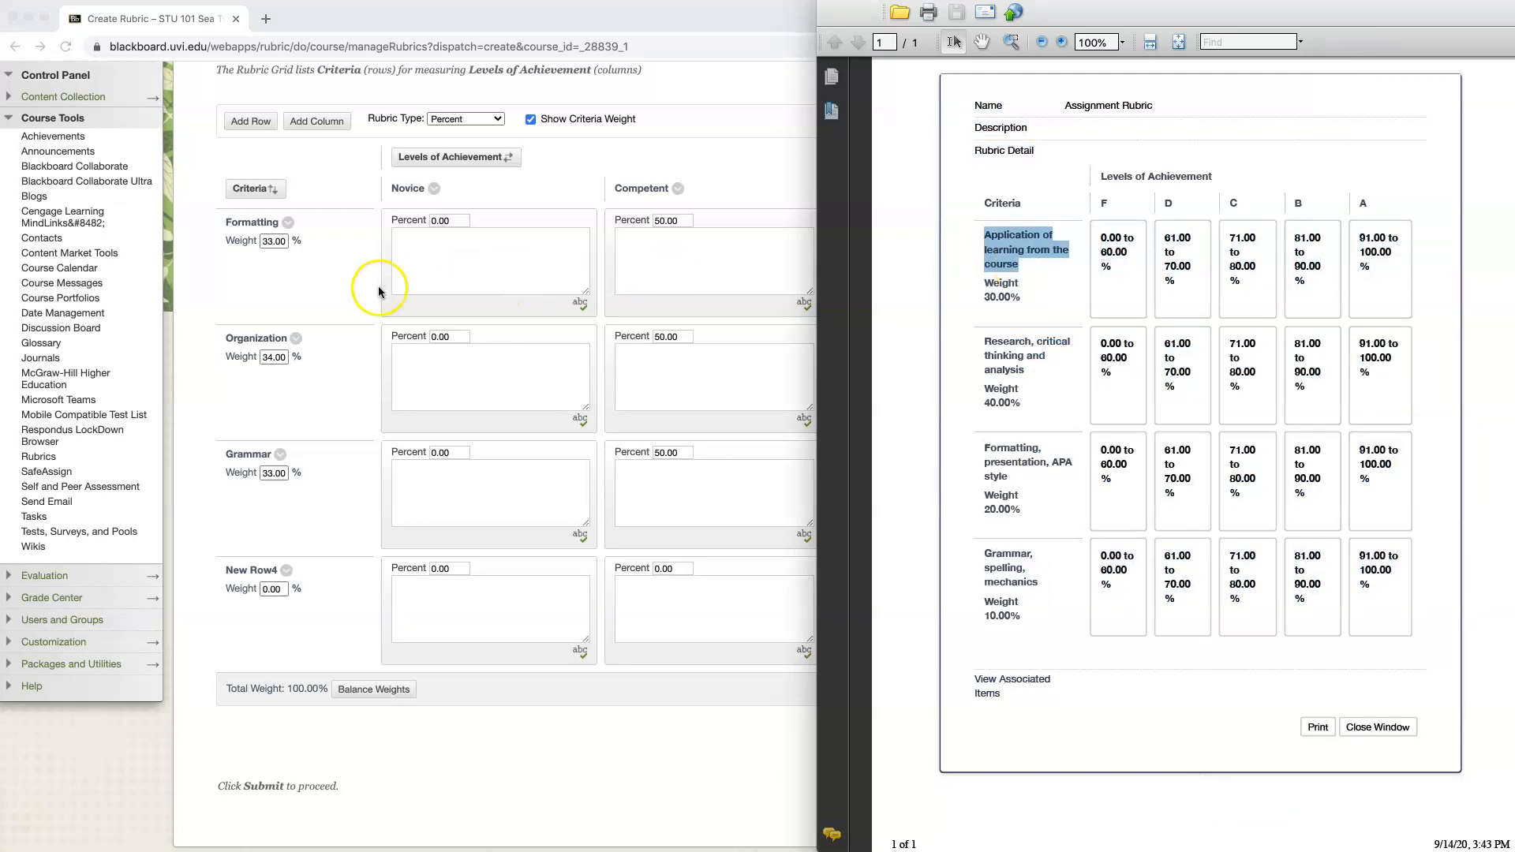
pyautogui.click(320, 264)
pyautogui.click(289, 223)
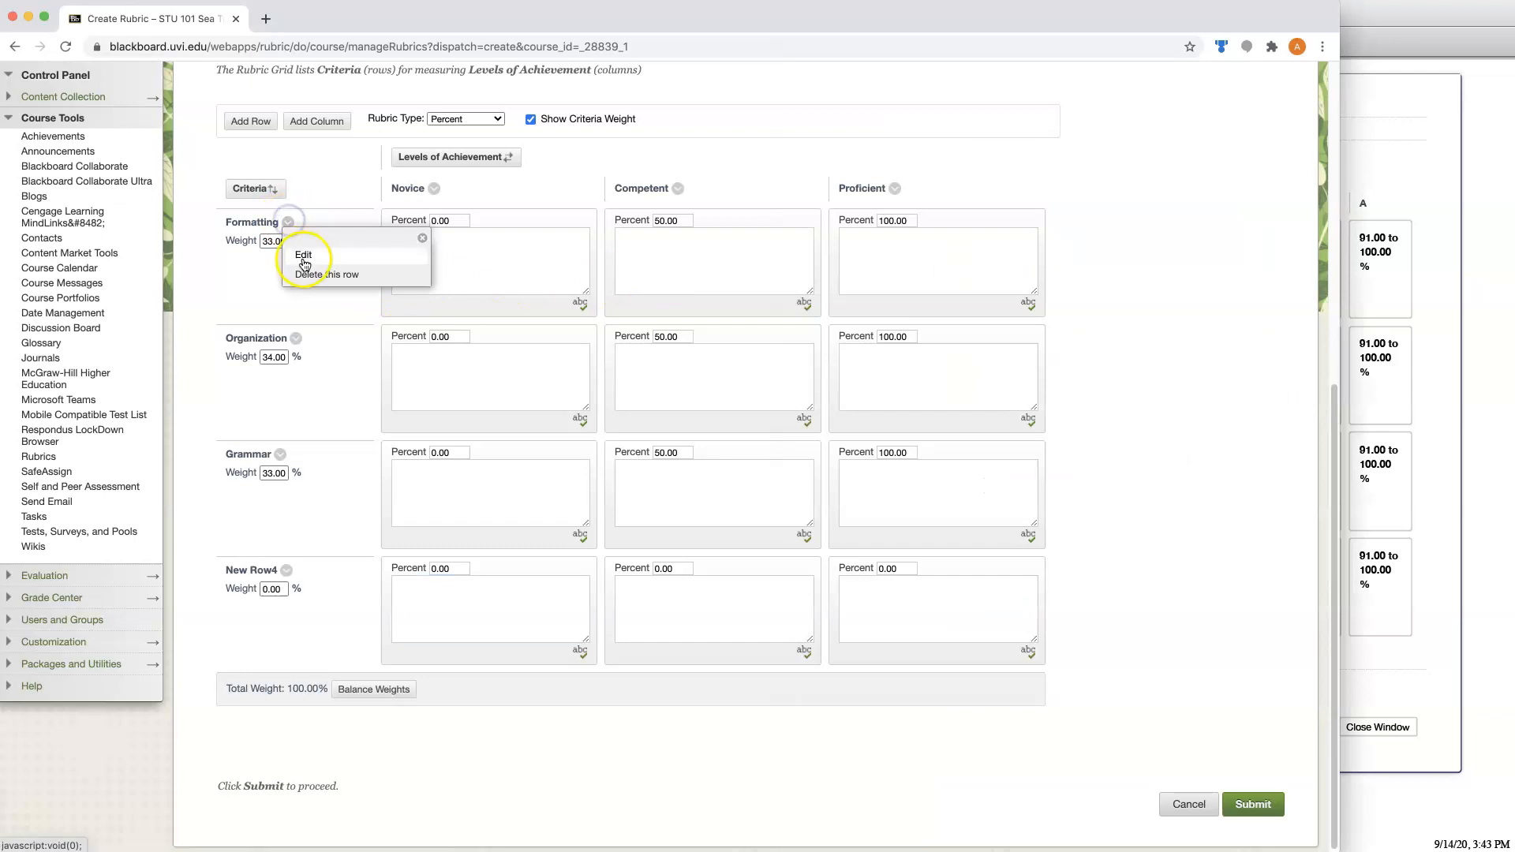
pyautogui.click(304, 255)
pyautogui.press('super+v')
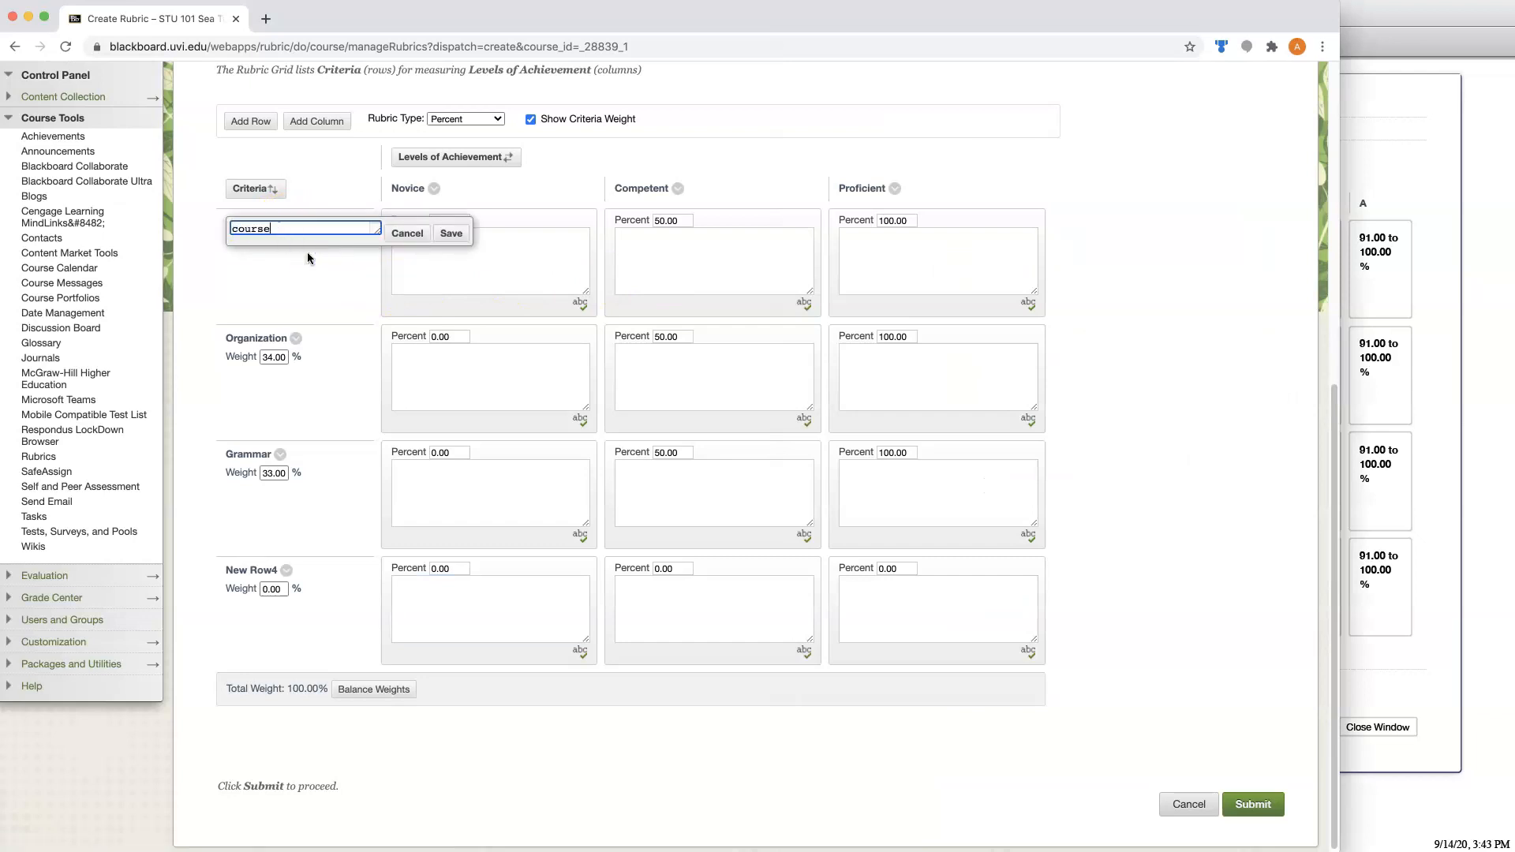
pyautogui.click(452, 236)
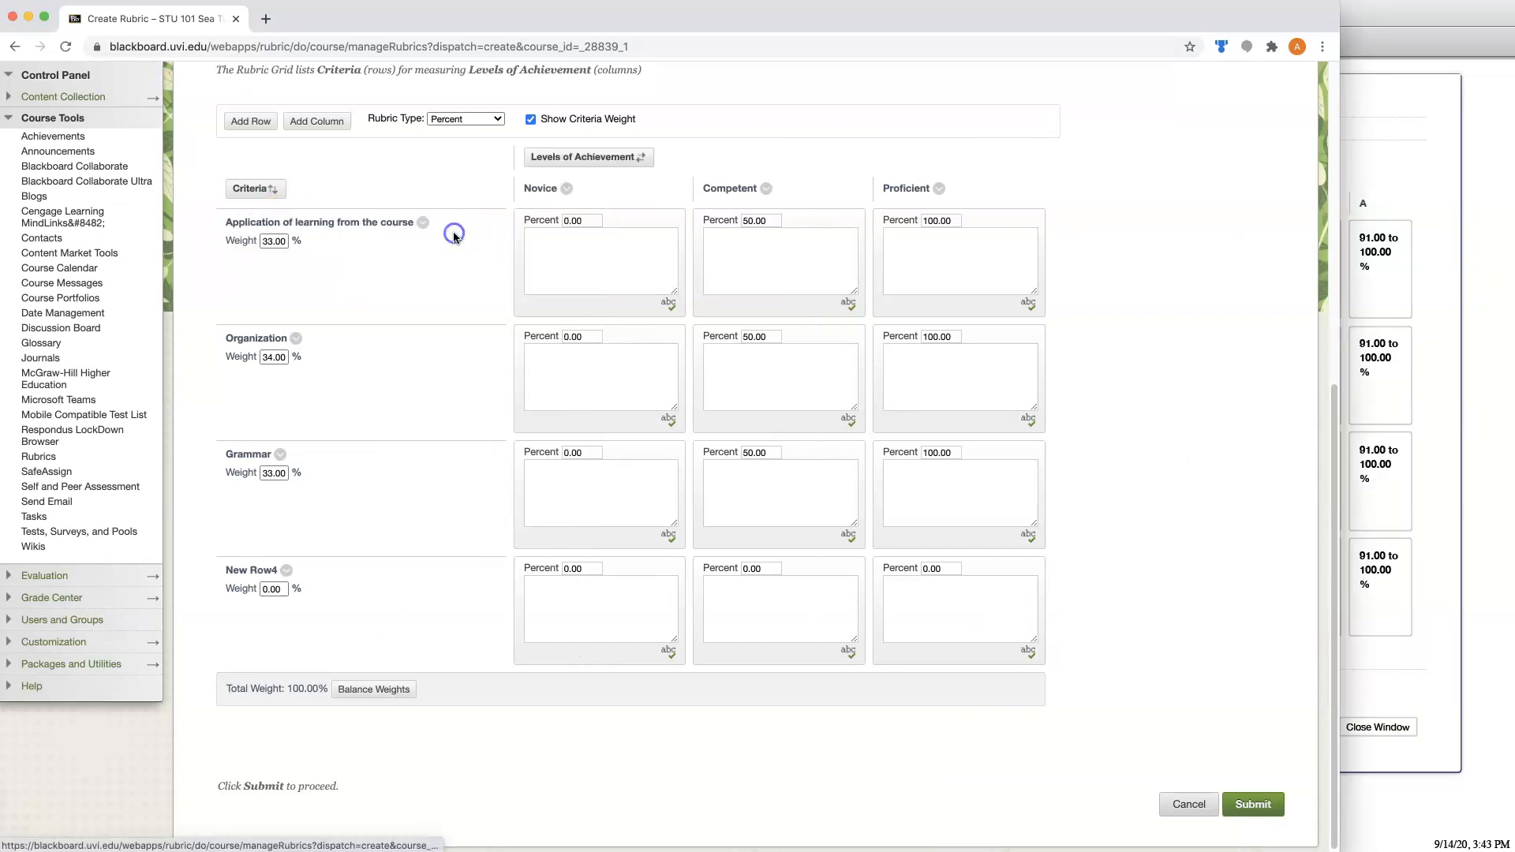
pyautogui.click(986, 343)
pyautogui.moveTo(985, 342); pyautogui.dragTo(1029, 372)
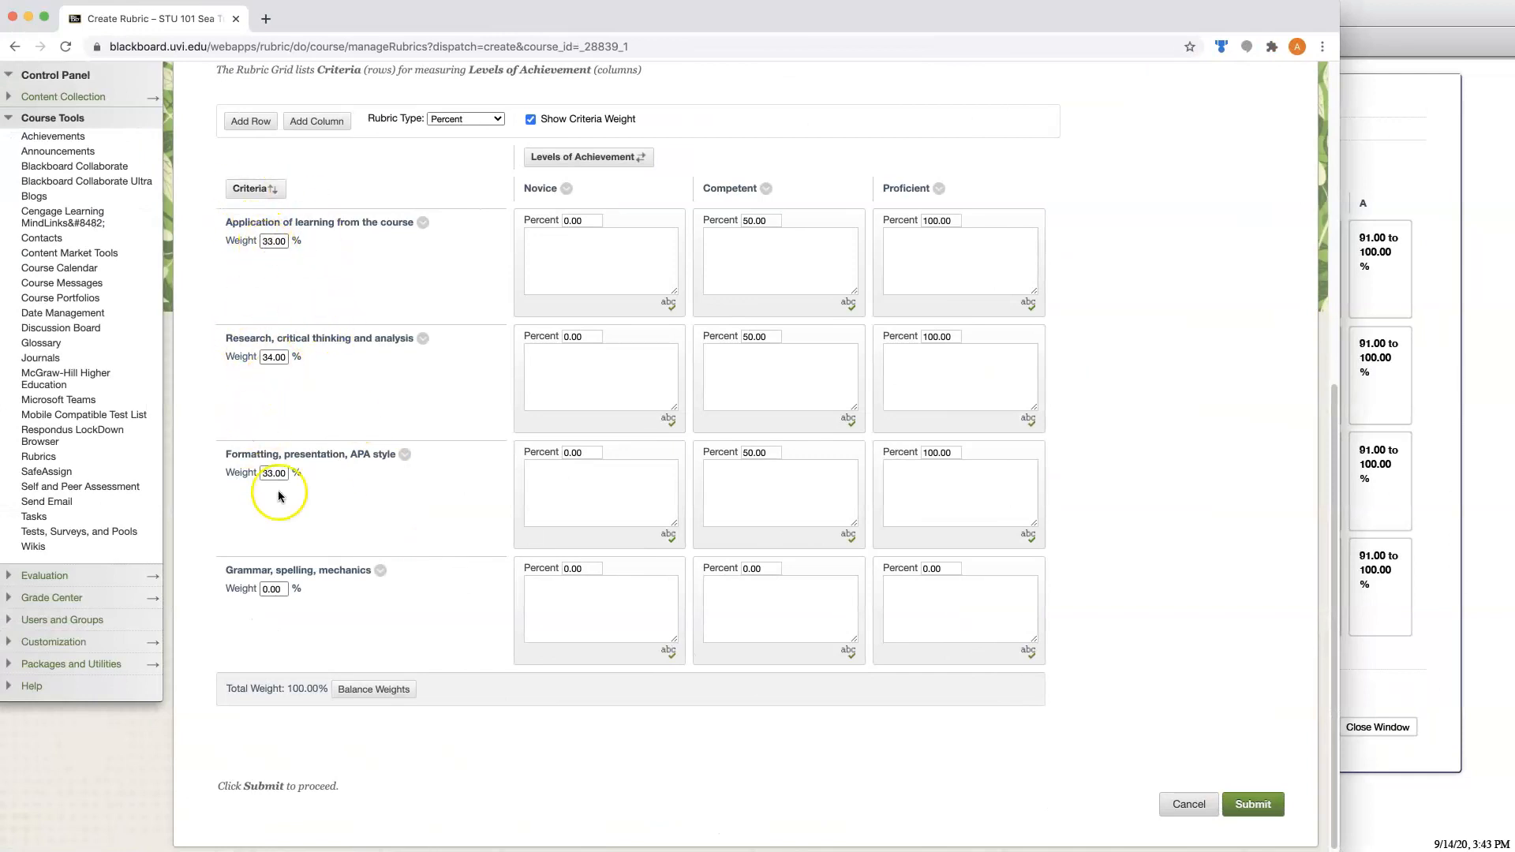
# Set the criteria weights, in row order, to 30, 40, 20 and 10 percent as in the reference rubric.
pyautogui.click(1447, 416)
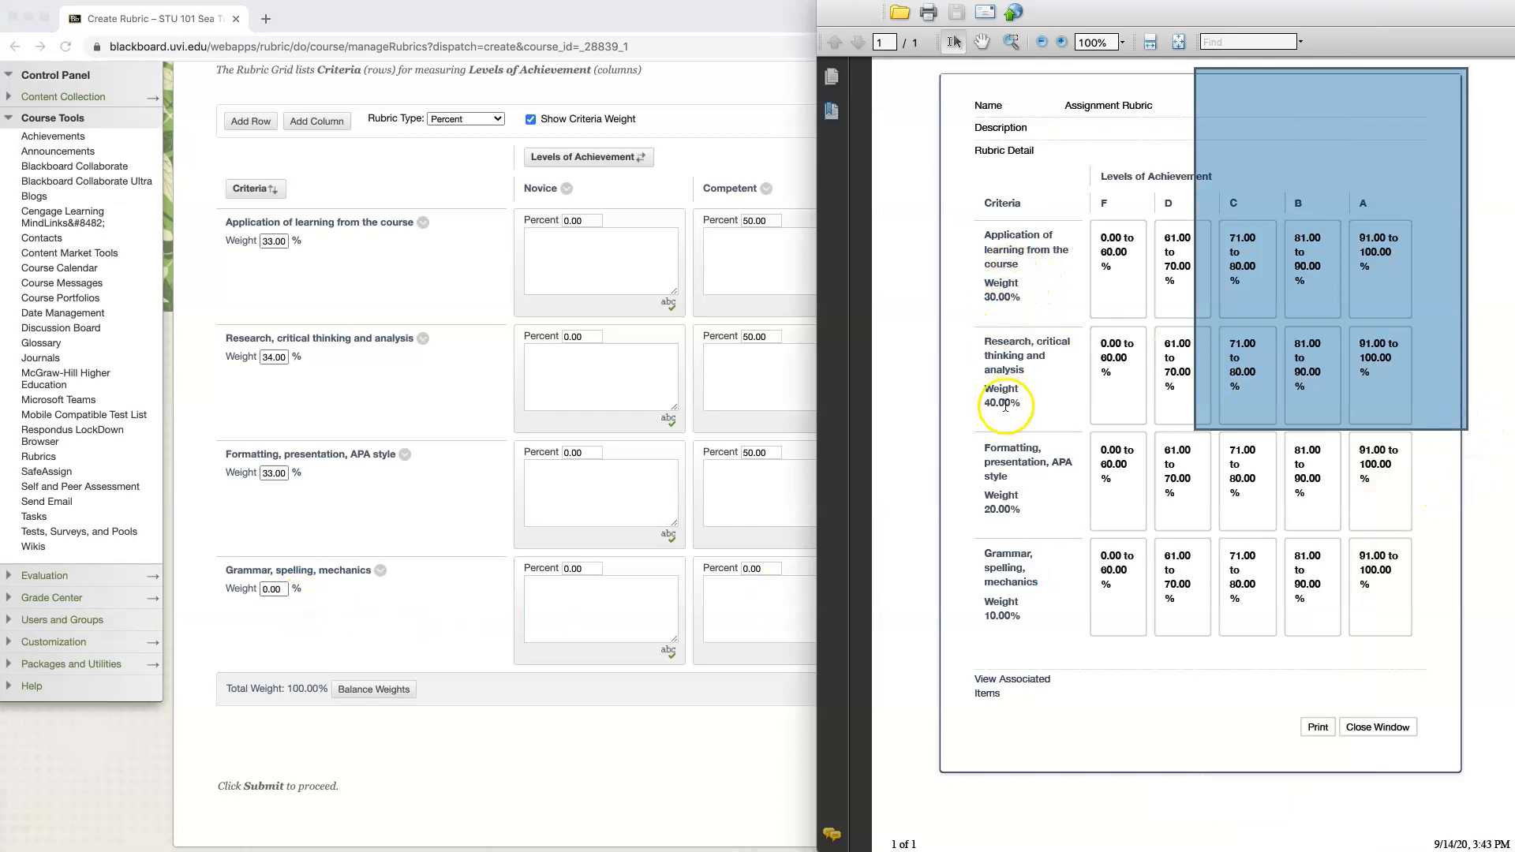
pyautogui.click(272, 241)
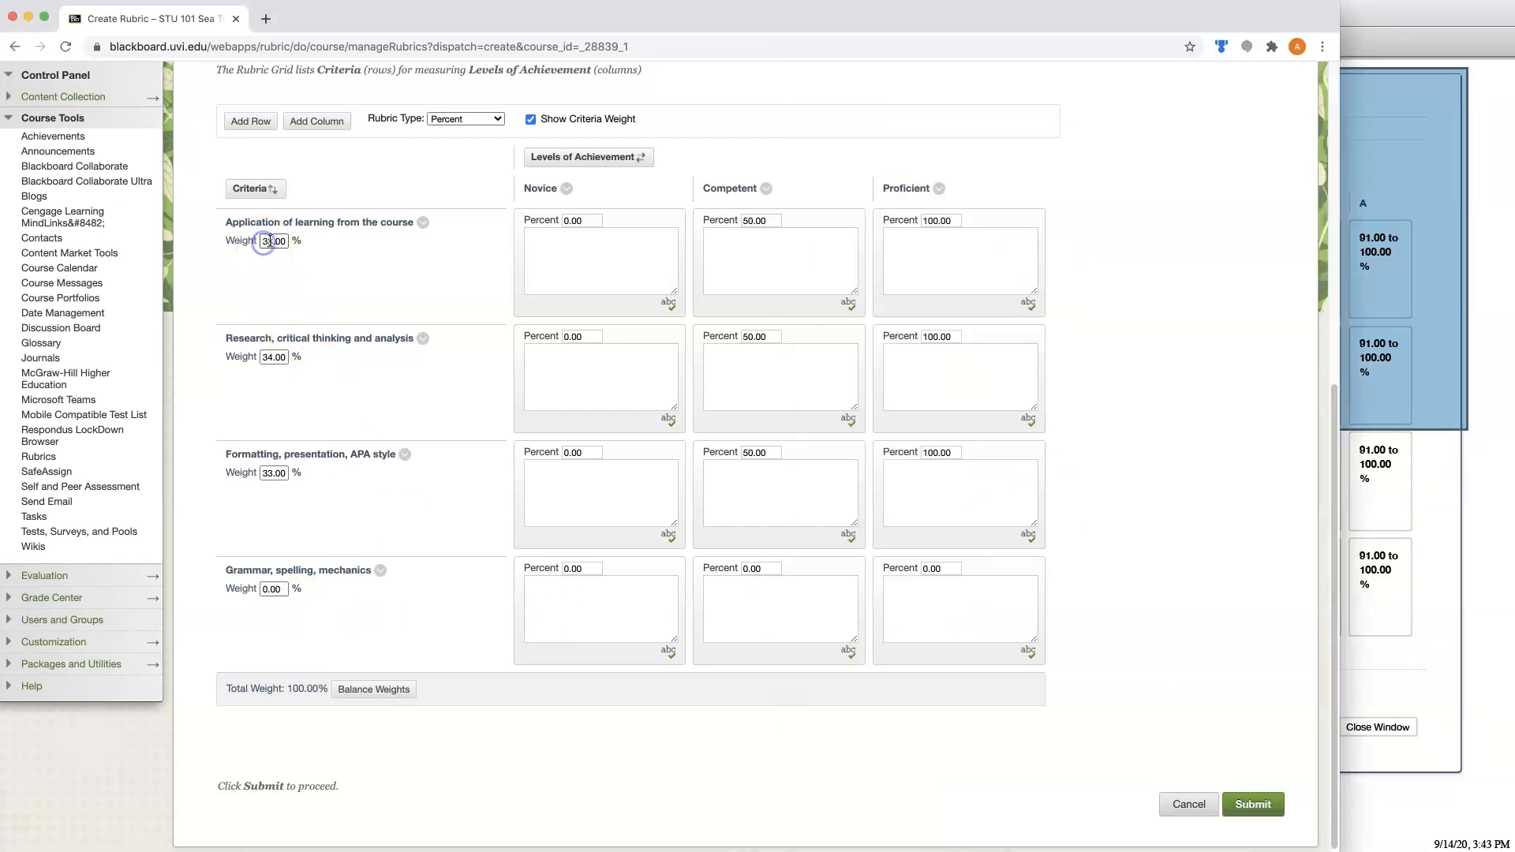
pyautogui.write('40')
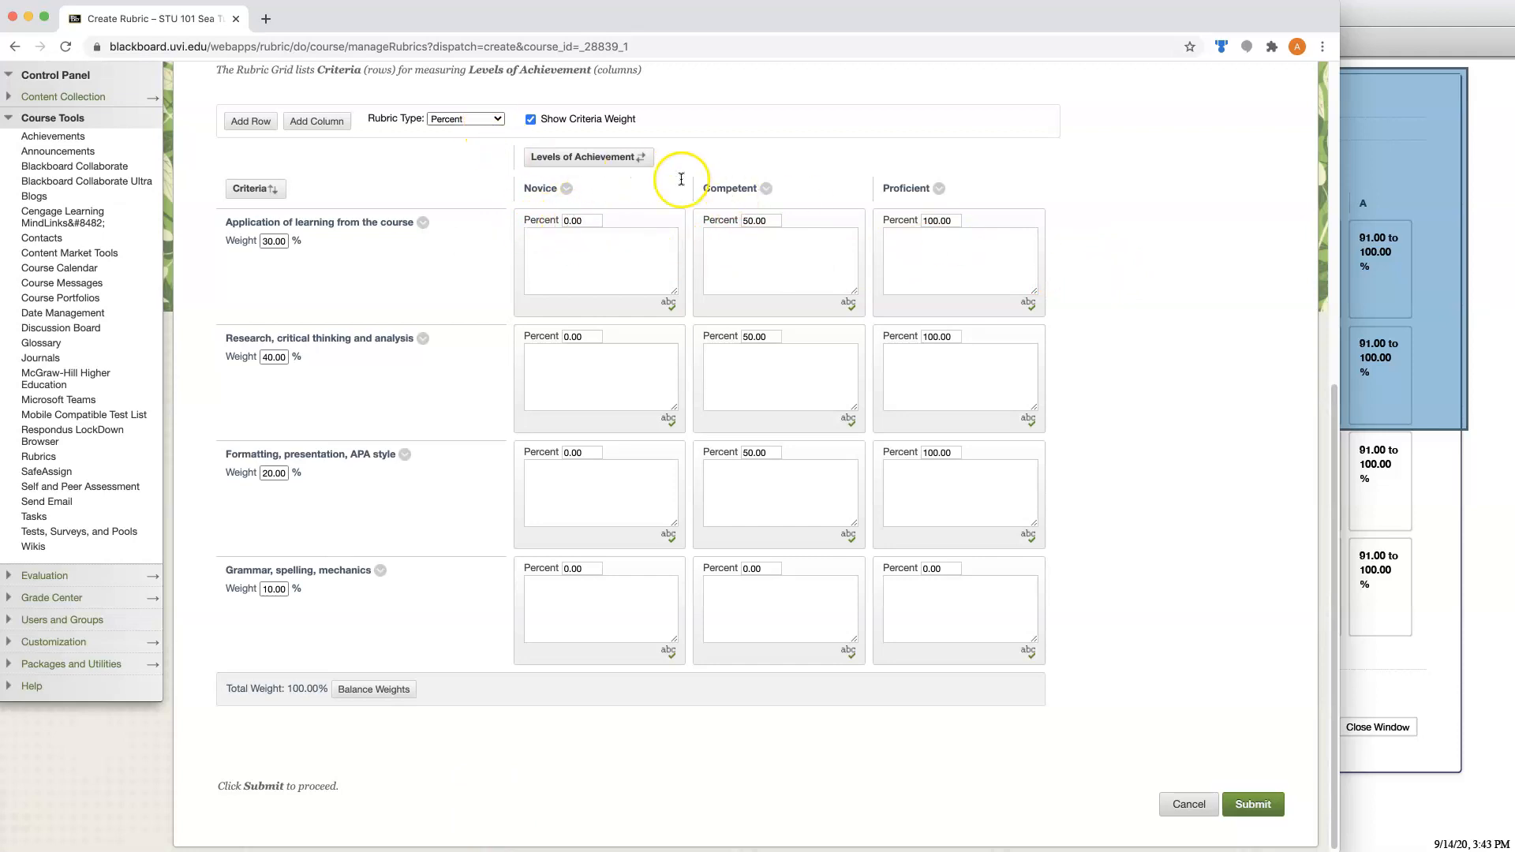
# Set the rubric type to Percent Range and add two more achievement level columns to the grid.
pyautogui.click(499, 121)
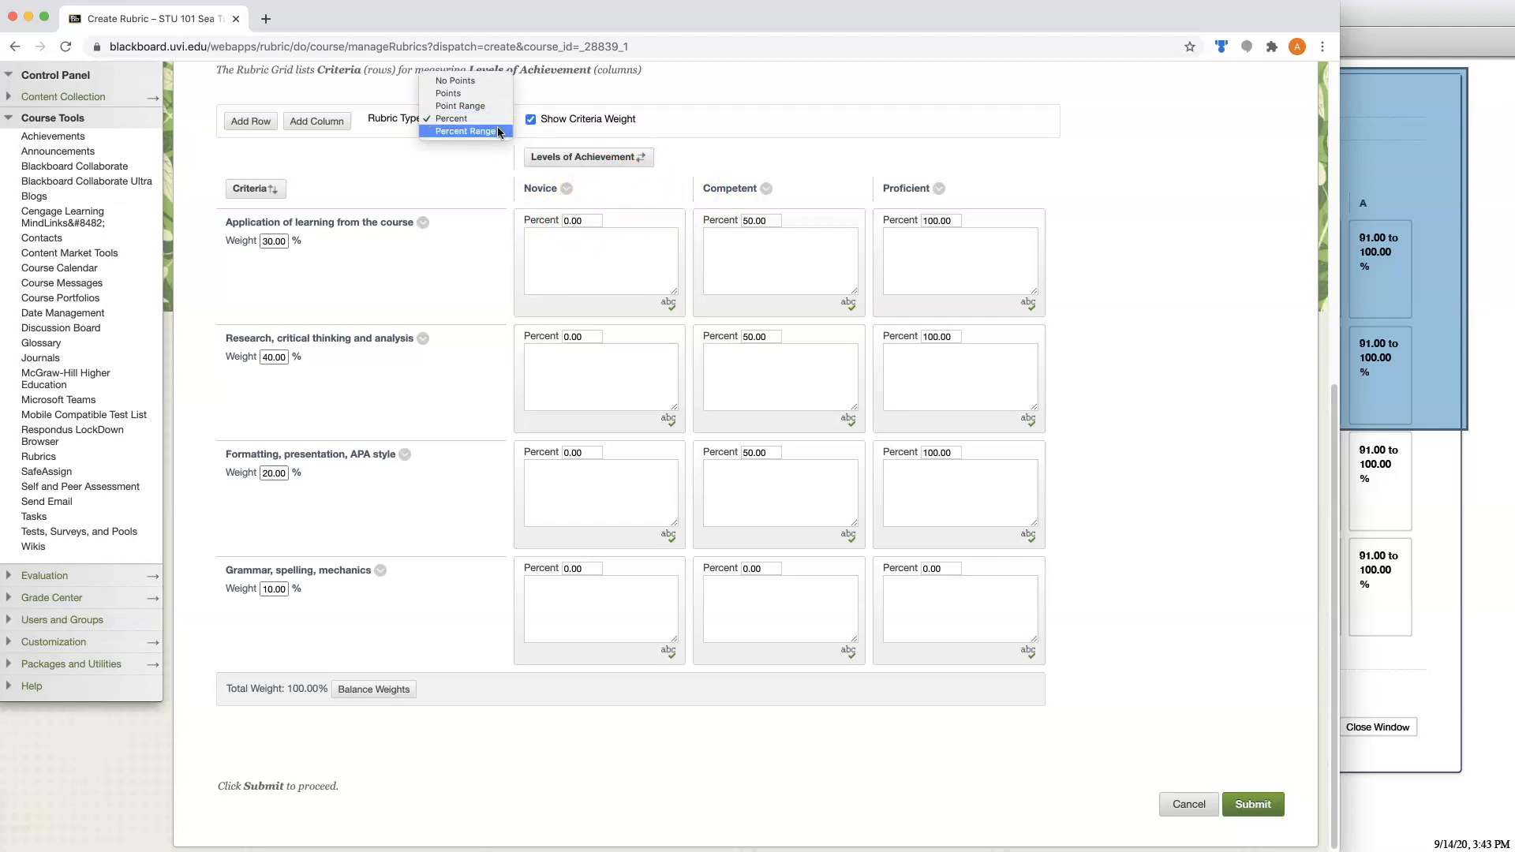
pyautogui.click(499, 132)
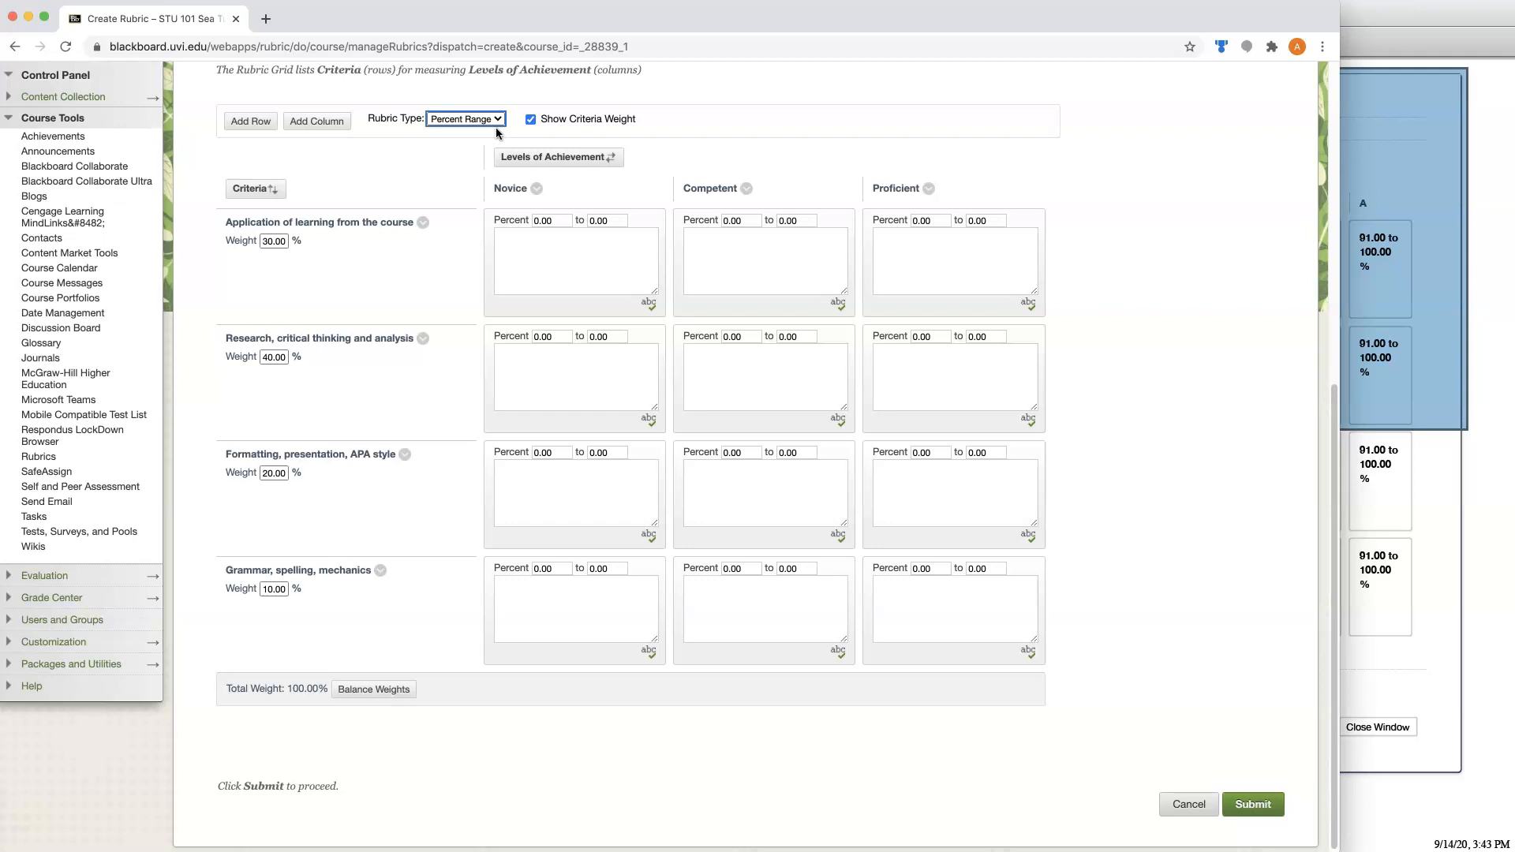
pyautogui.click(1455, 620)
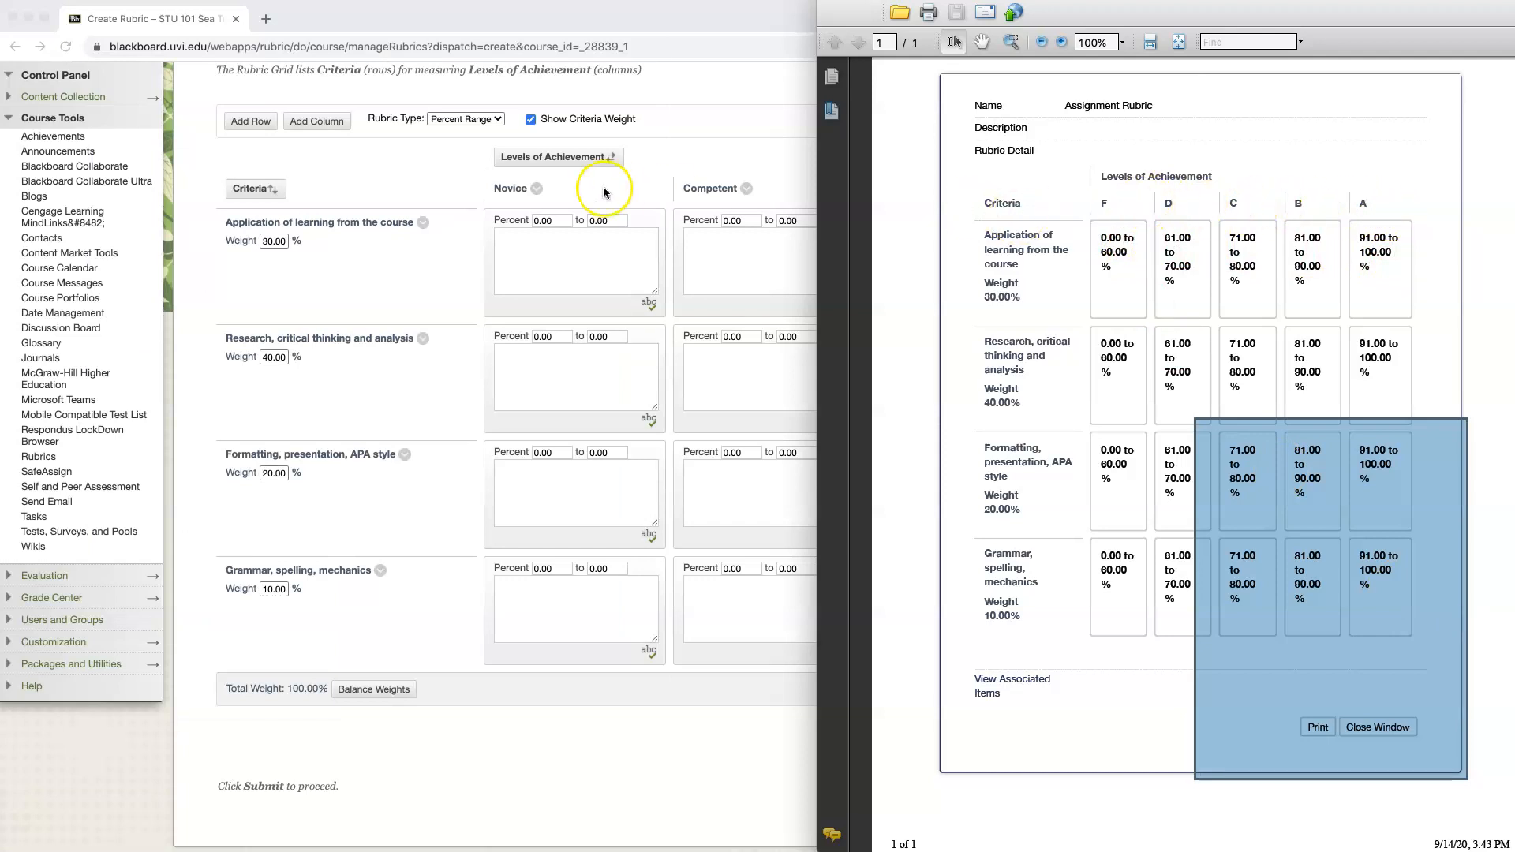
pyautogui.click(632, 186)
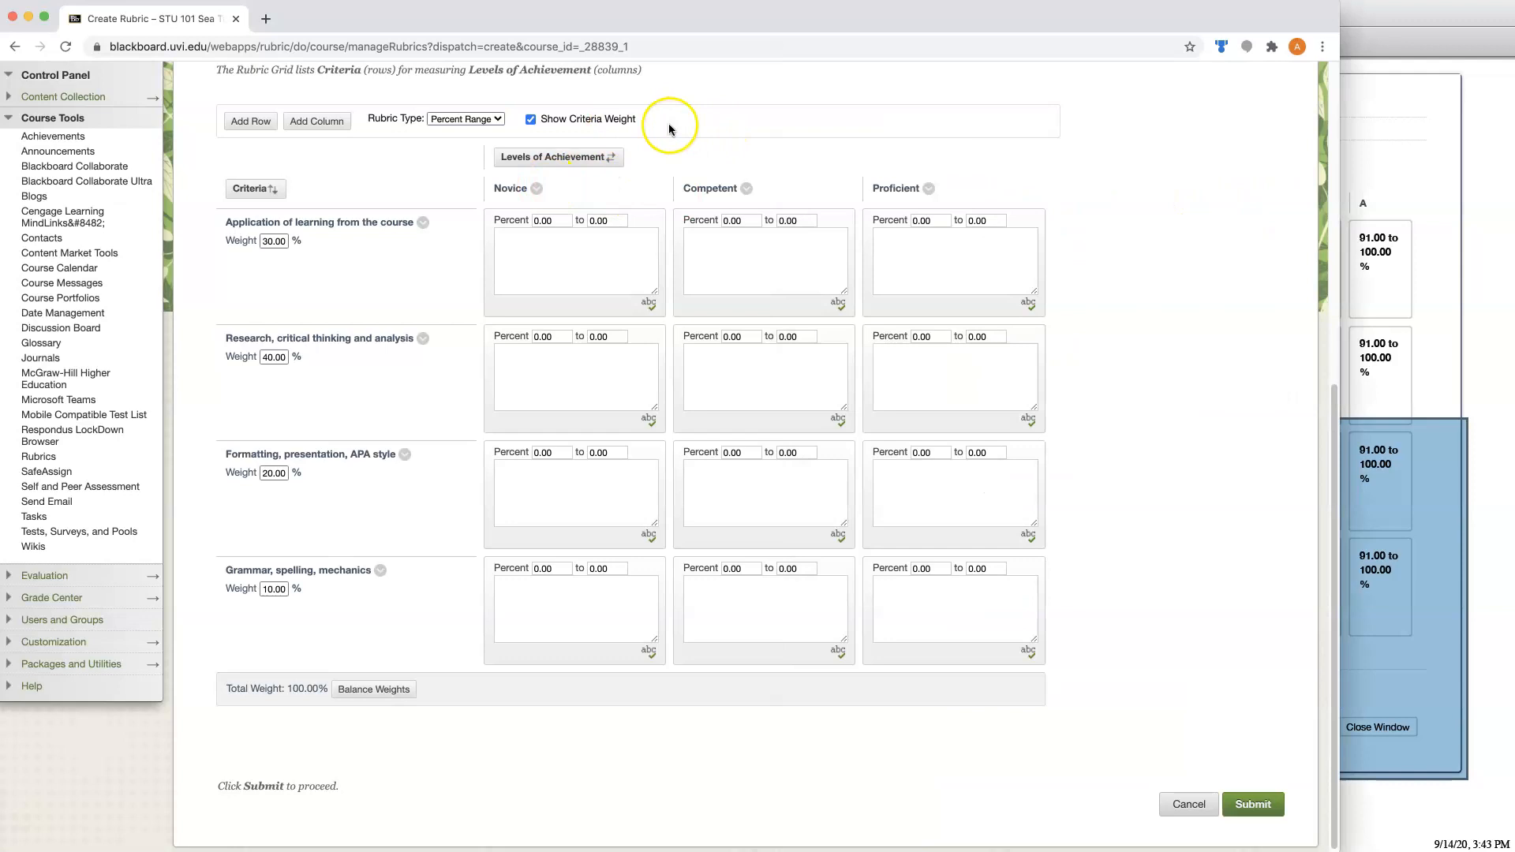
pyautogui.click(326, 126)
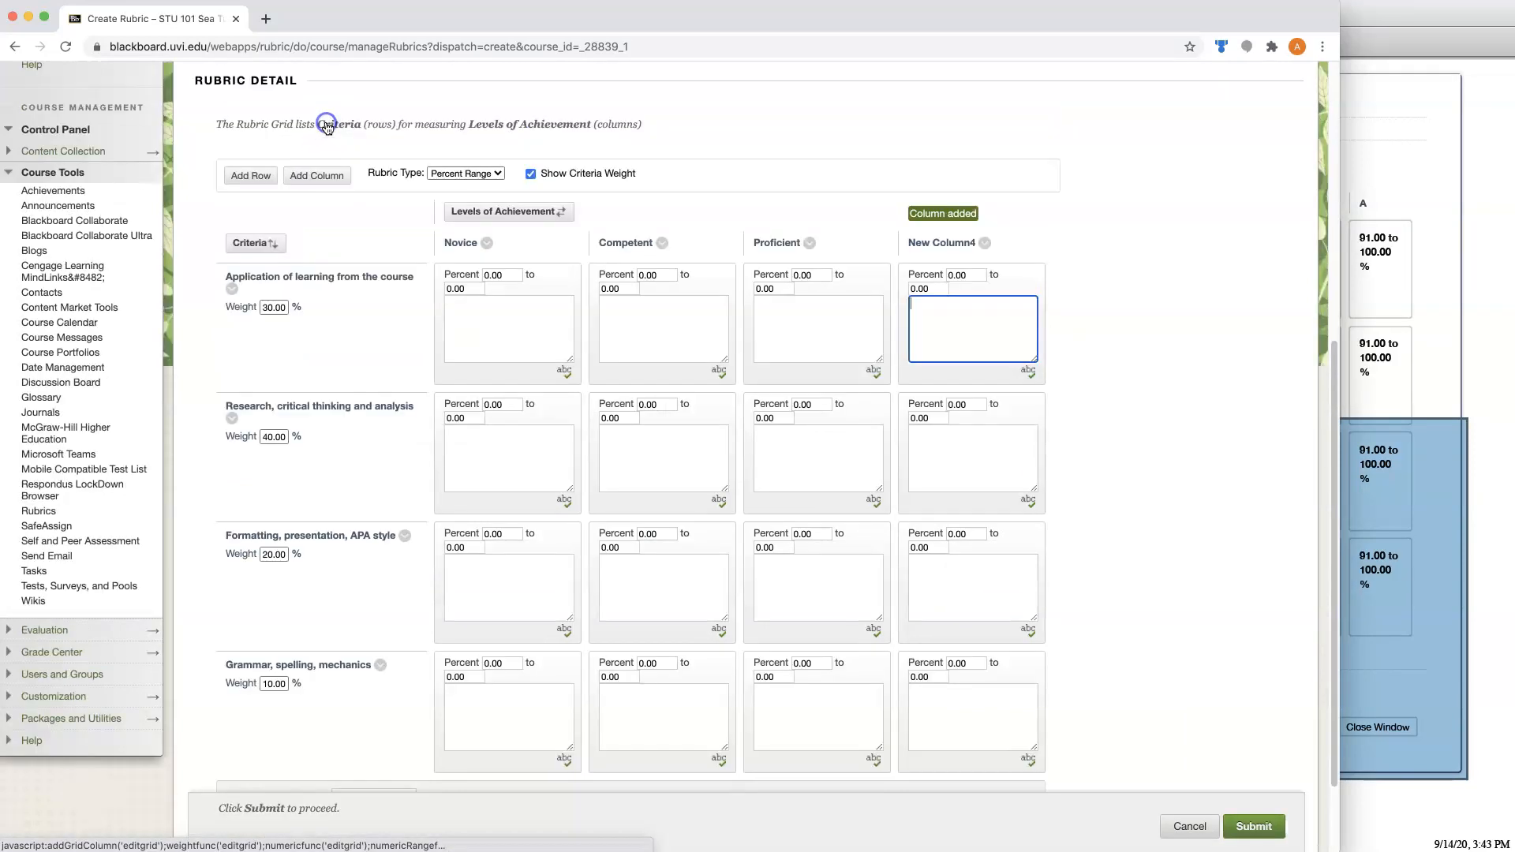
pyautogui.click(313, 170)
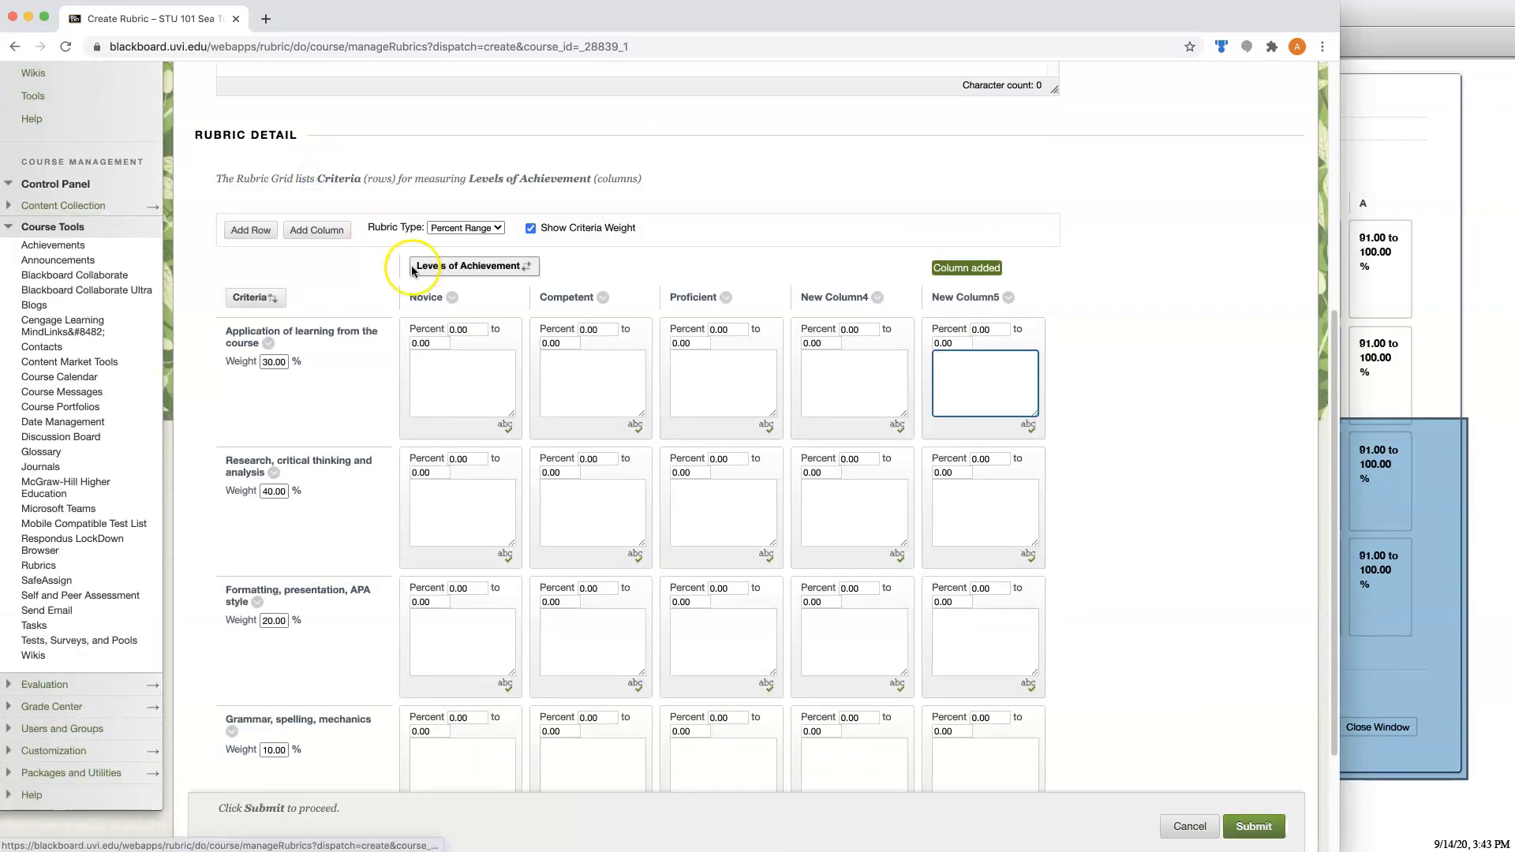
# Rename the five achievement level columns, in order, to F, D, C, B and A.
pyautogui.click(455, 304)
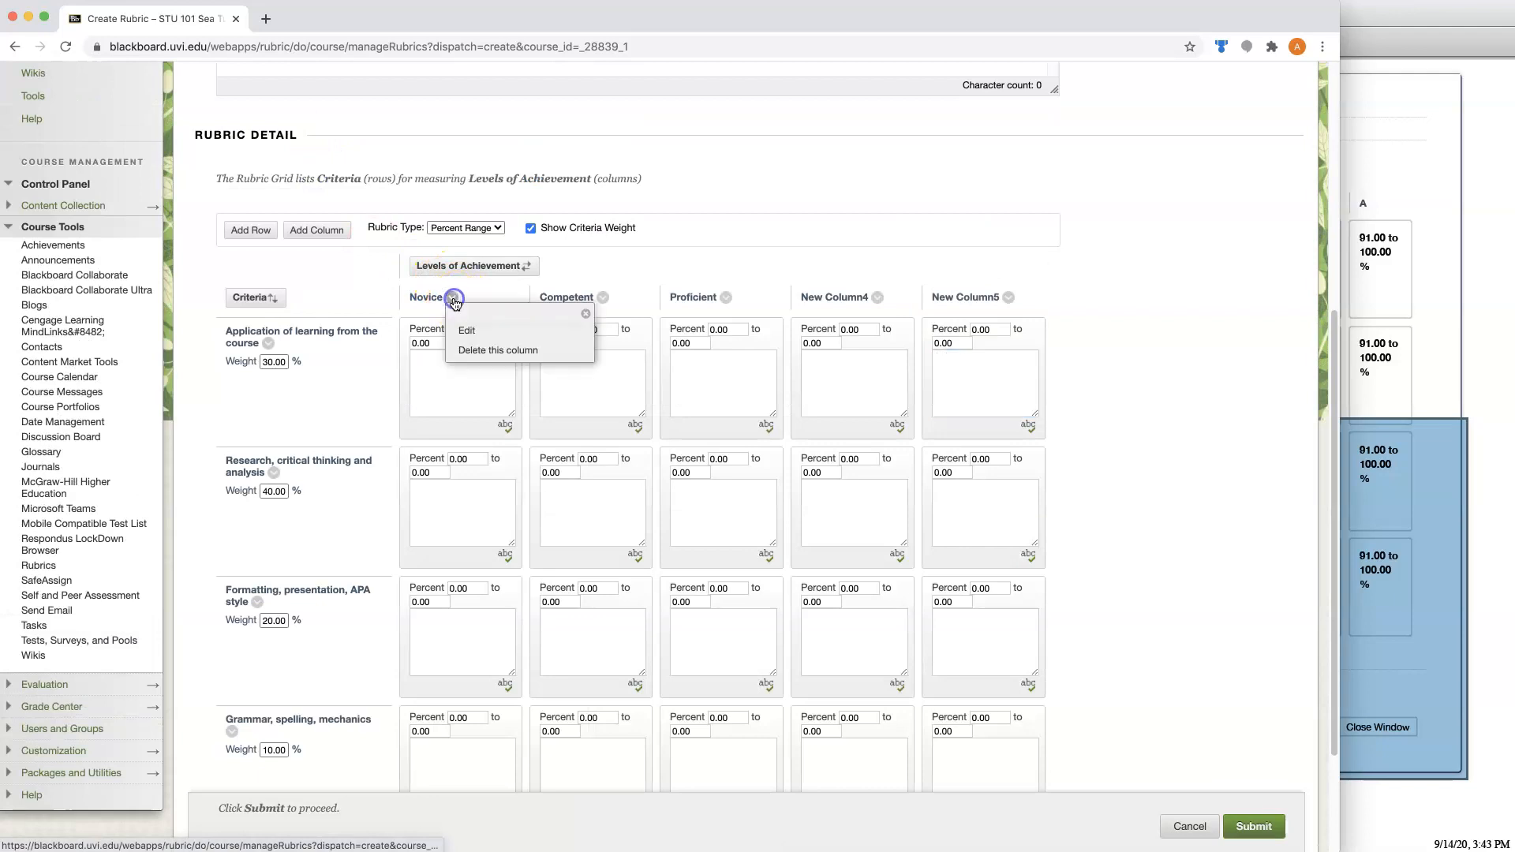
pyautogui.click(467, 327)
pyautogui.write('F')
pyautogui.click(636, 314)
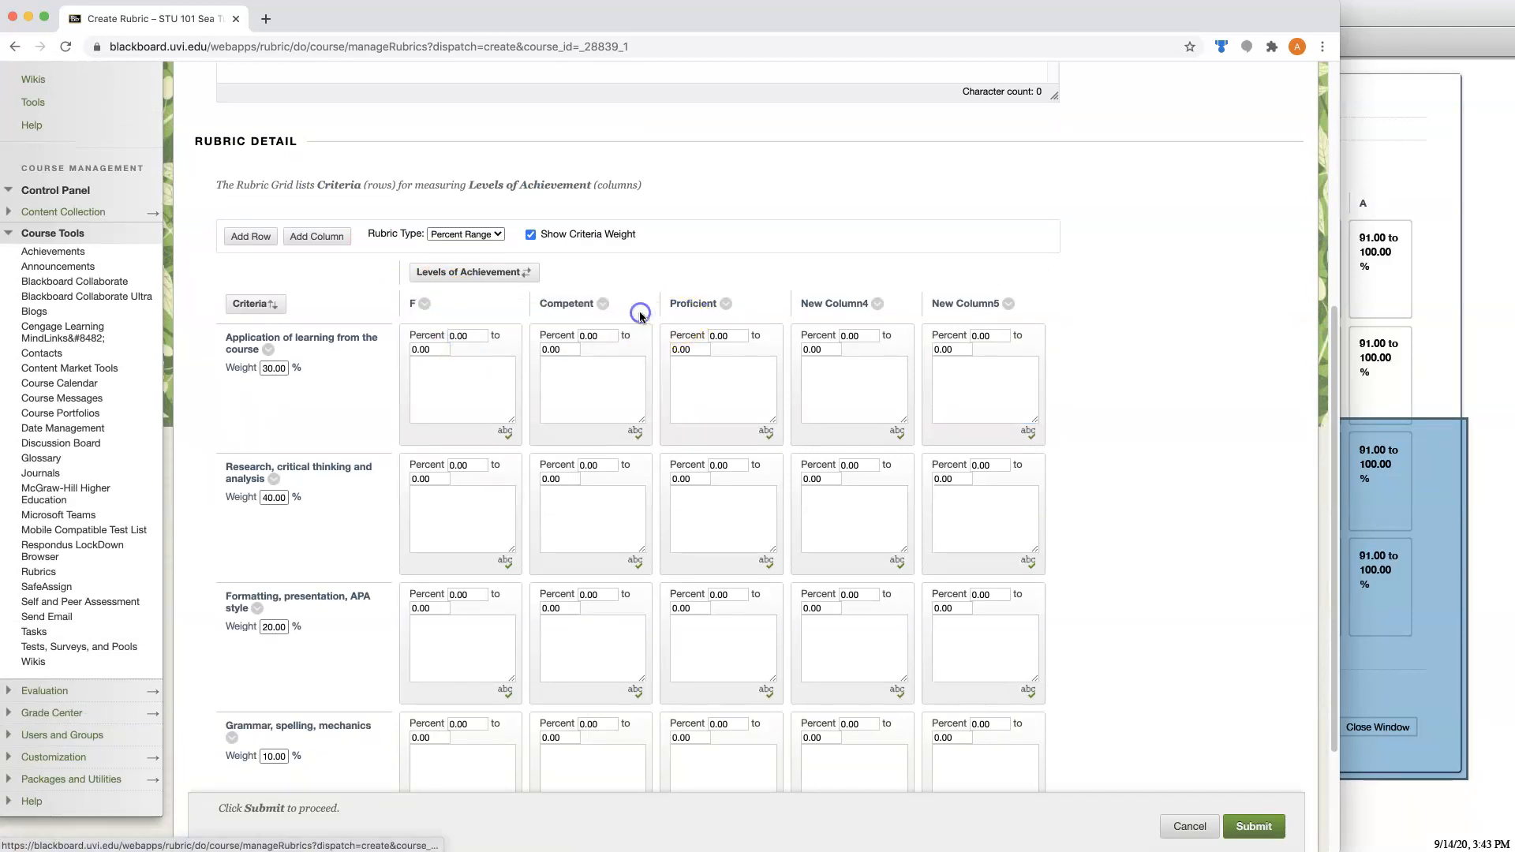
pyautogui.click(603, 304)
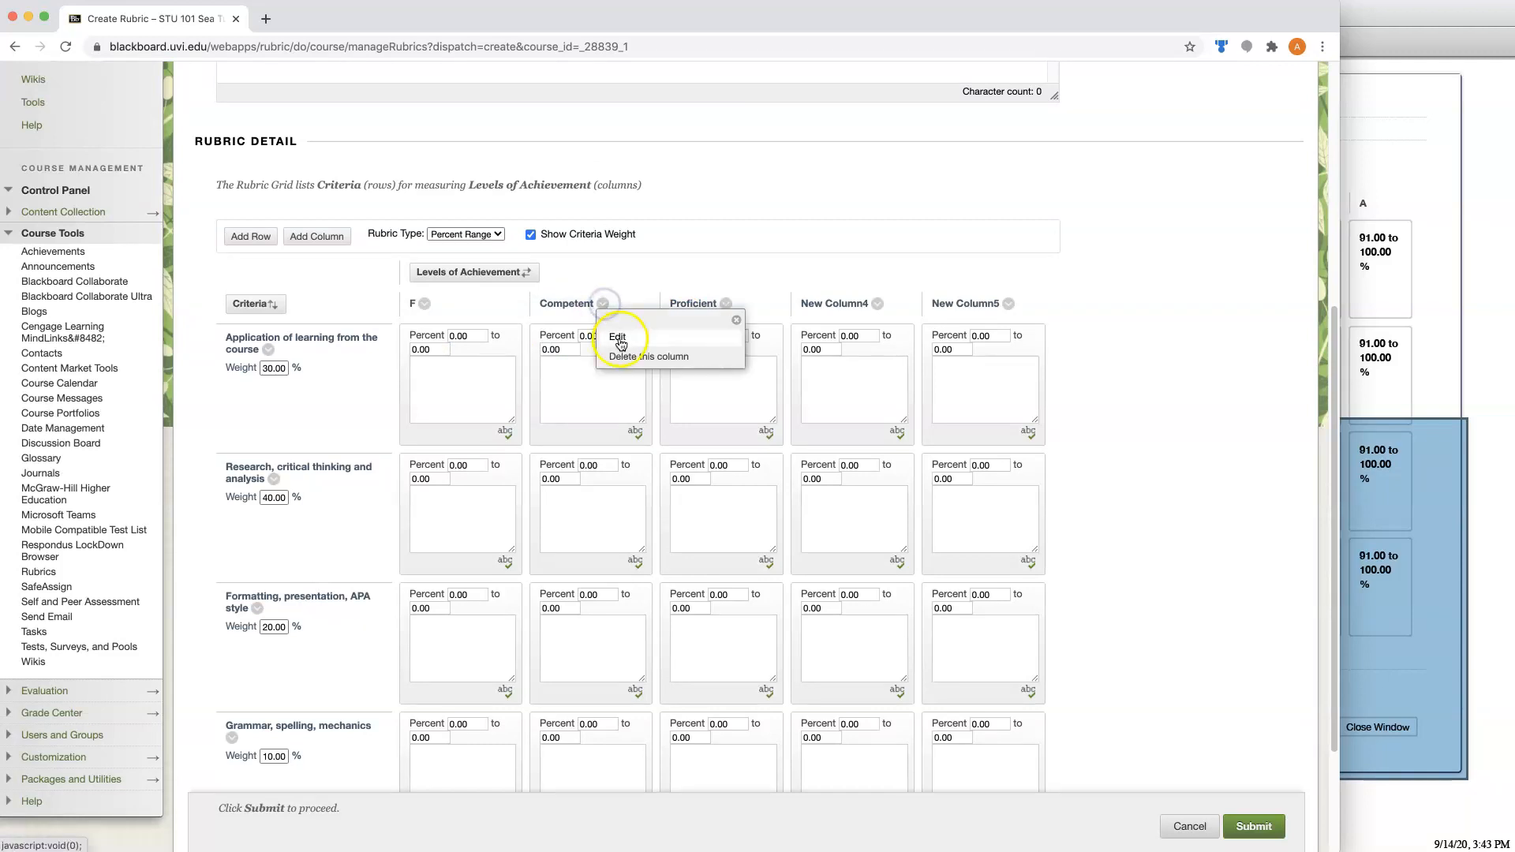
pyautogui.click(619, 339)
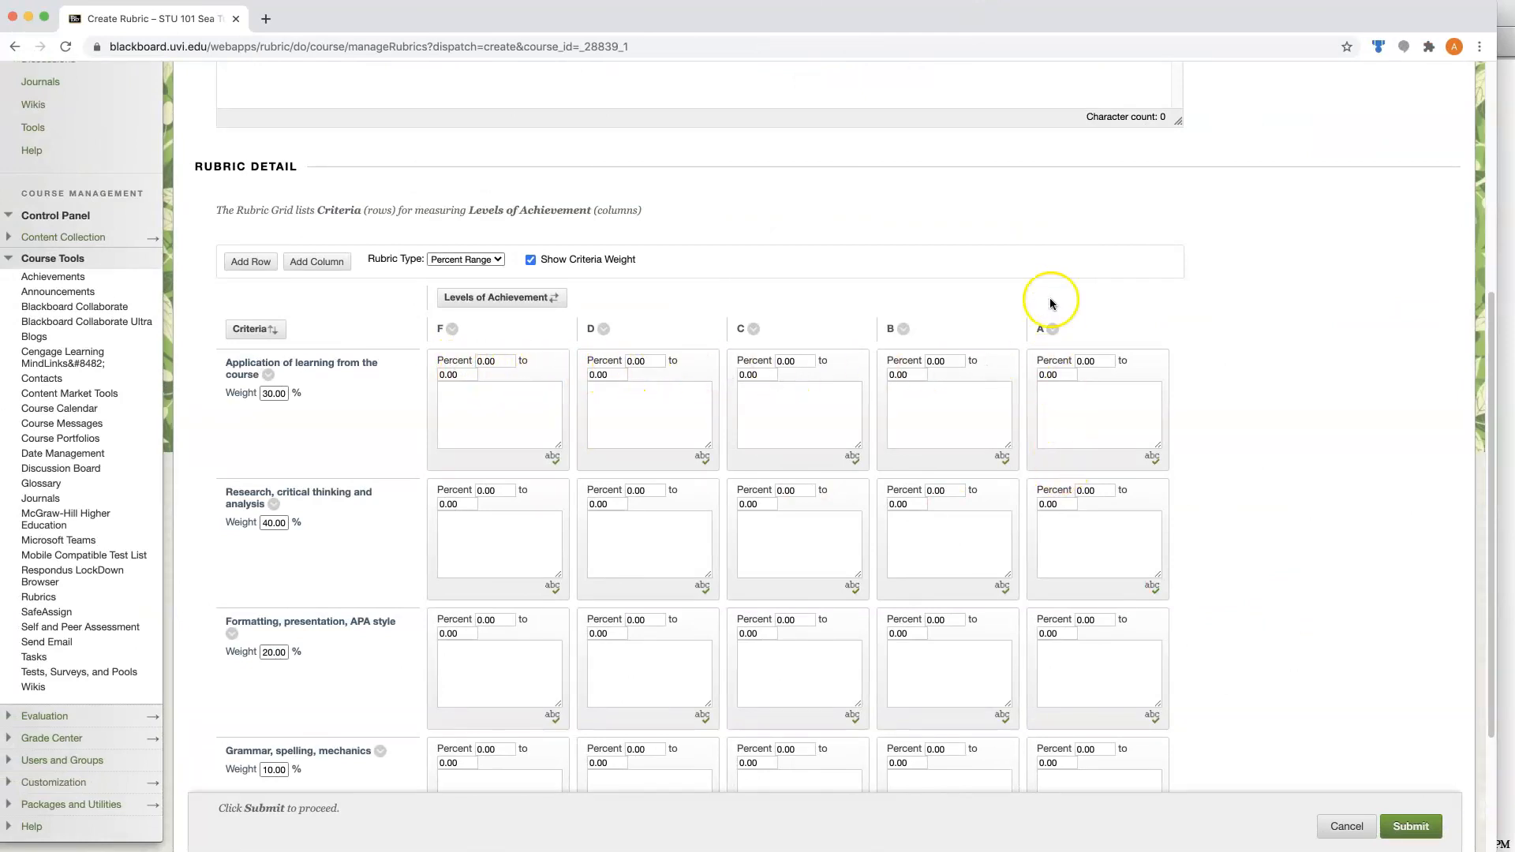
# Set the percent ranges of every criterion to F 0–60, D 61–70, C 71–80, B 81–90 and A 91–100.
pyautogui.click(1503, 678)
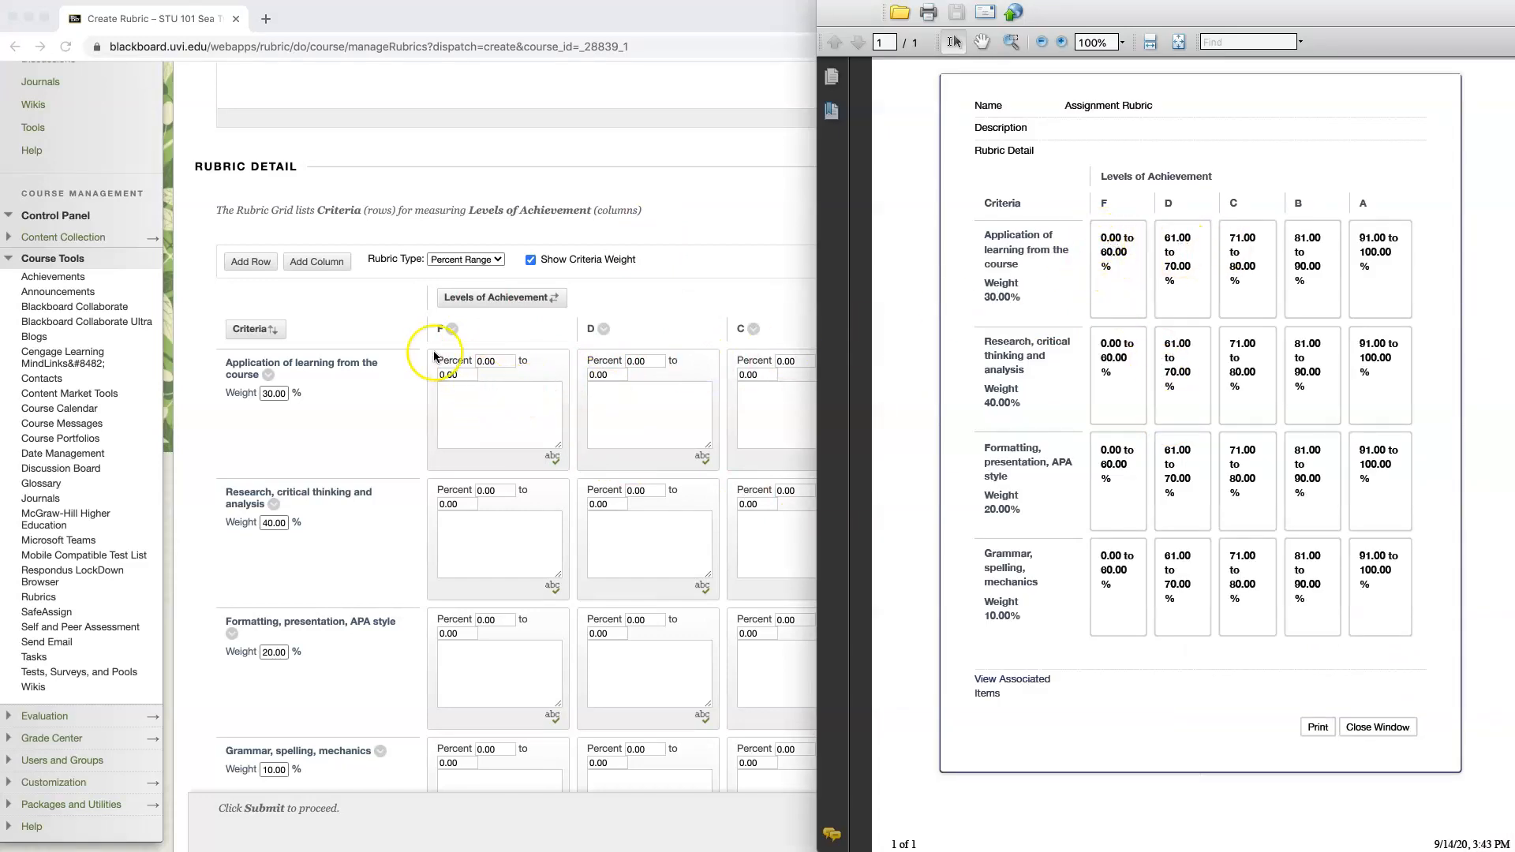
pyautogui.click(447, 375)
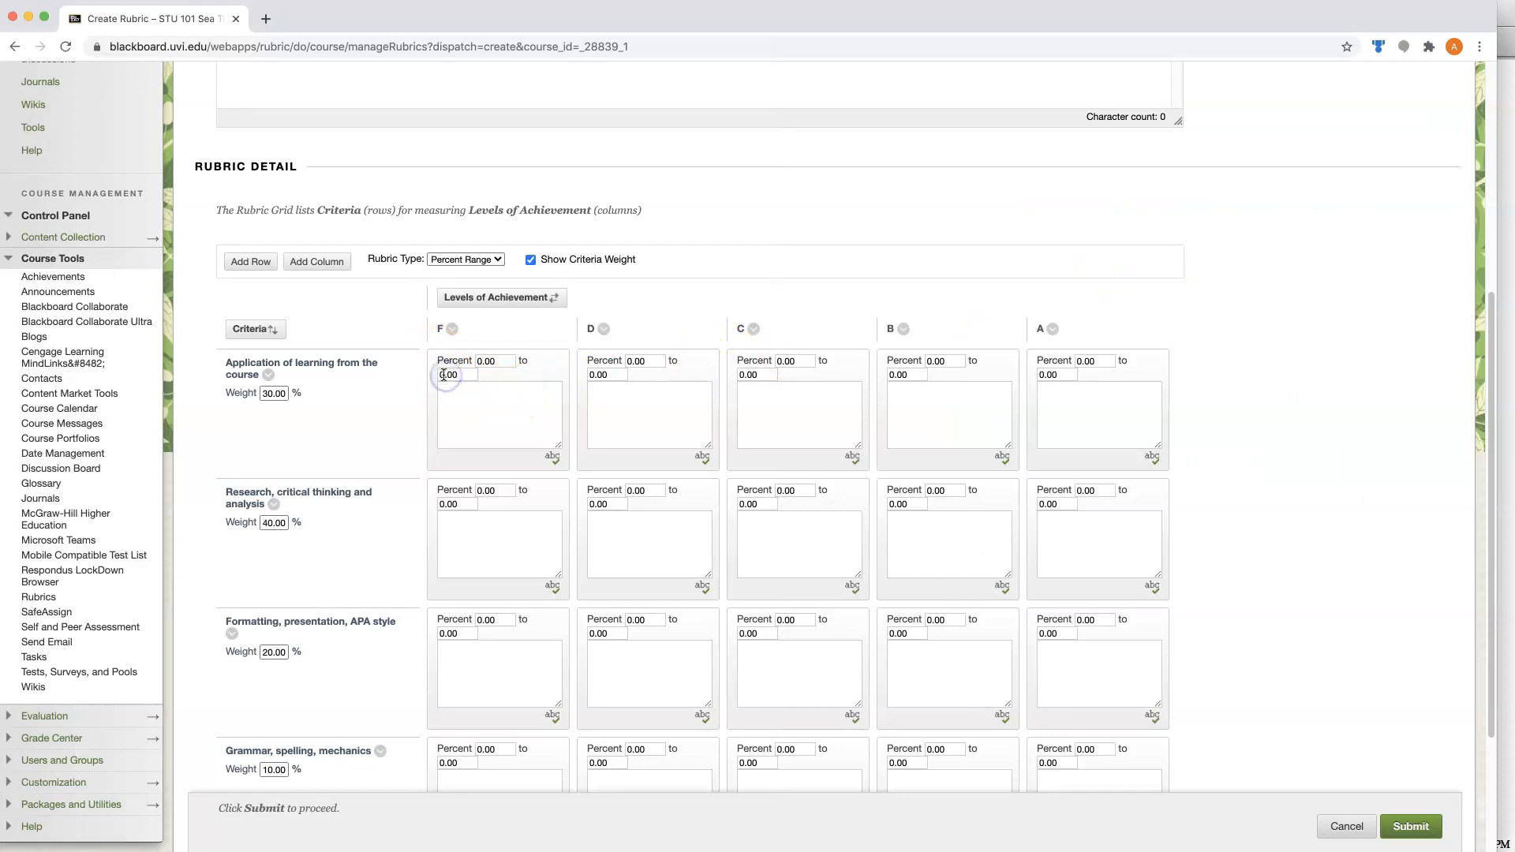
pyautogui.write('60')
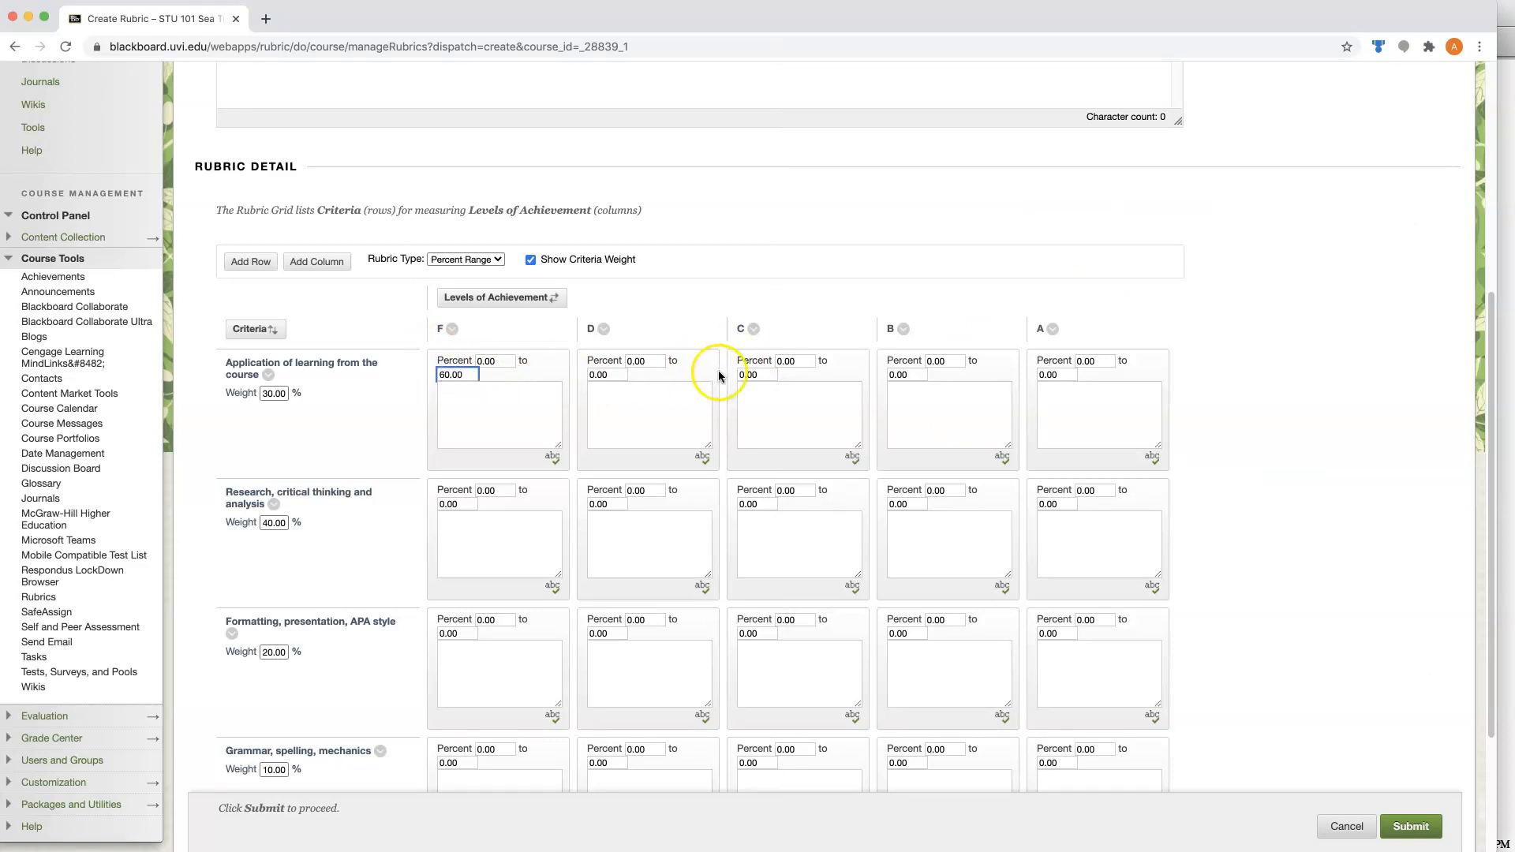
pyautogui.click(629, 363)
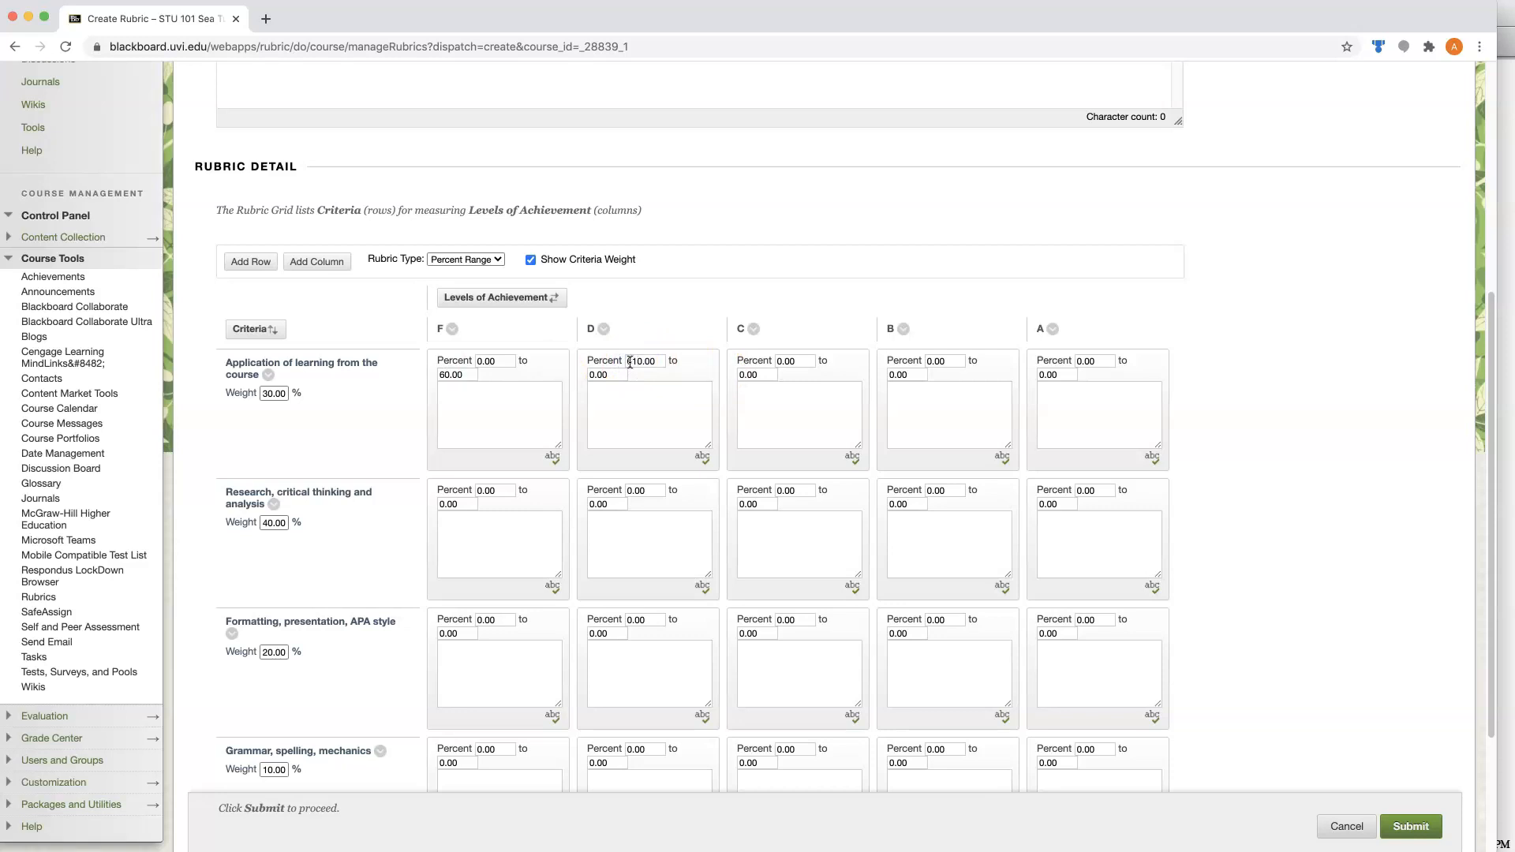
pyautogui.click(631, 362)
pyautogui.scroll(-3, 1282, 461)
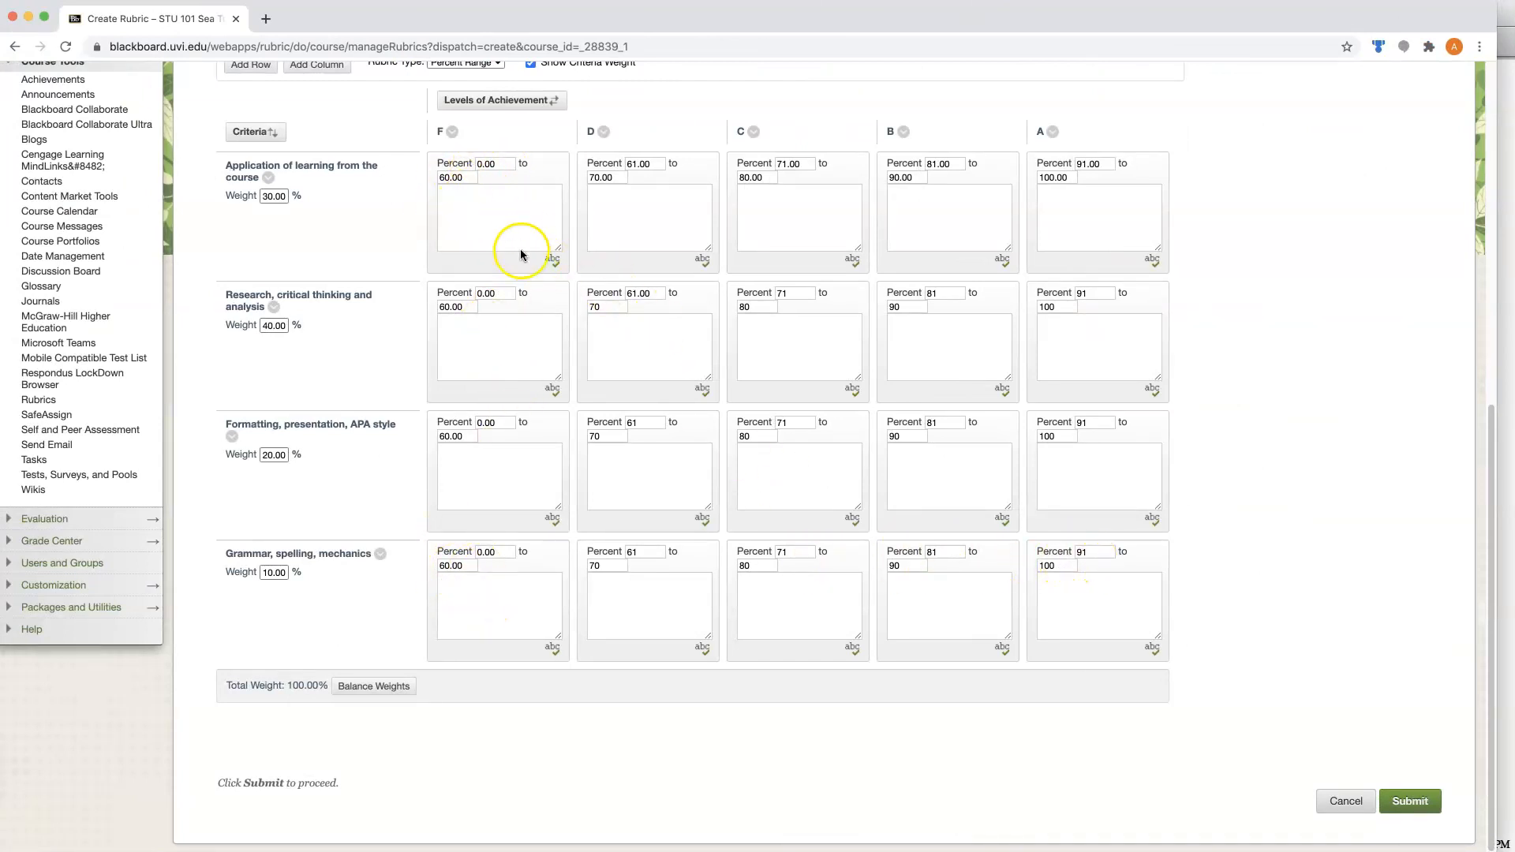
# Leave the criterion description boxes empty and submit the completed assignment rubric.
pyautogui.click(517, 221)
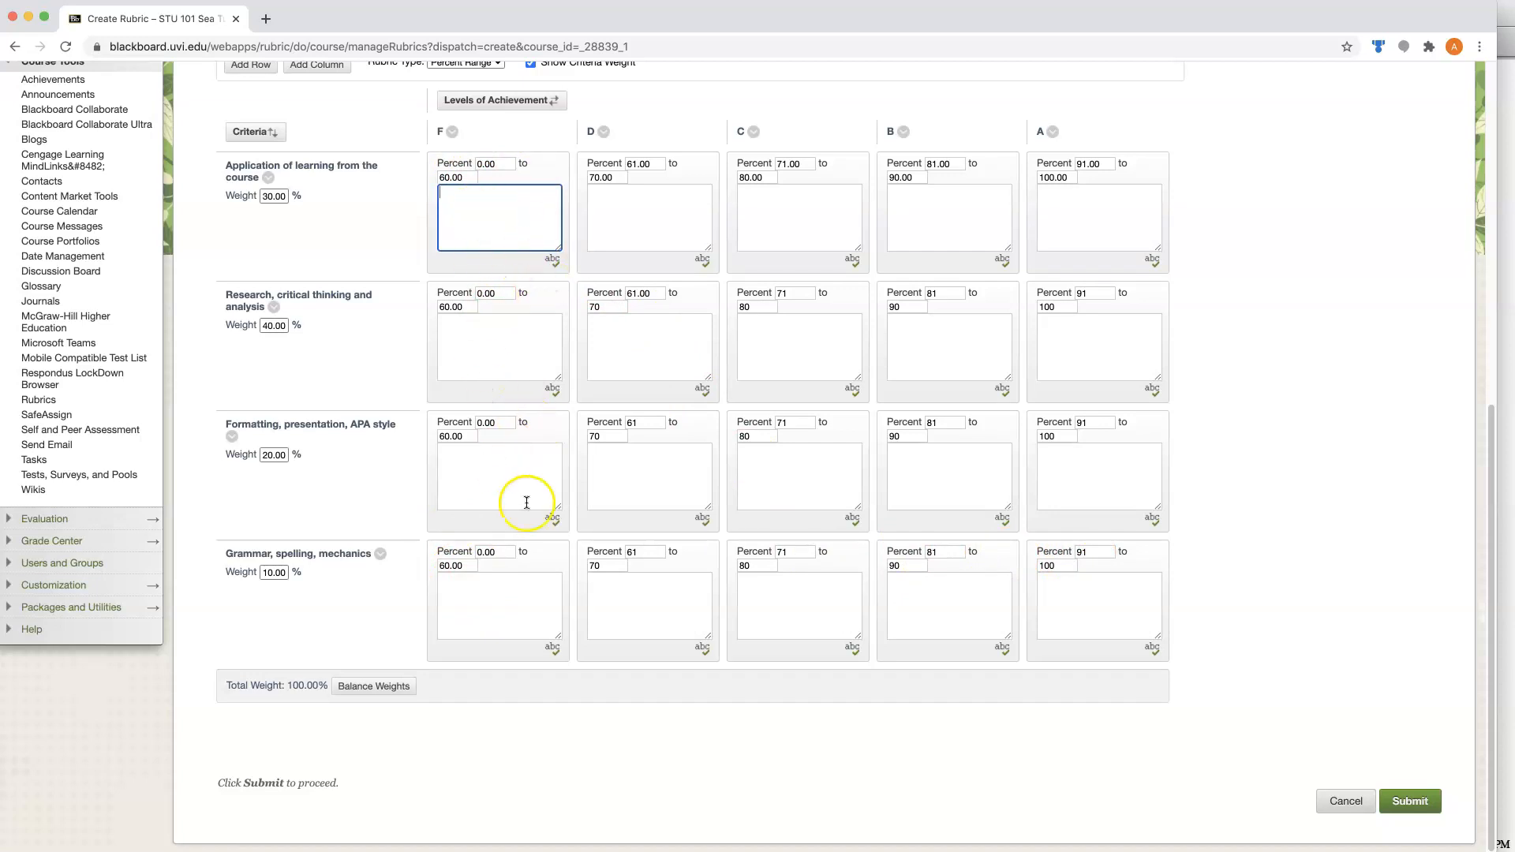
pyautogui.click(1257, 616)
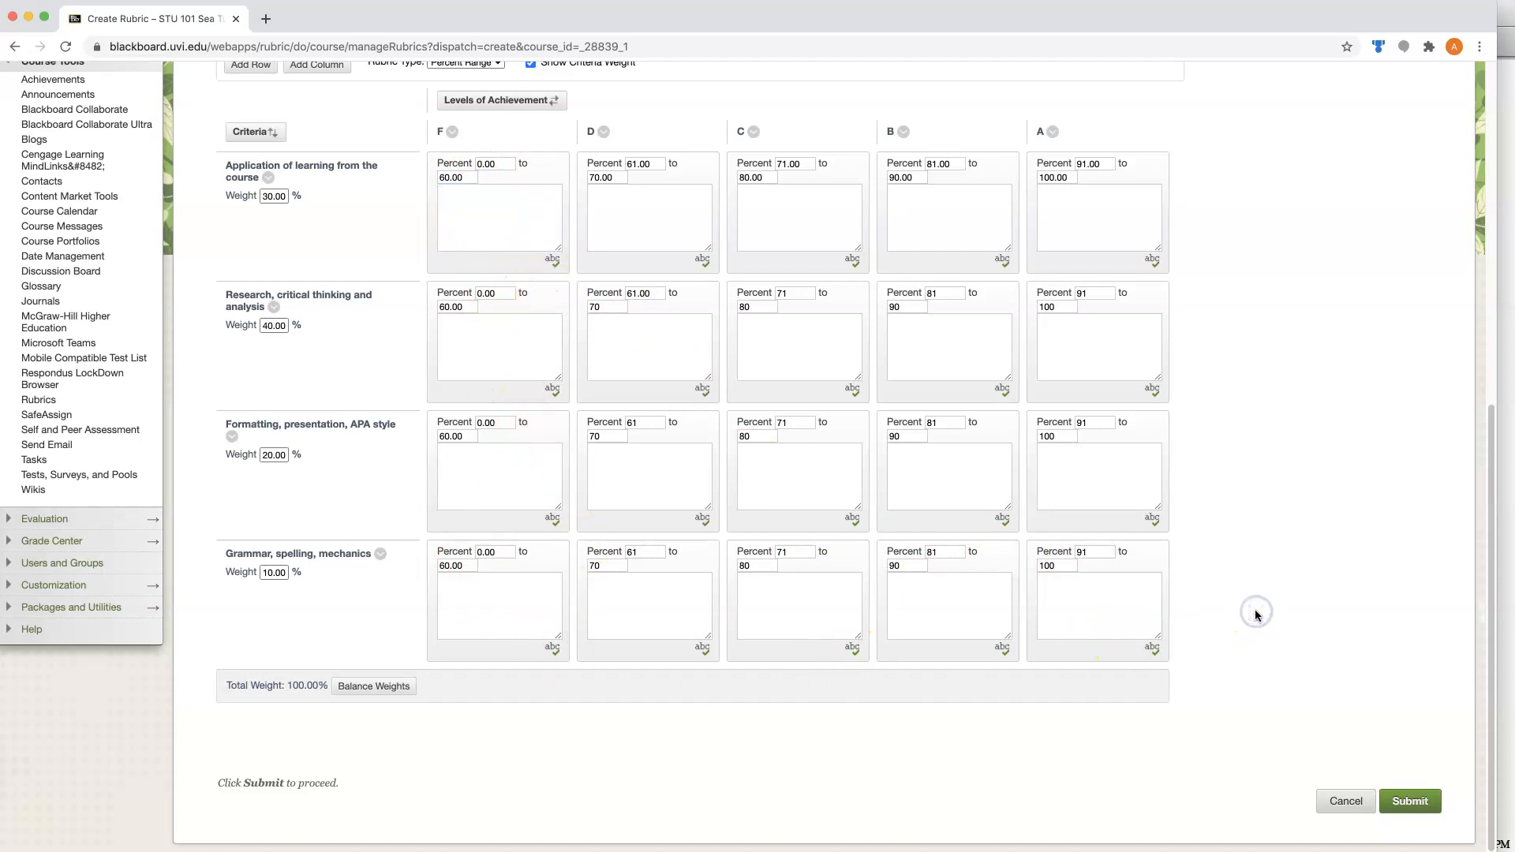
pyautogui.scroll(3, 1256, 674)
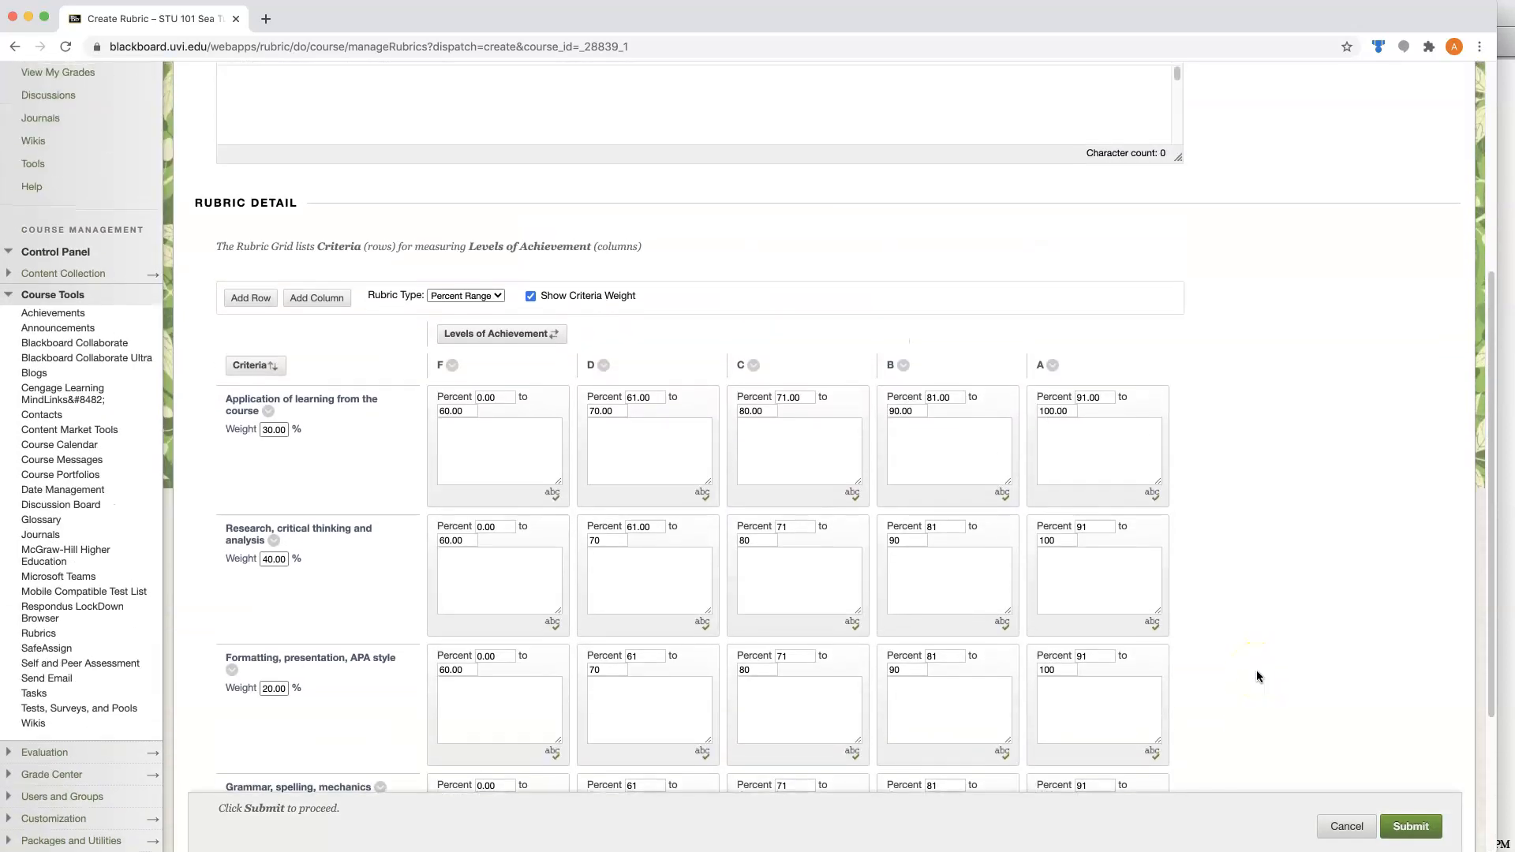
pyautogui.click(1407, 828)
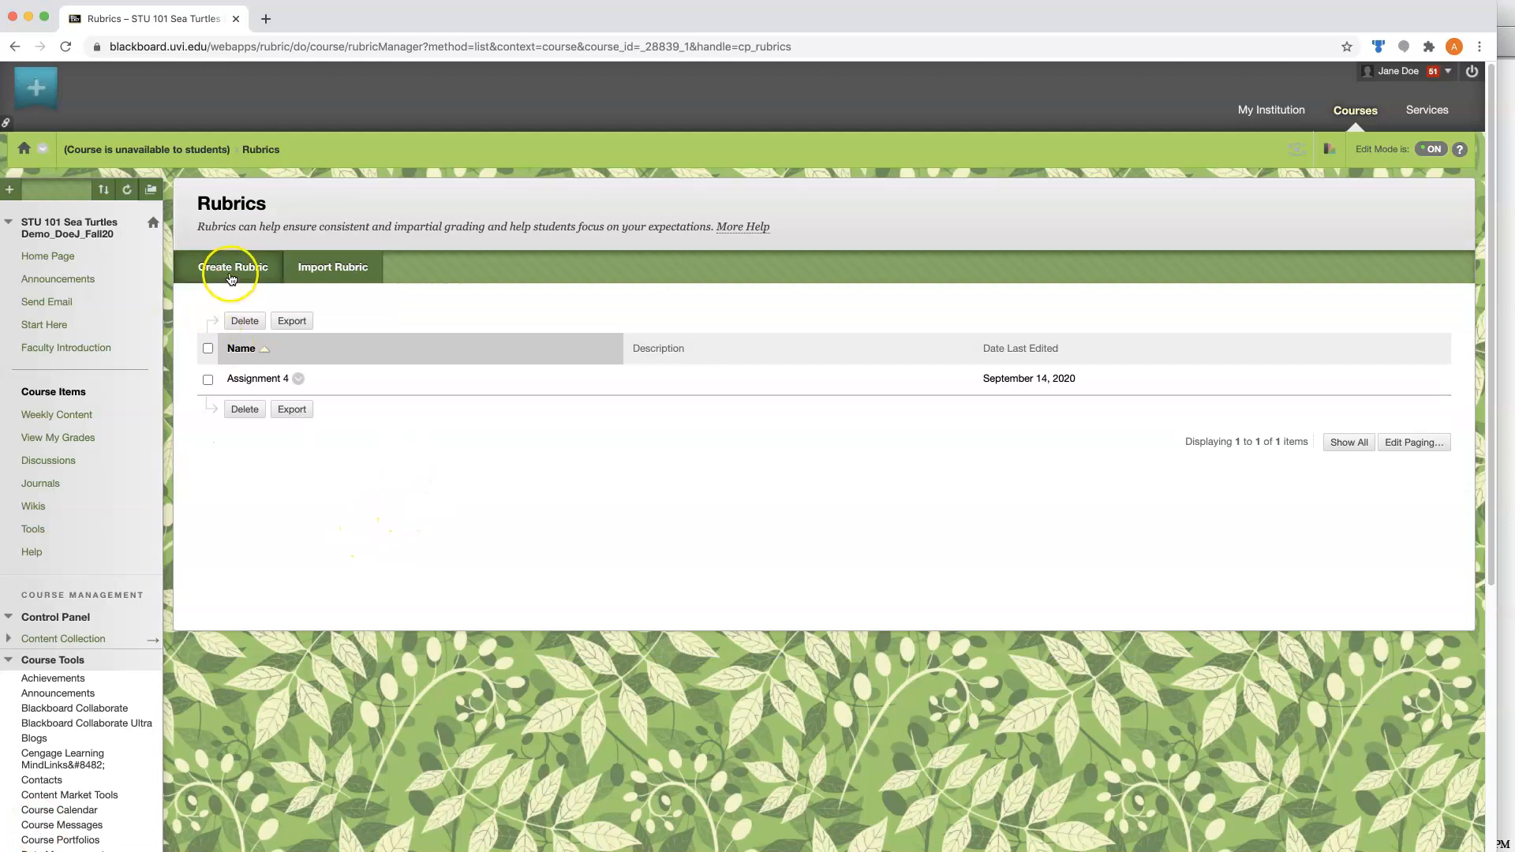
# Copy the Assignment 4 rubric and open the copy for editing.
pyautogui.click(297, 380)
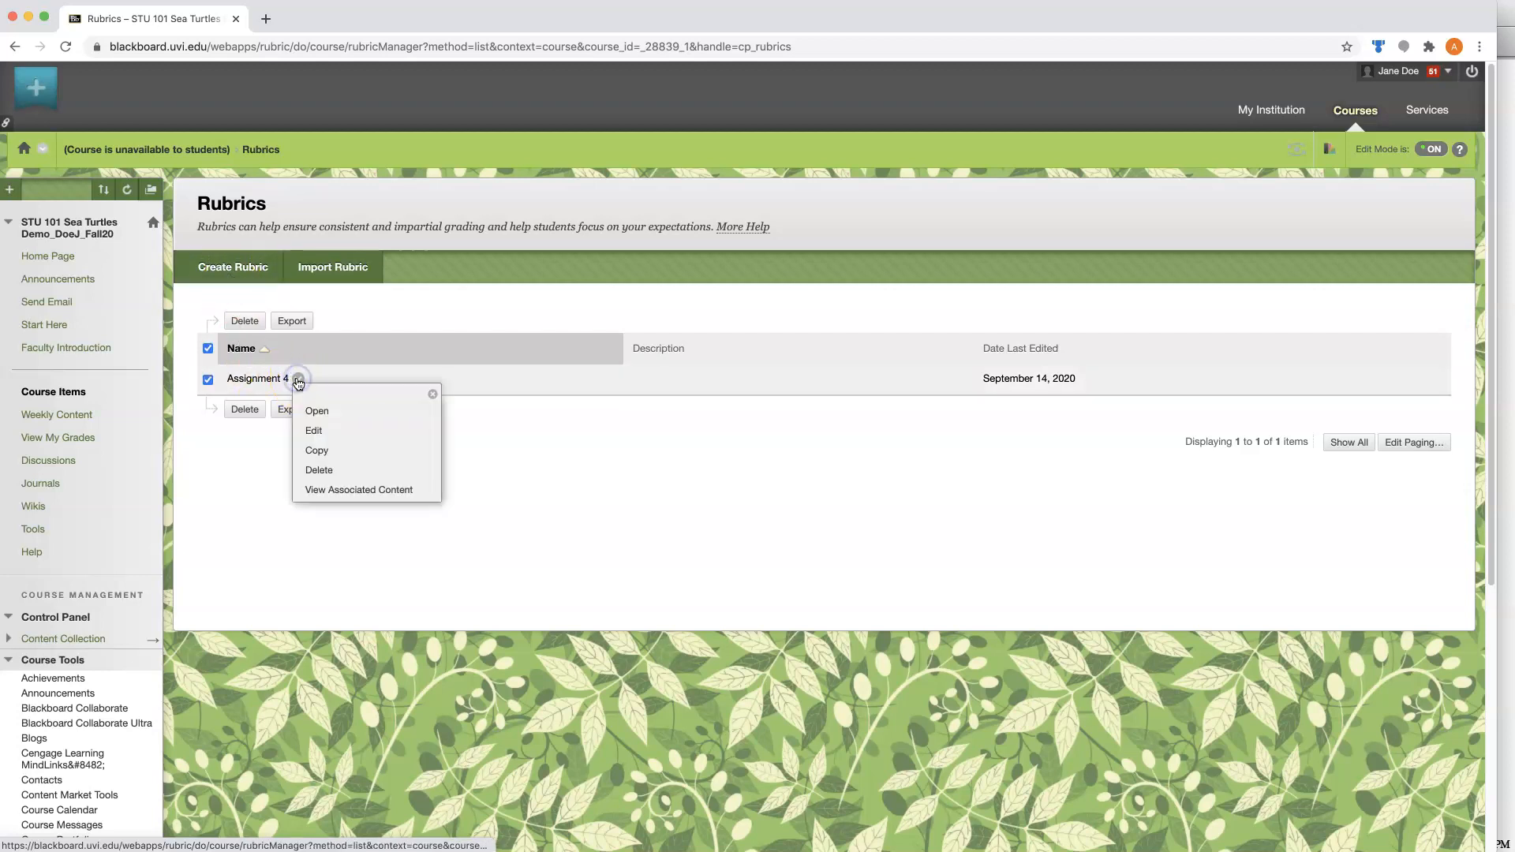
pyautogui.click(320, 452)
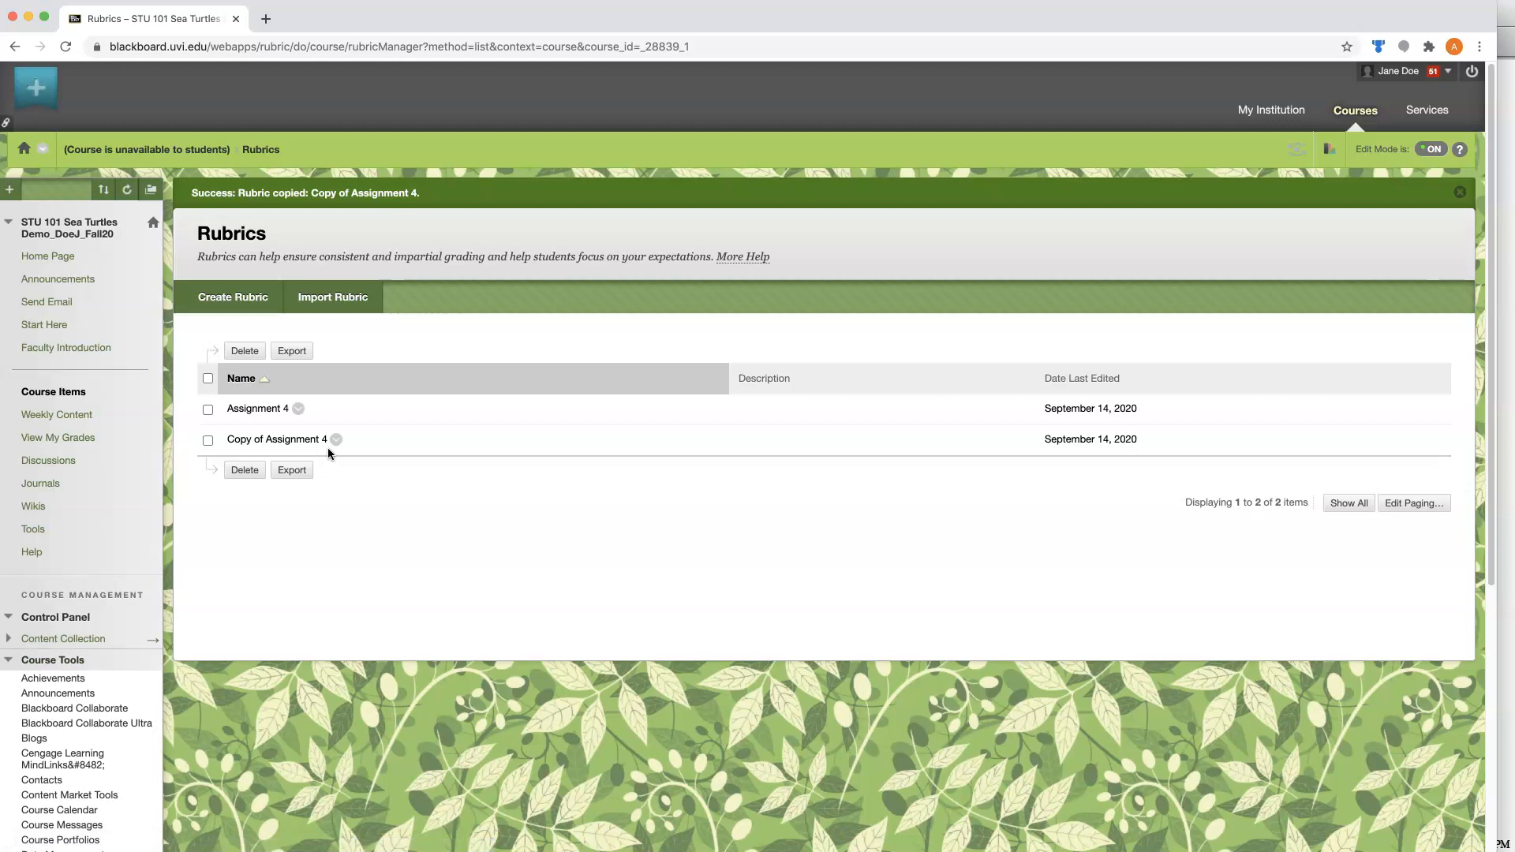
pyautogui.click(337, 443)
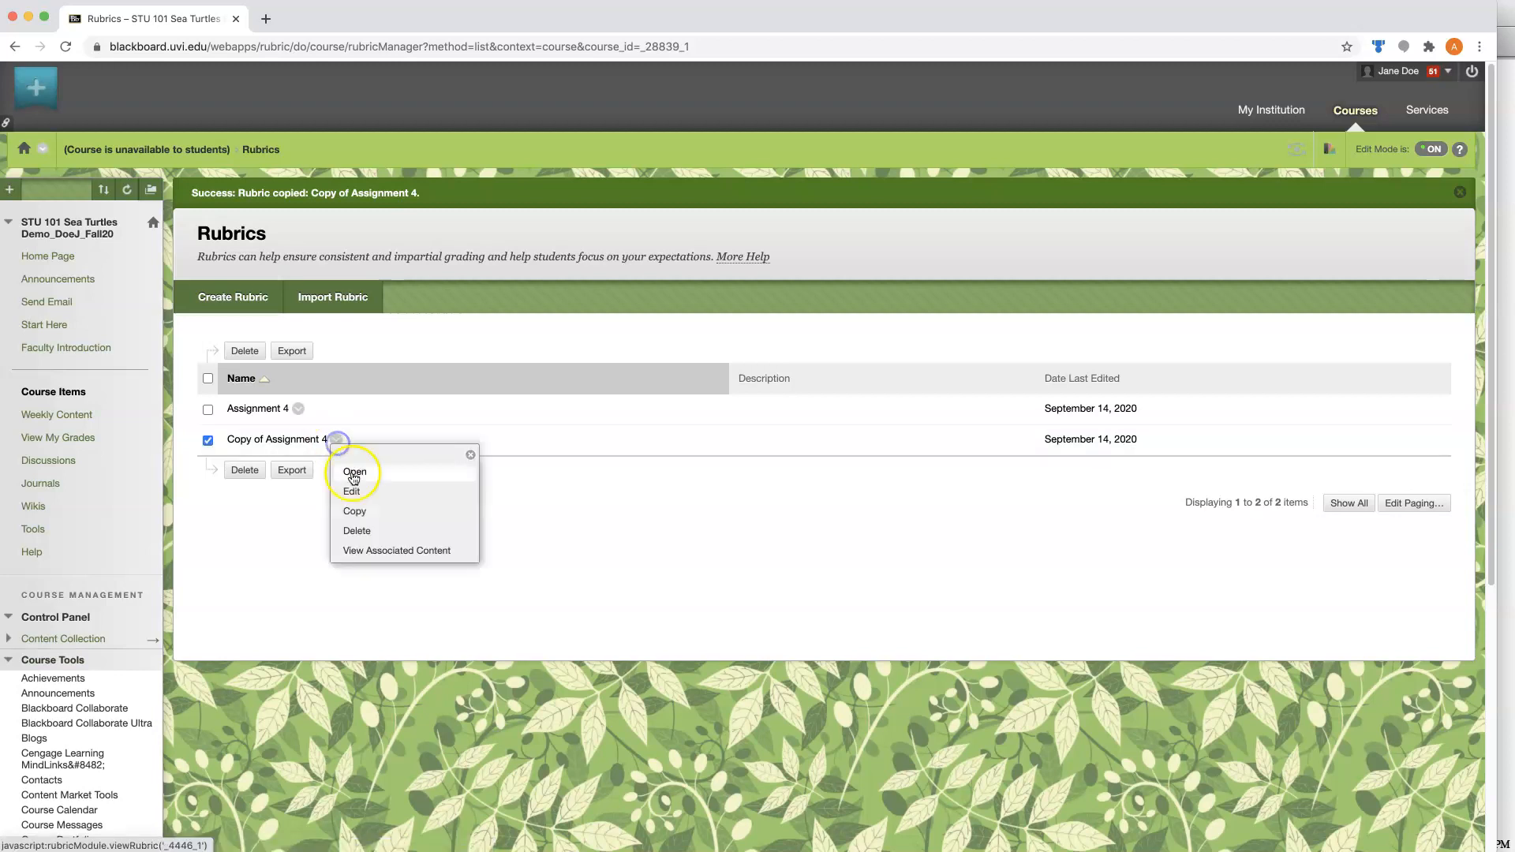
pyautogui.click(353, 491)
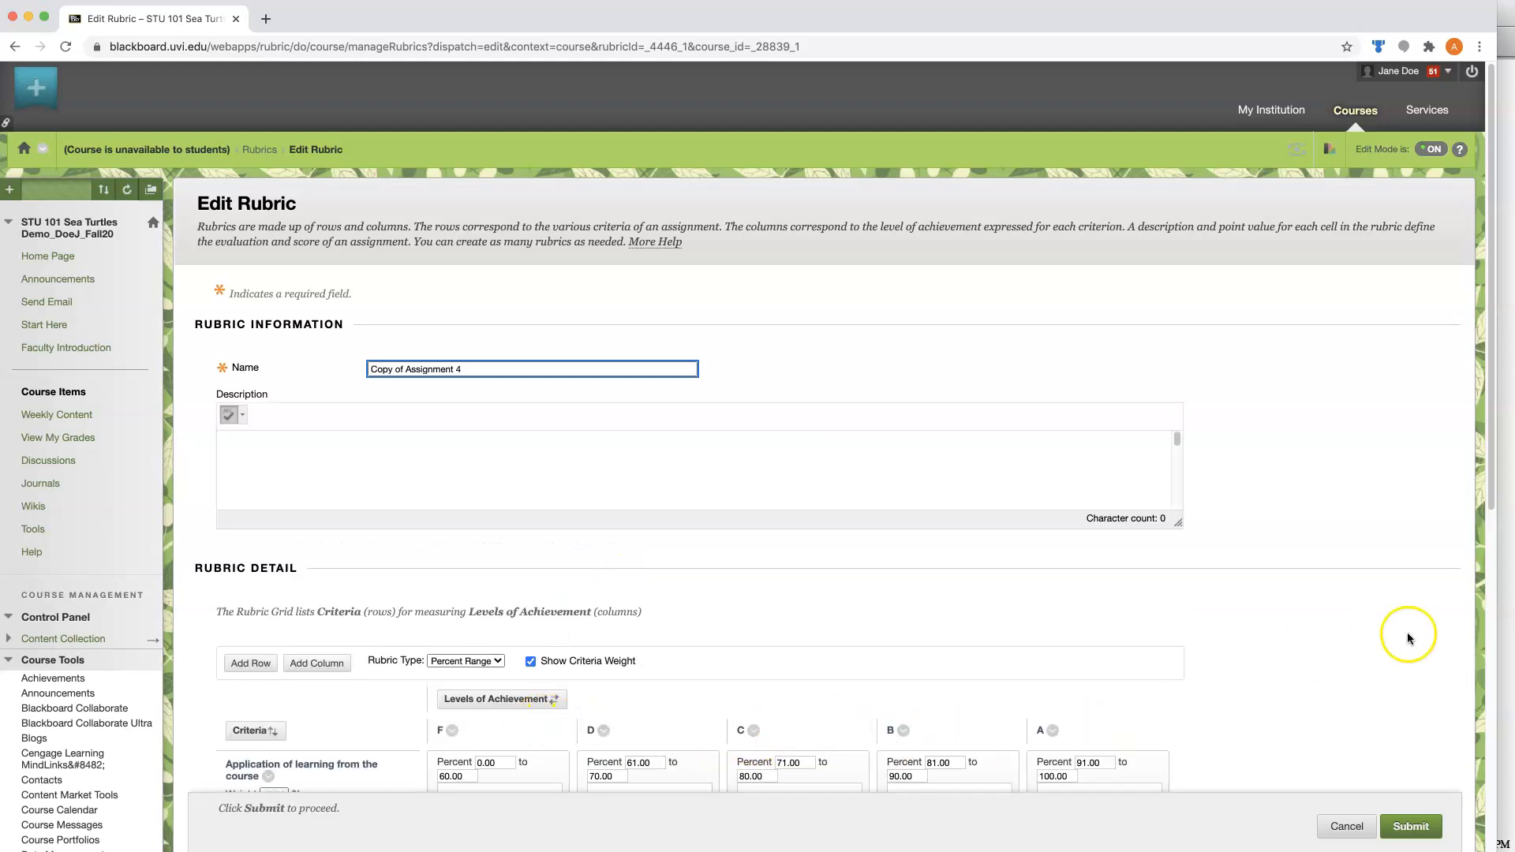
# Rename the copied rubric as Discussion.
pyautogui.scroll(-4, 1346, 626)
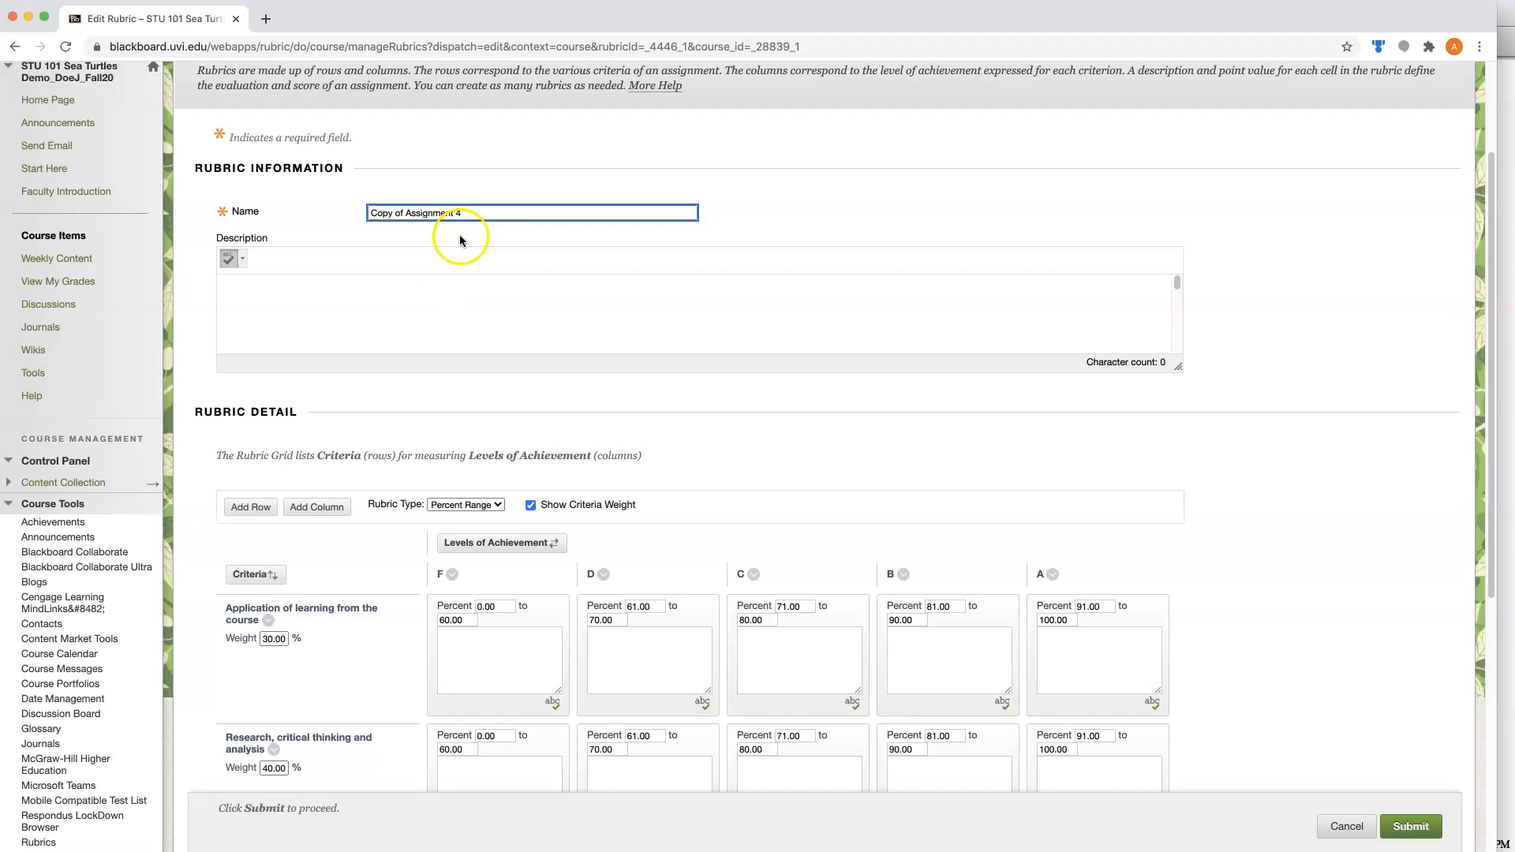
pyautogui.press('super+a')
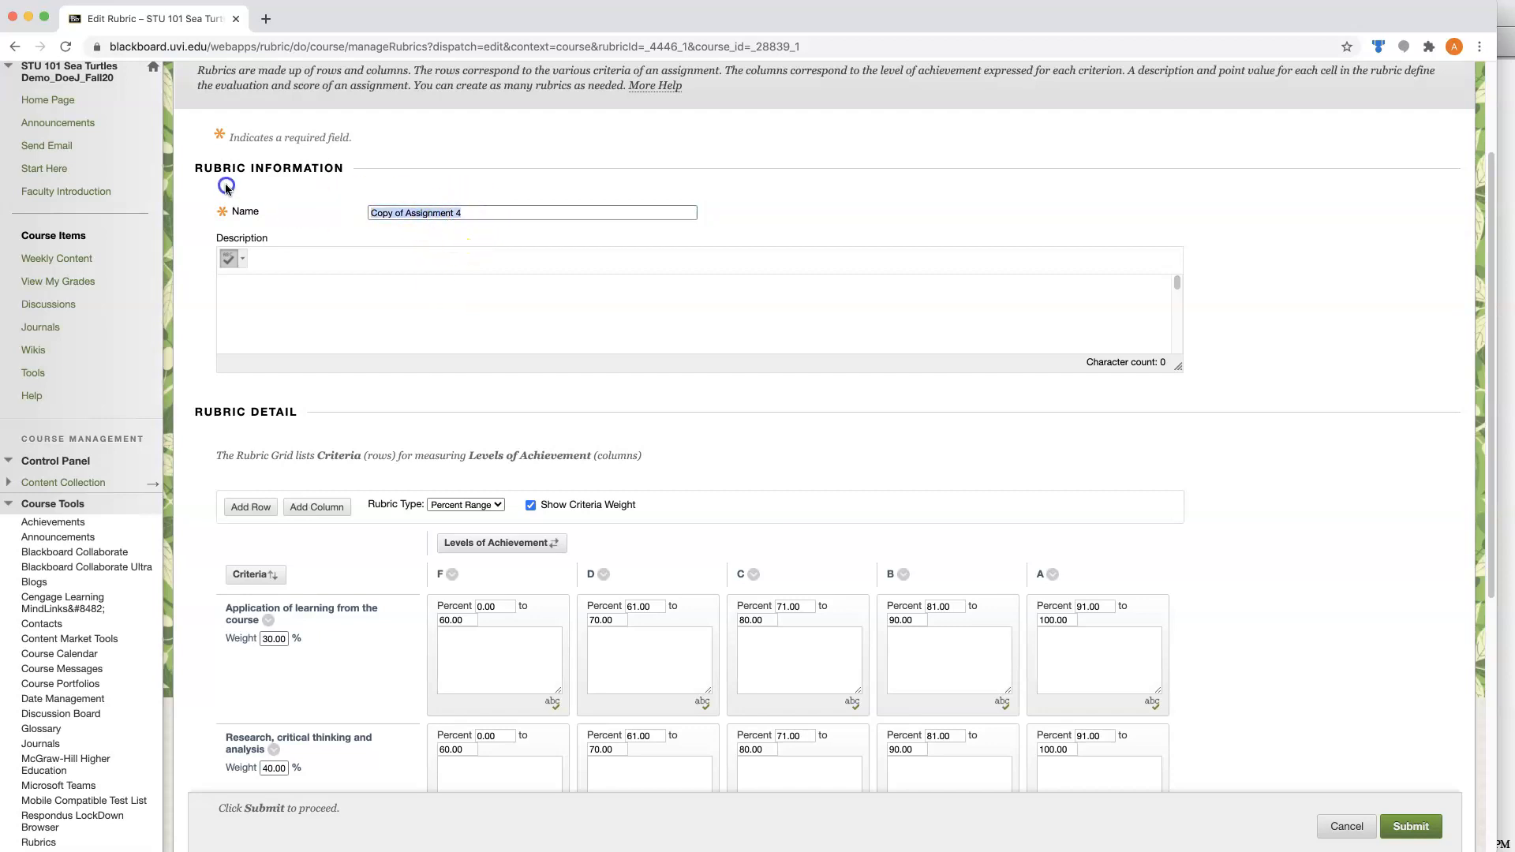
pyautogui.write('Discu')
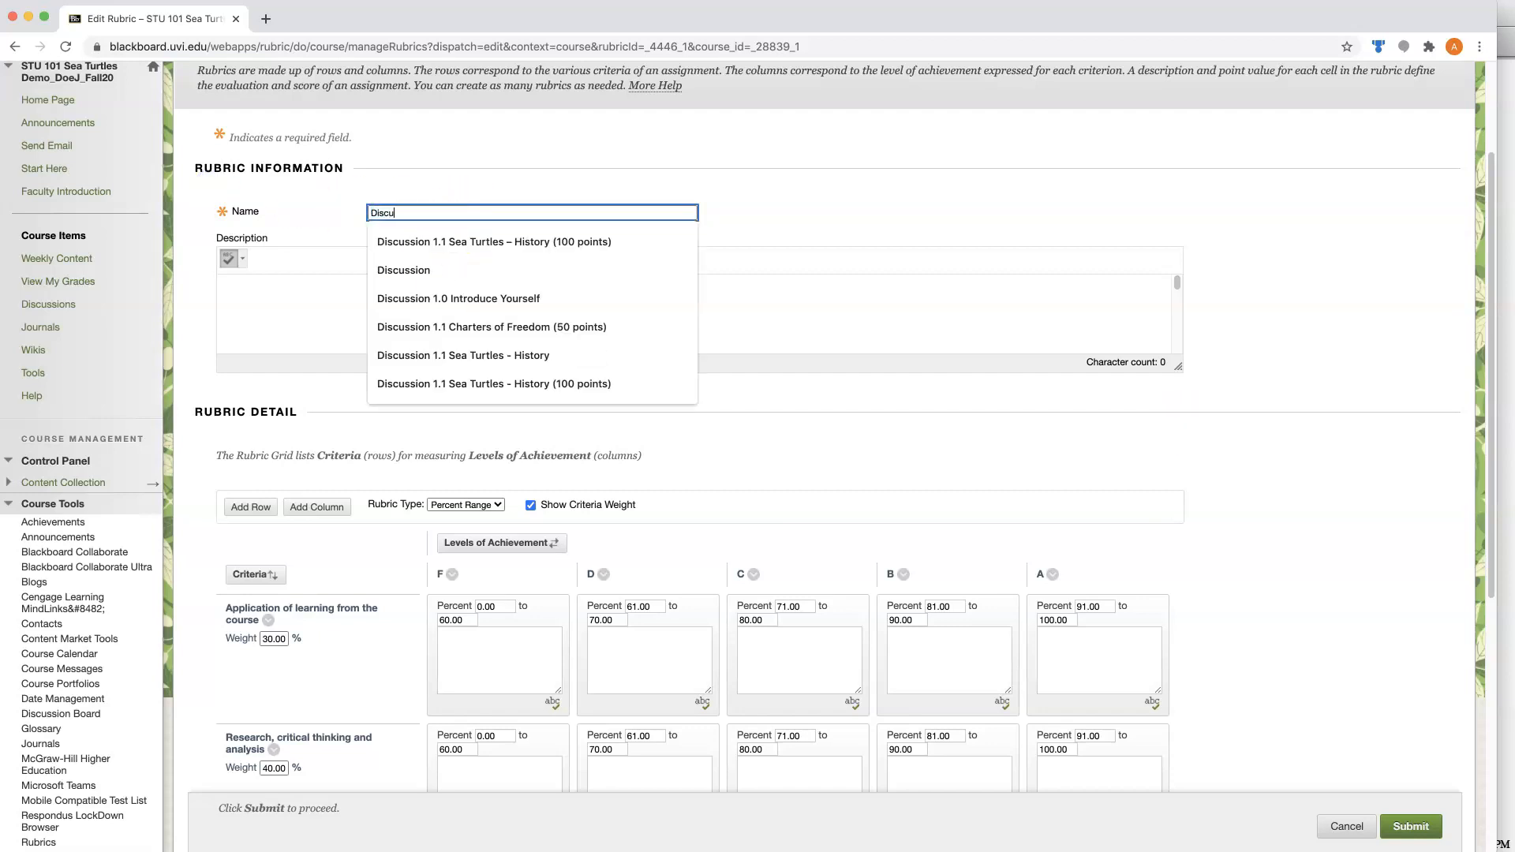
pyautogui.write('ssion')
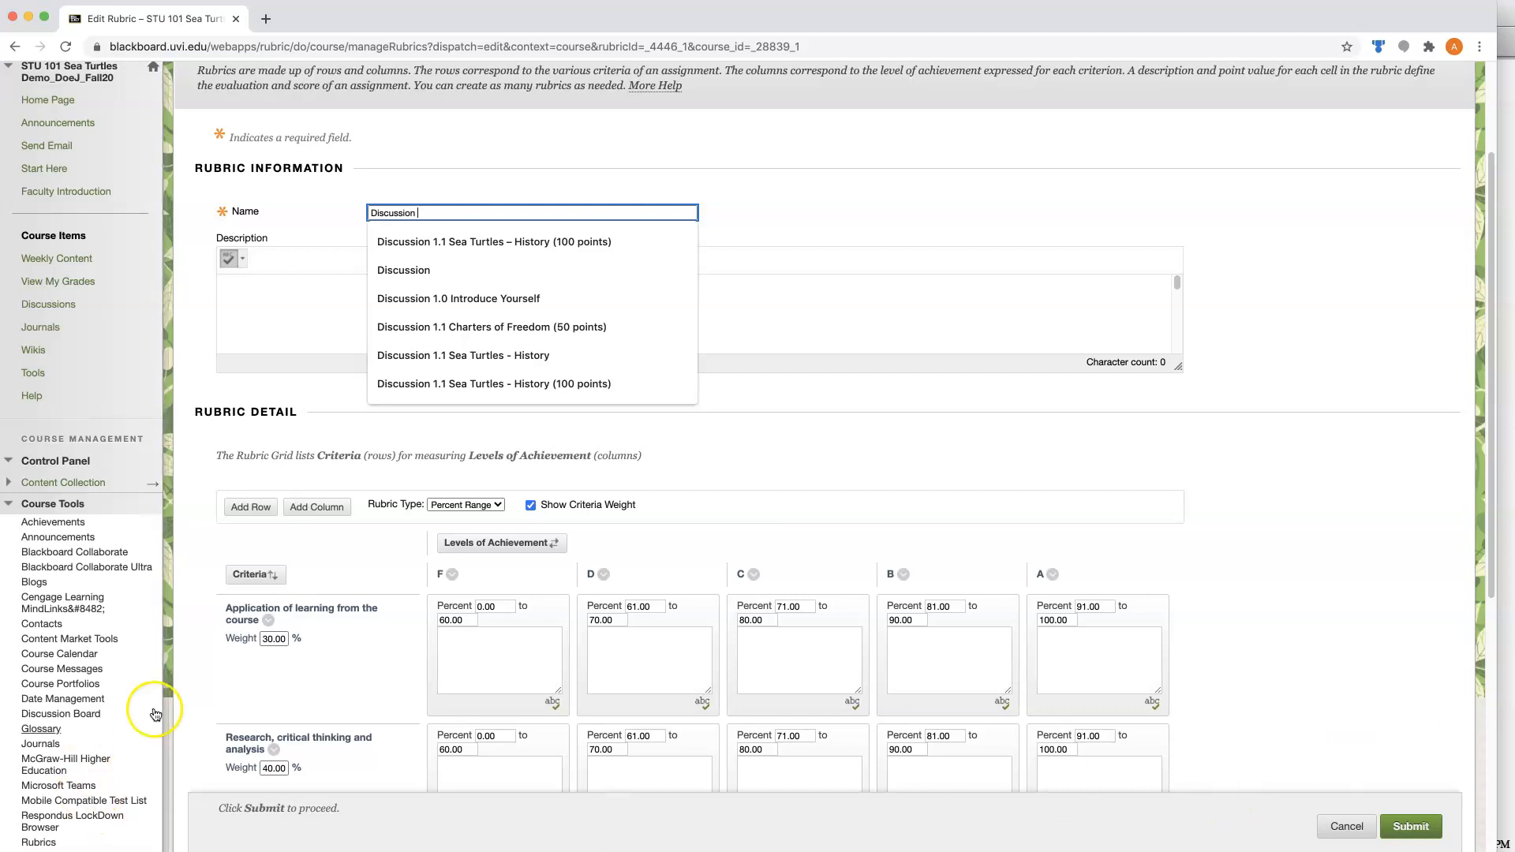
# Rename the first two criteria of the Discussion rubric to Initial Post and Response Post.
pyautogui.click(247, 694)
pyautogui.scroll(-3, 362, 588)
pyautogui.scroll(-3, 361, 586)
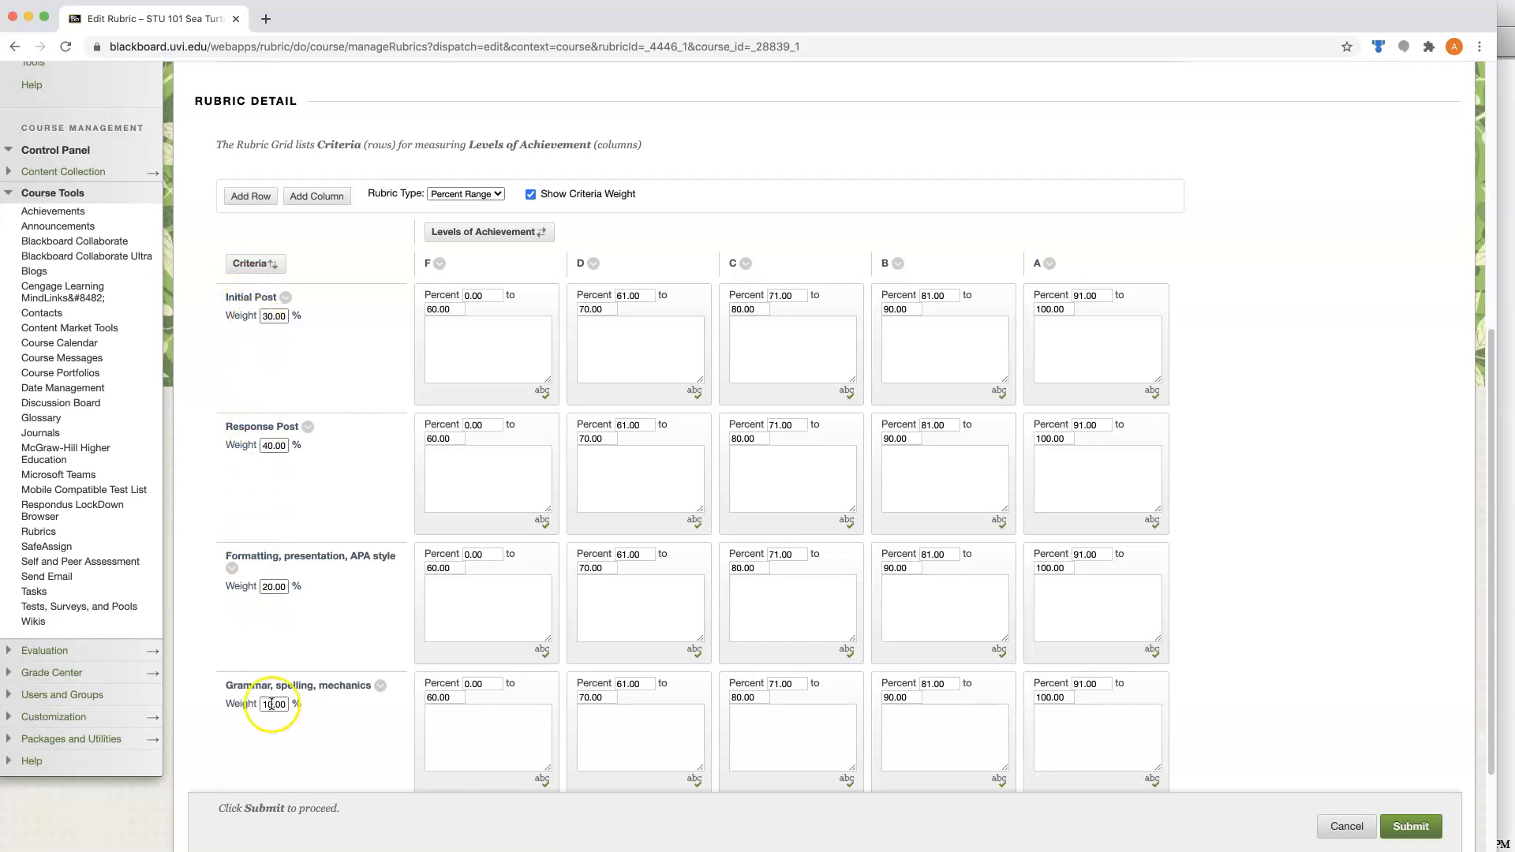
# Delete the Grammar, spelling, mechanics row, set the Initial Post weight to 50 percent and submit the rubric.
pyautogui.click(381, 686)
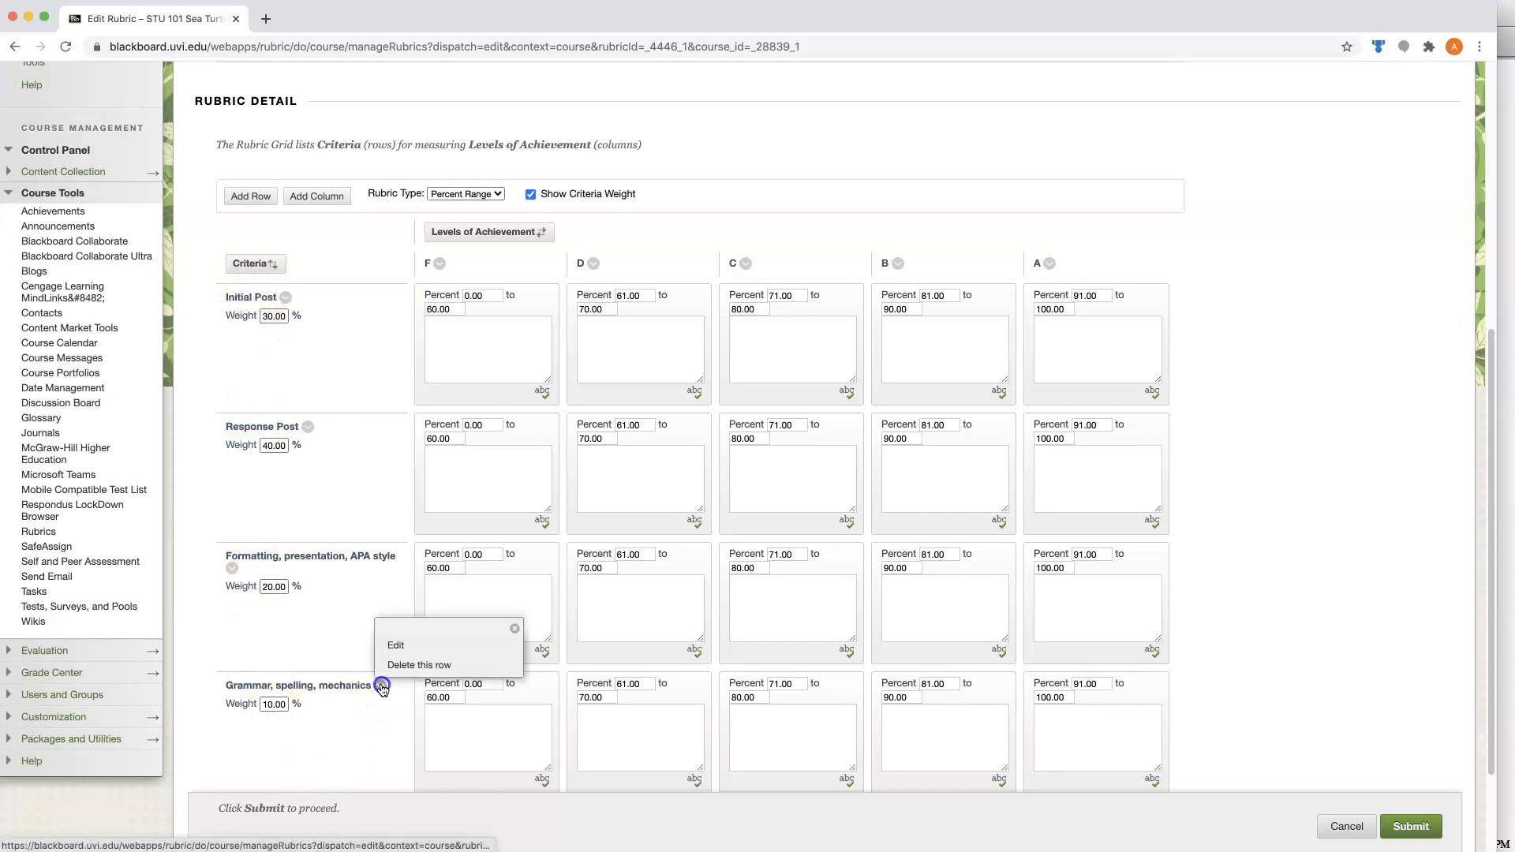
pyautogui.click(400, 665)
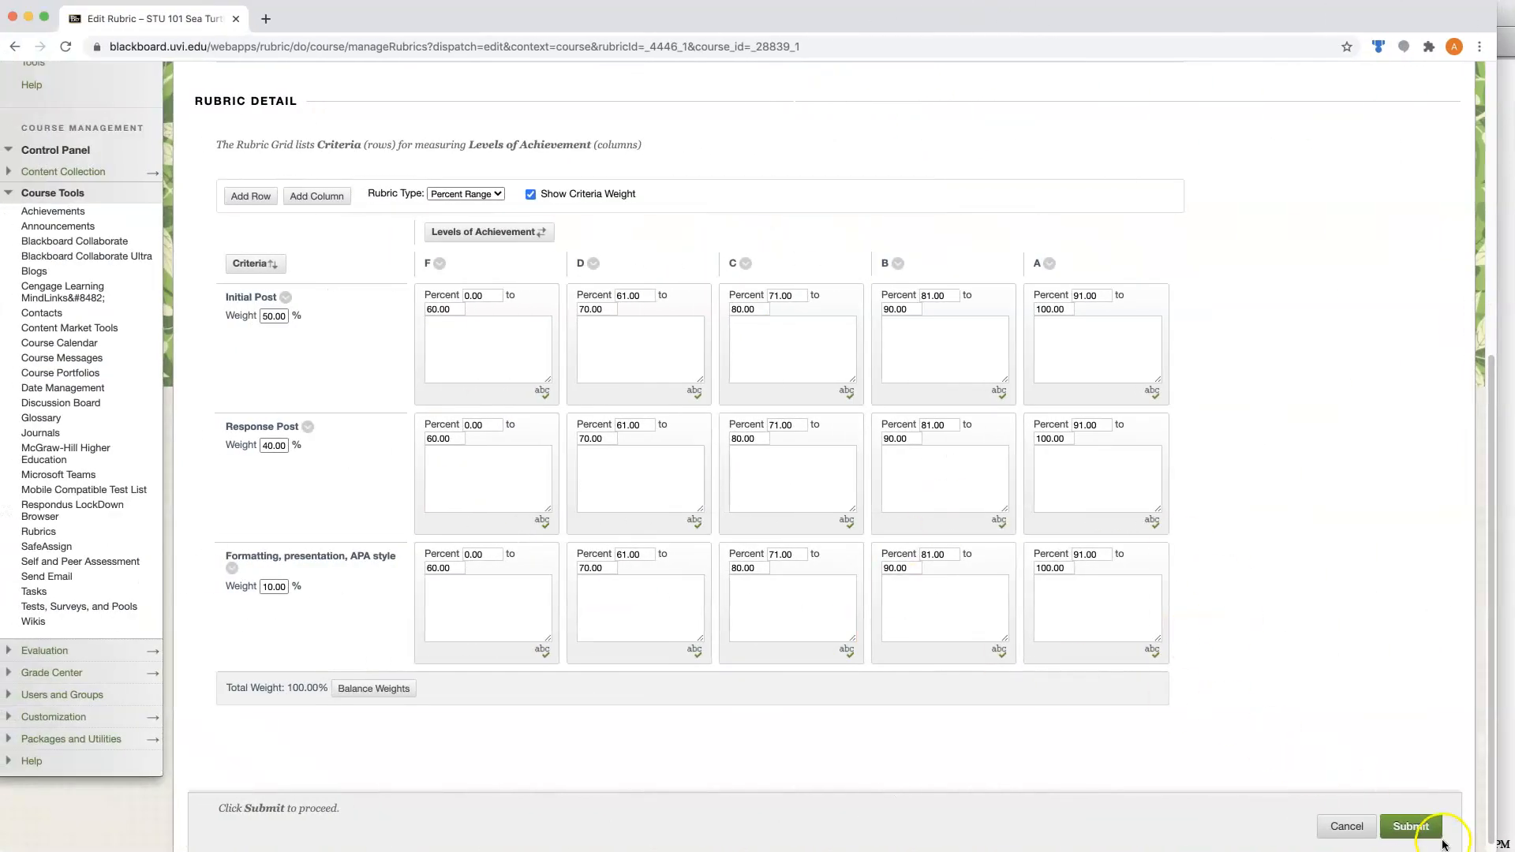
pyautogui.click(1438, 835)
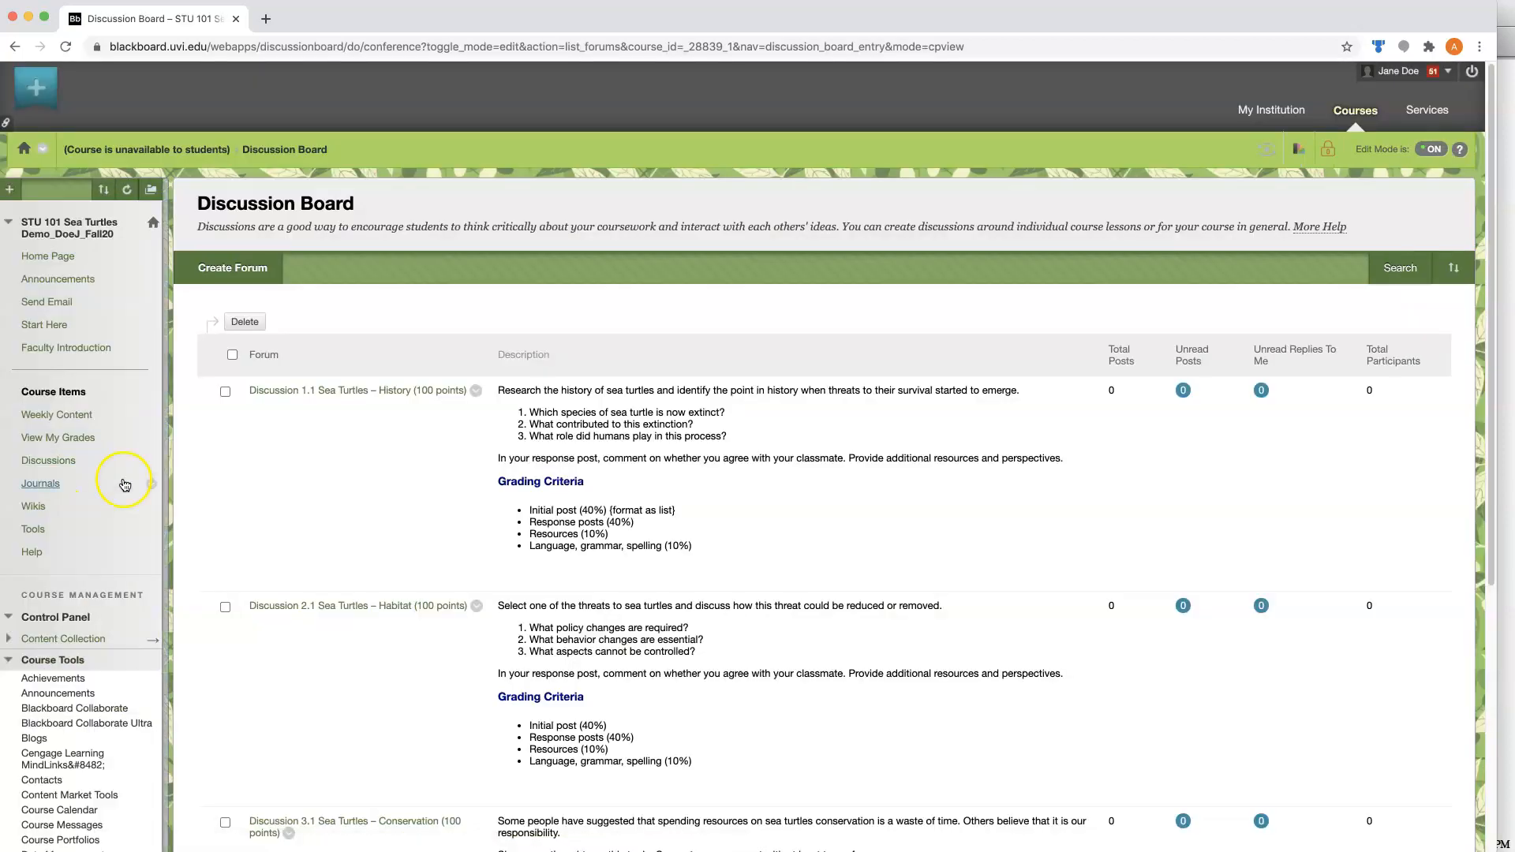
# Edit the Discussion 1.1 Sea Turtles – History forum and associate the existing Discussion rubric with it.
pyautogui.click(477, 389)
pyautogui.click(492, 444)
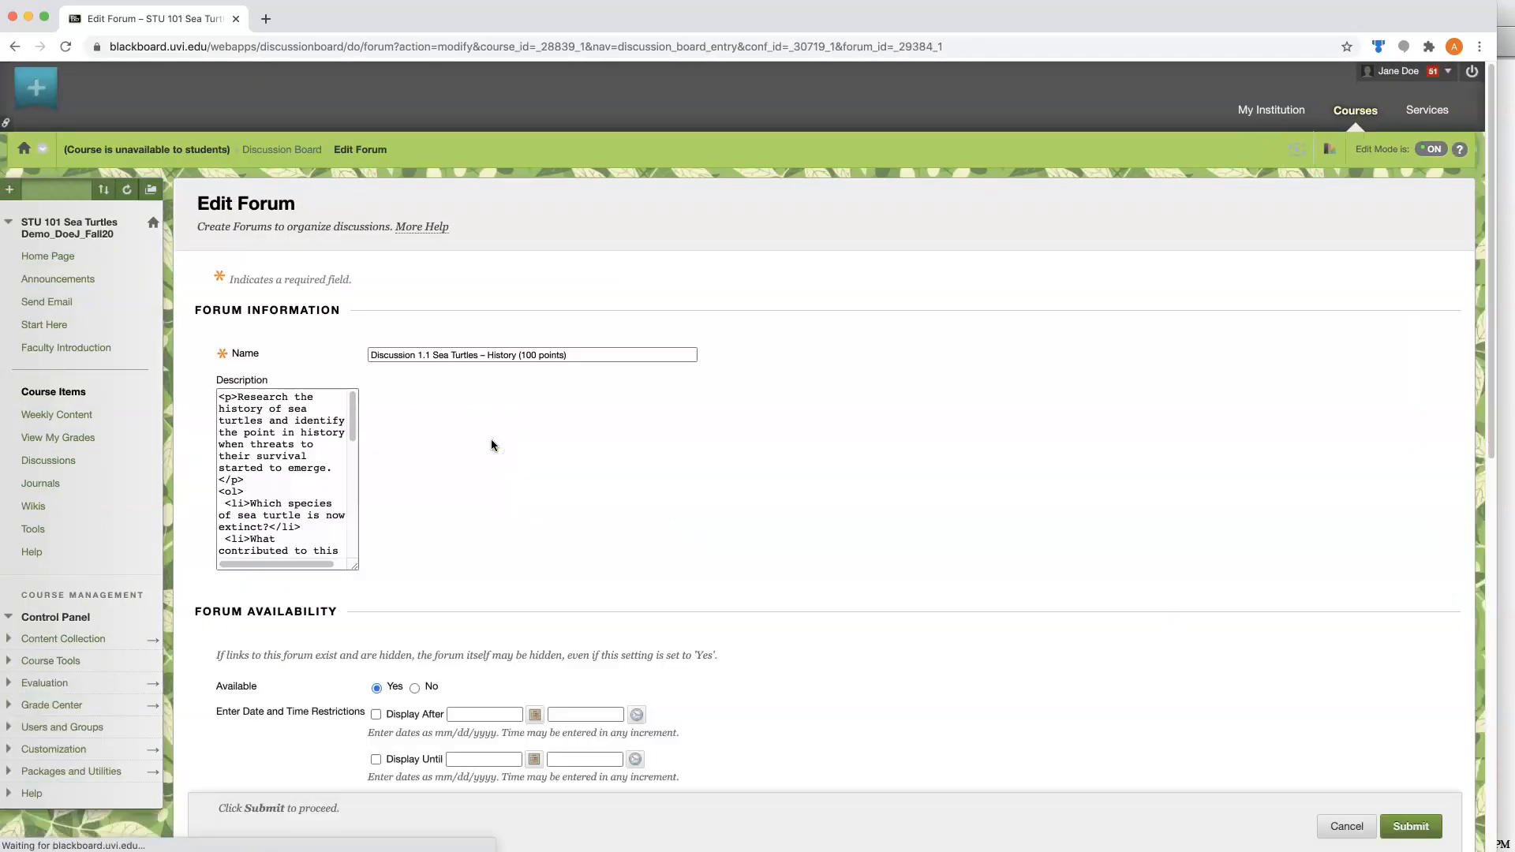
pyautogui.scroll(-10, 1334, 499)
pyautogui.scroll(-2, 1322, 499)
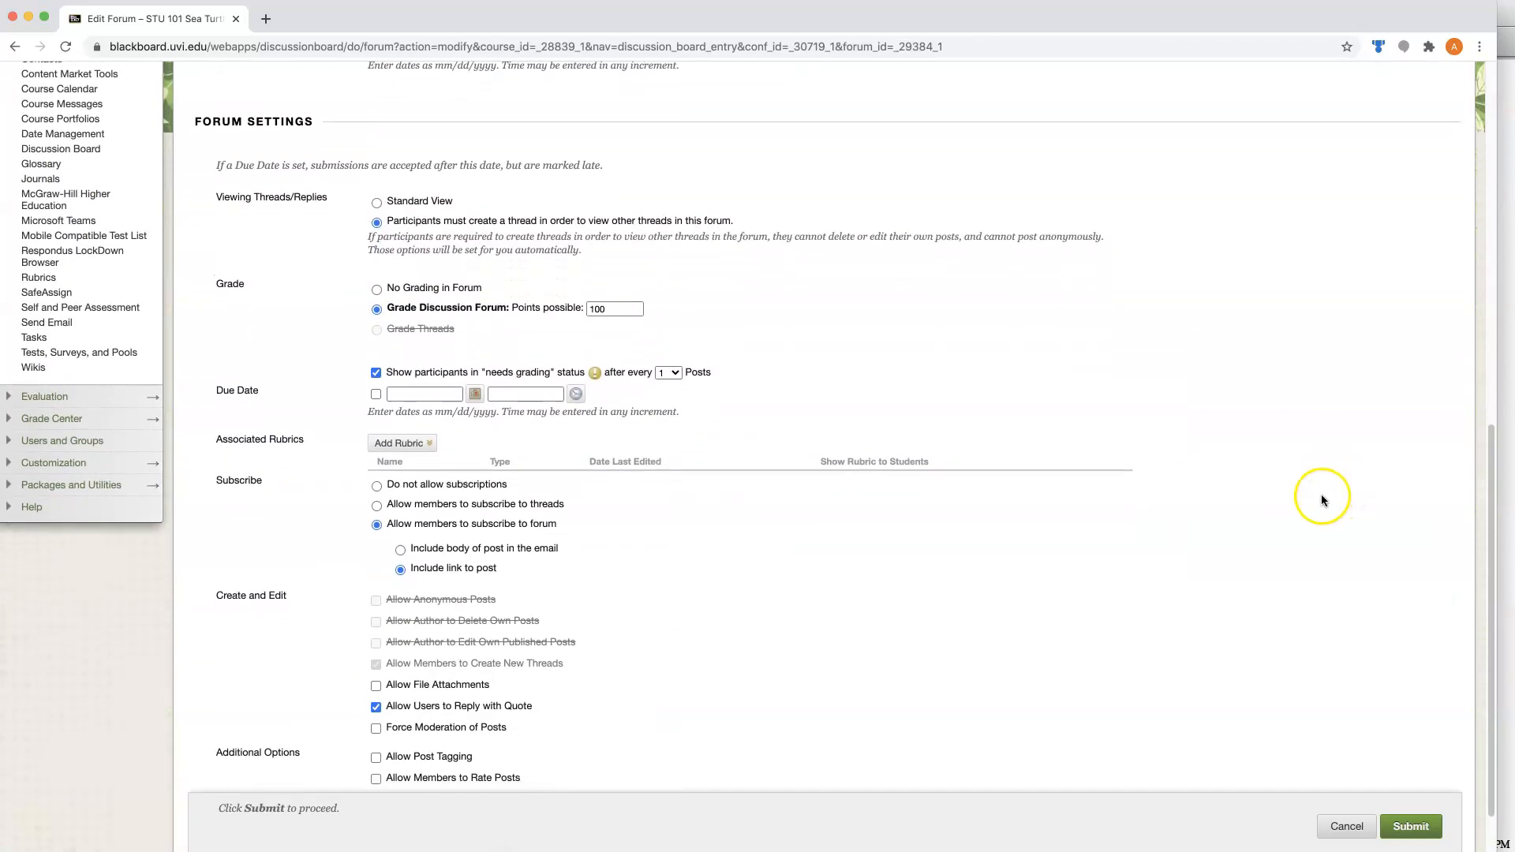
pyautogui.click(422, 438)
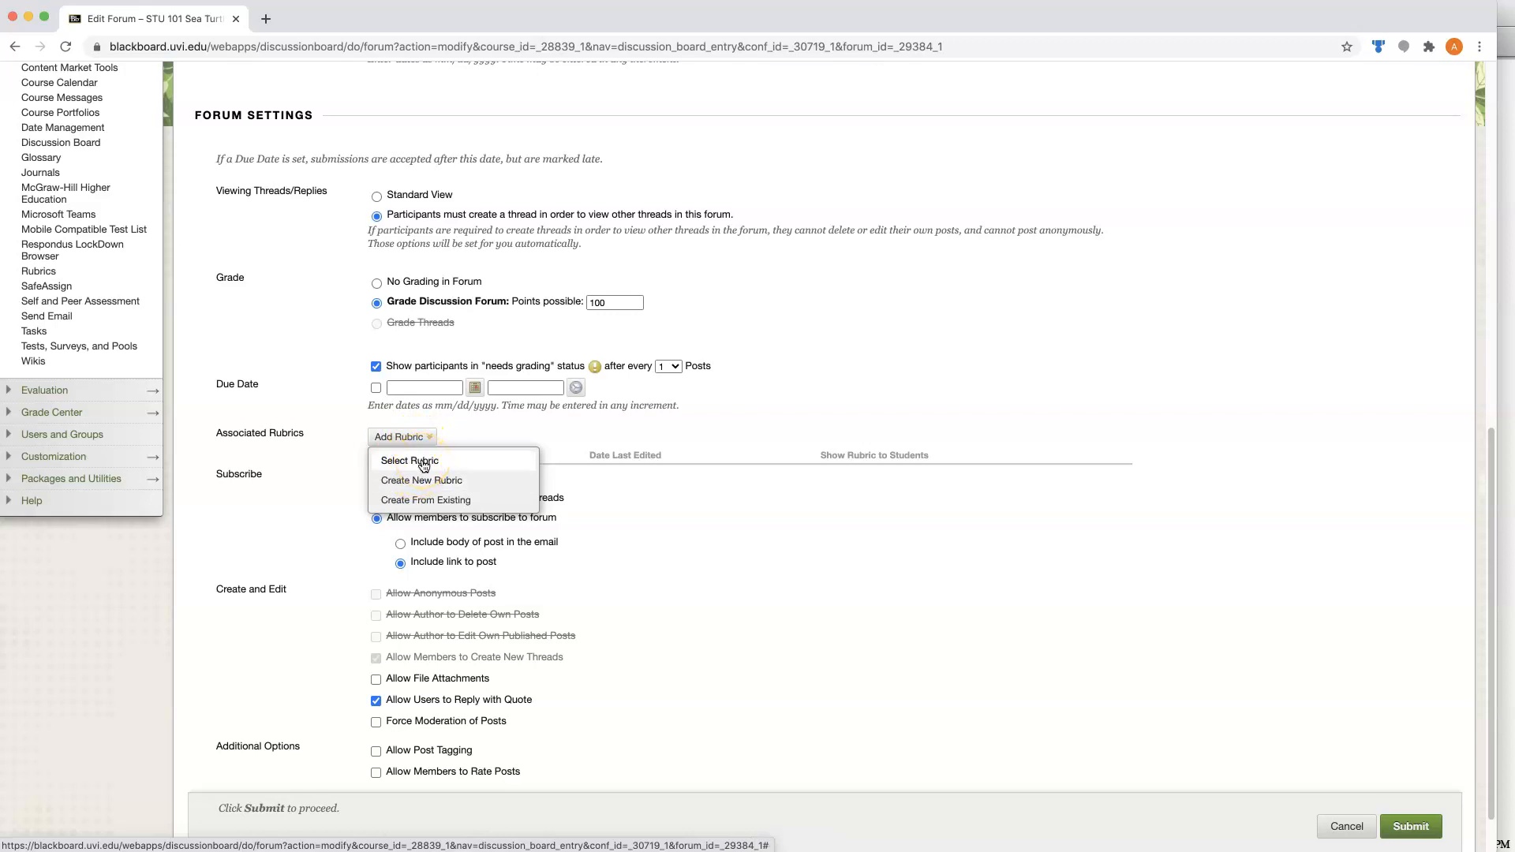
pyautogui.click(424, 463)
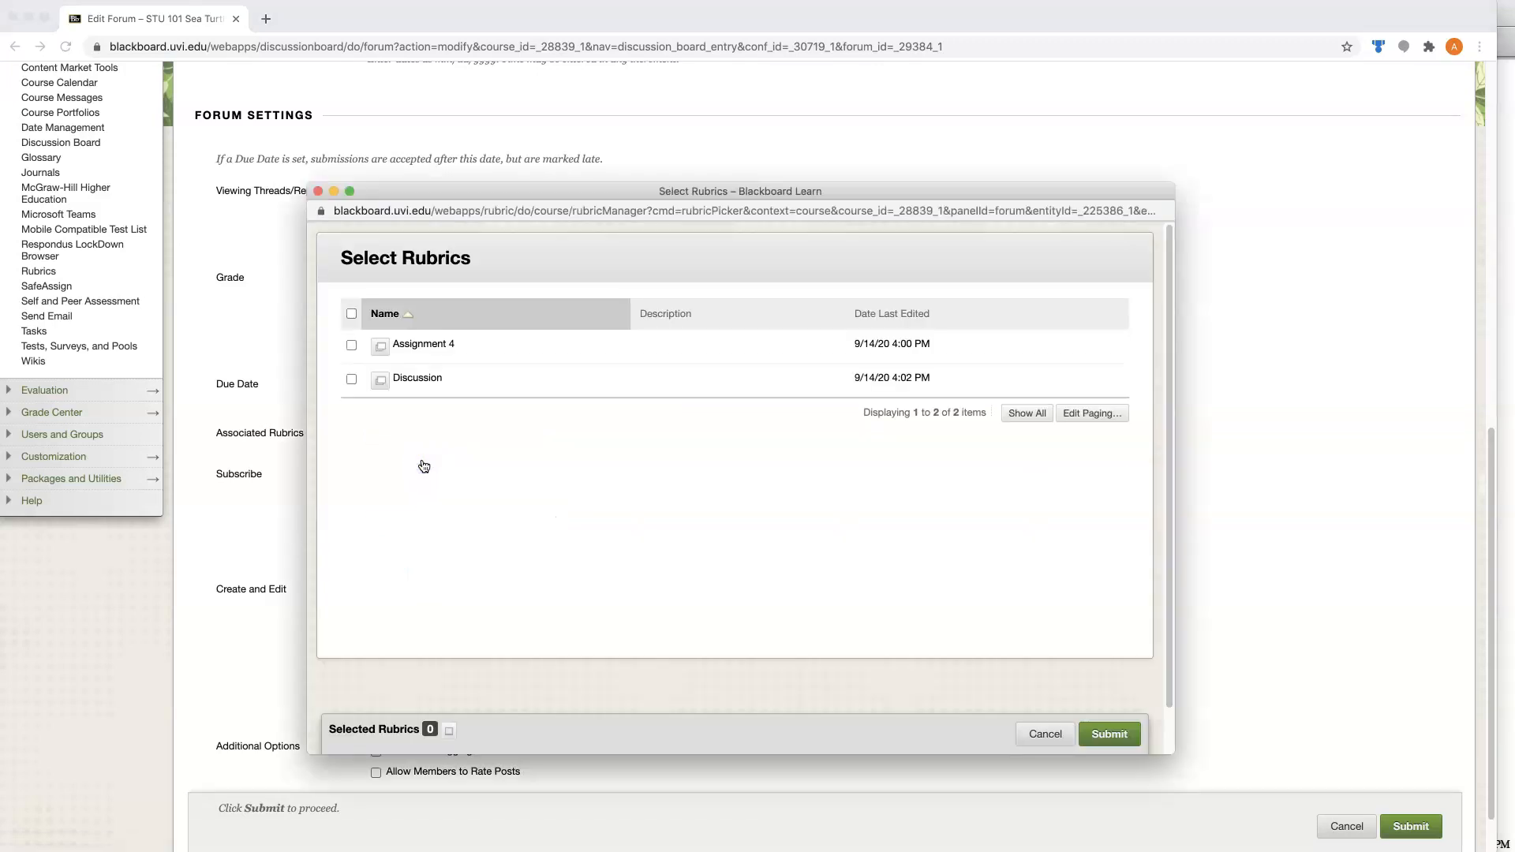
pyautogui.click(350, 380)
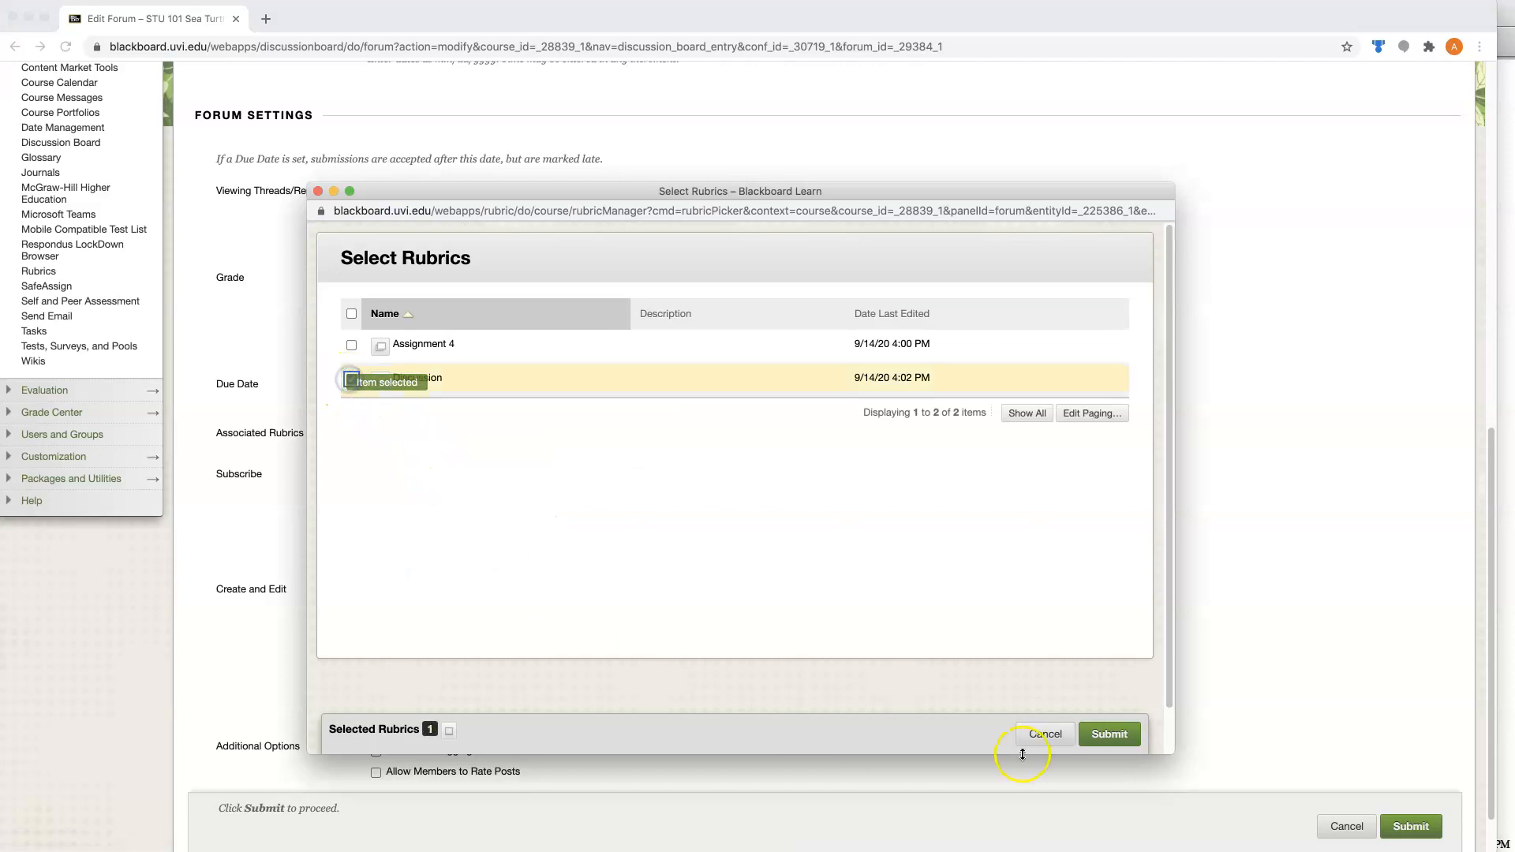
pyautogui.click(1122, 732)
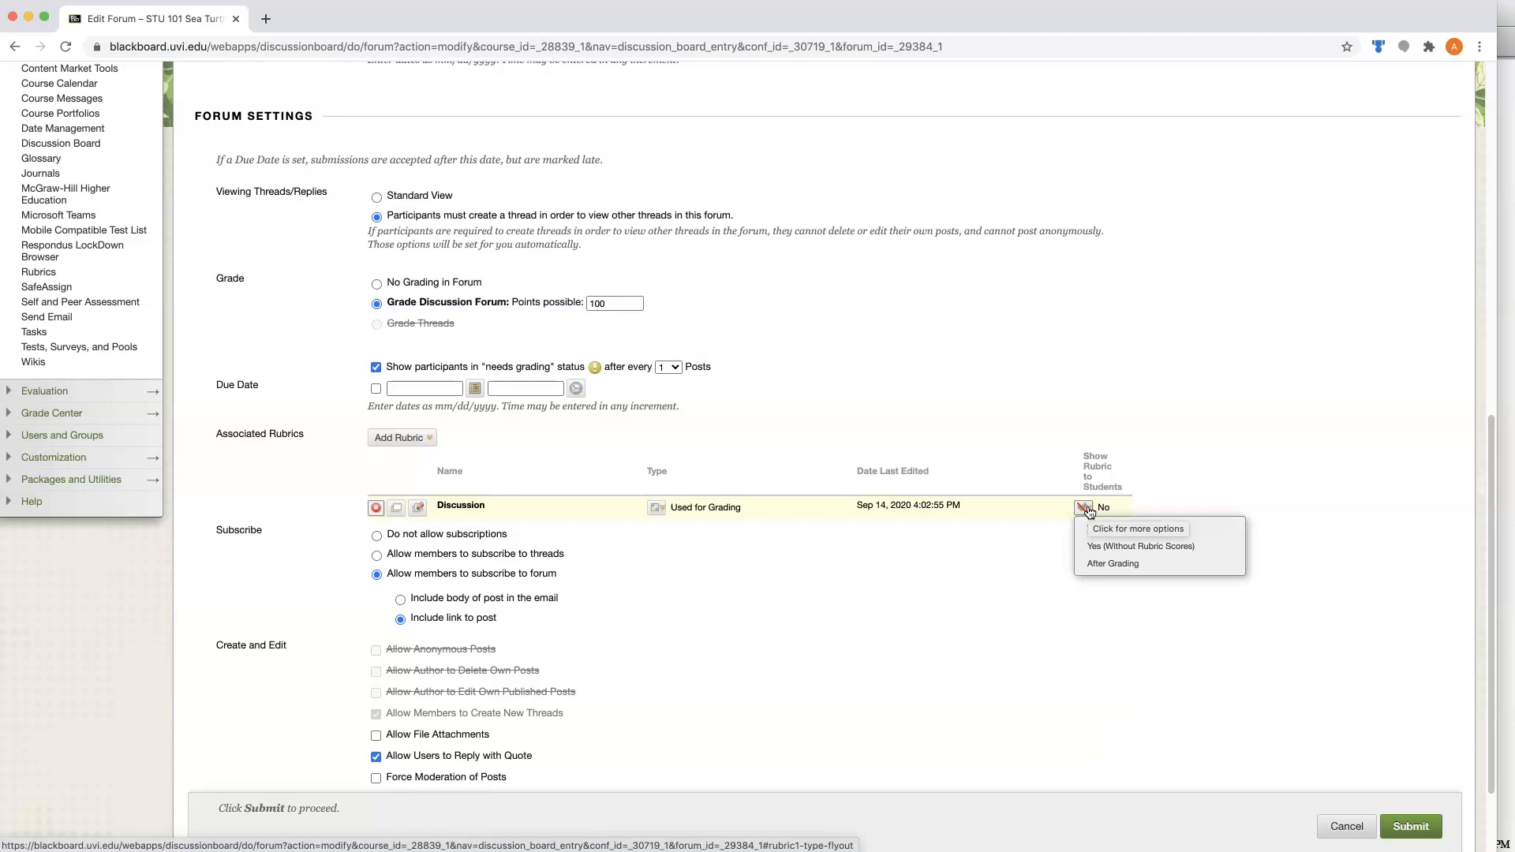
# Set the associated rubric's visibility to students to Yes (With Rubric Scores) and submit the forum settings.
pyautogui.click(1088, 510)
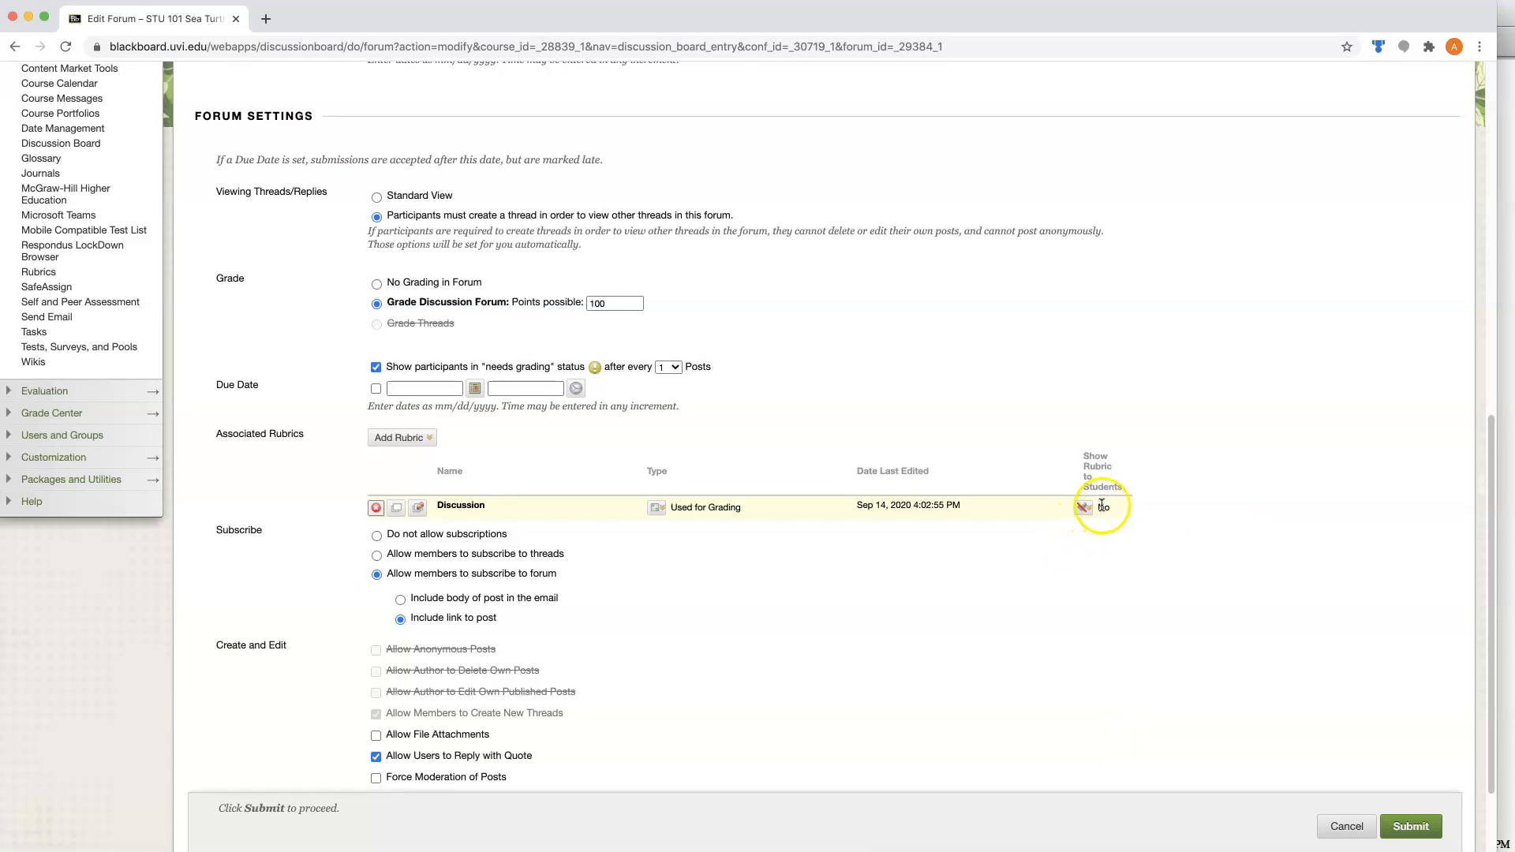
pyautogui.click(1087, 510)
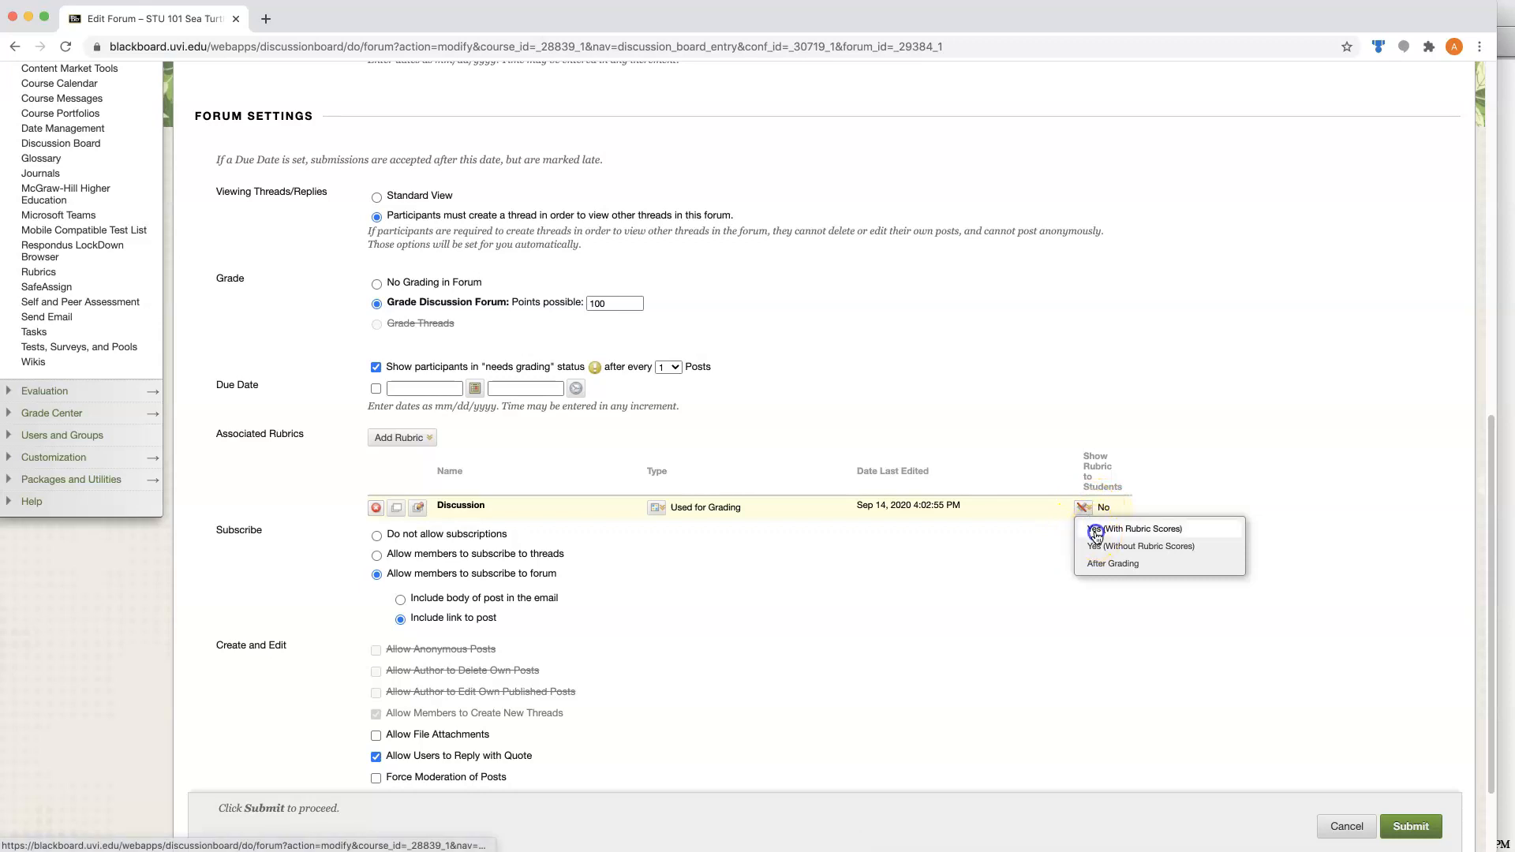
pyautogui.click(1096, 530)
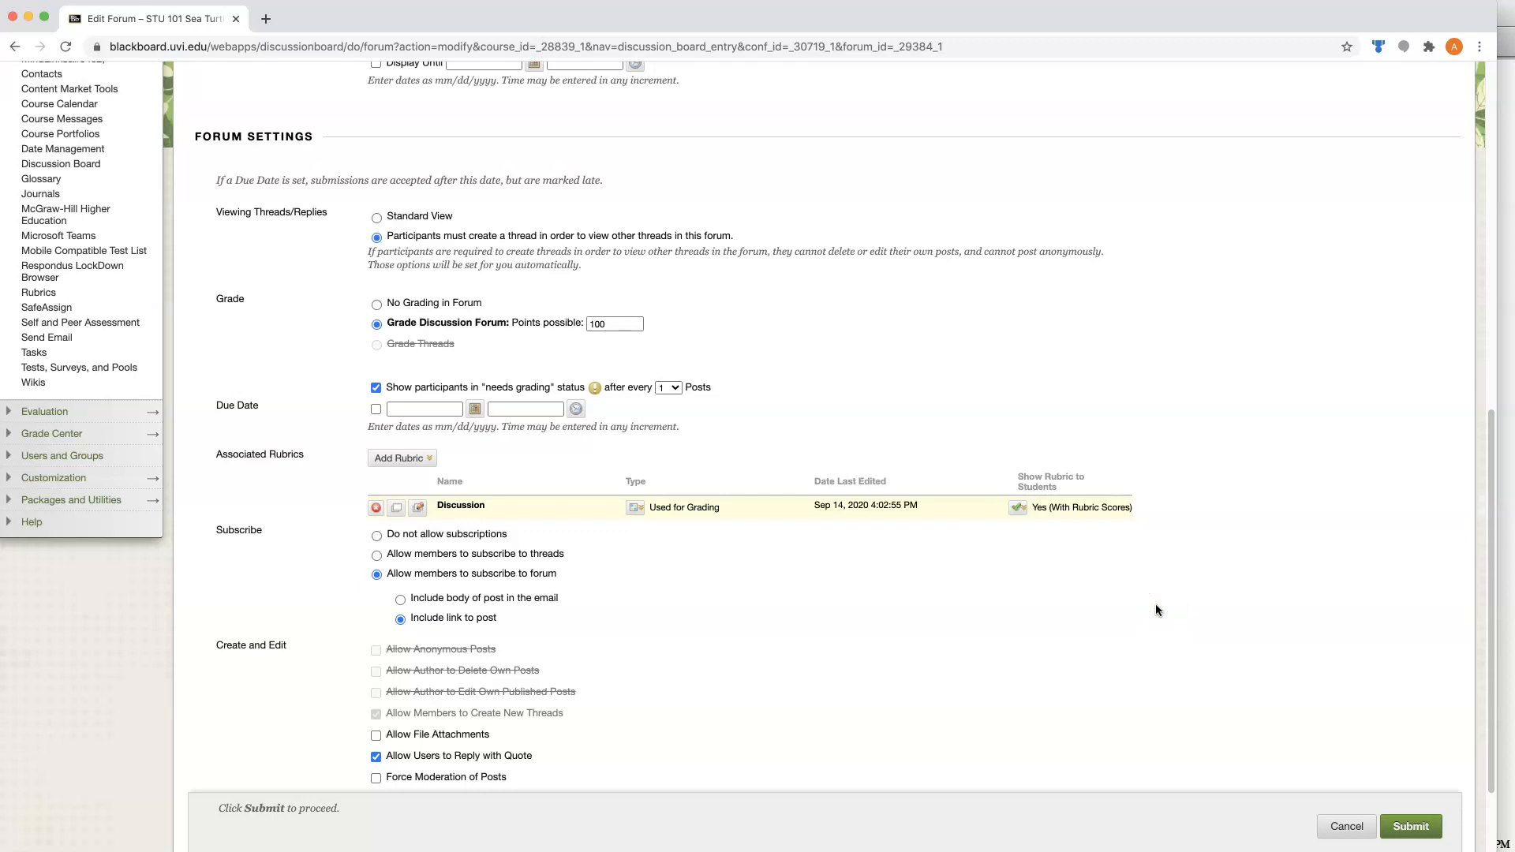
pyautogui.click(1428, 831)
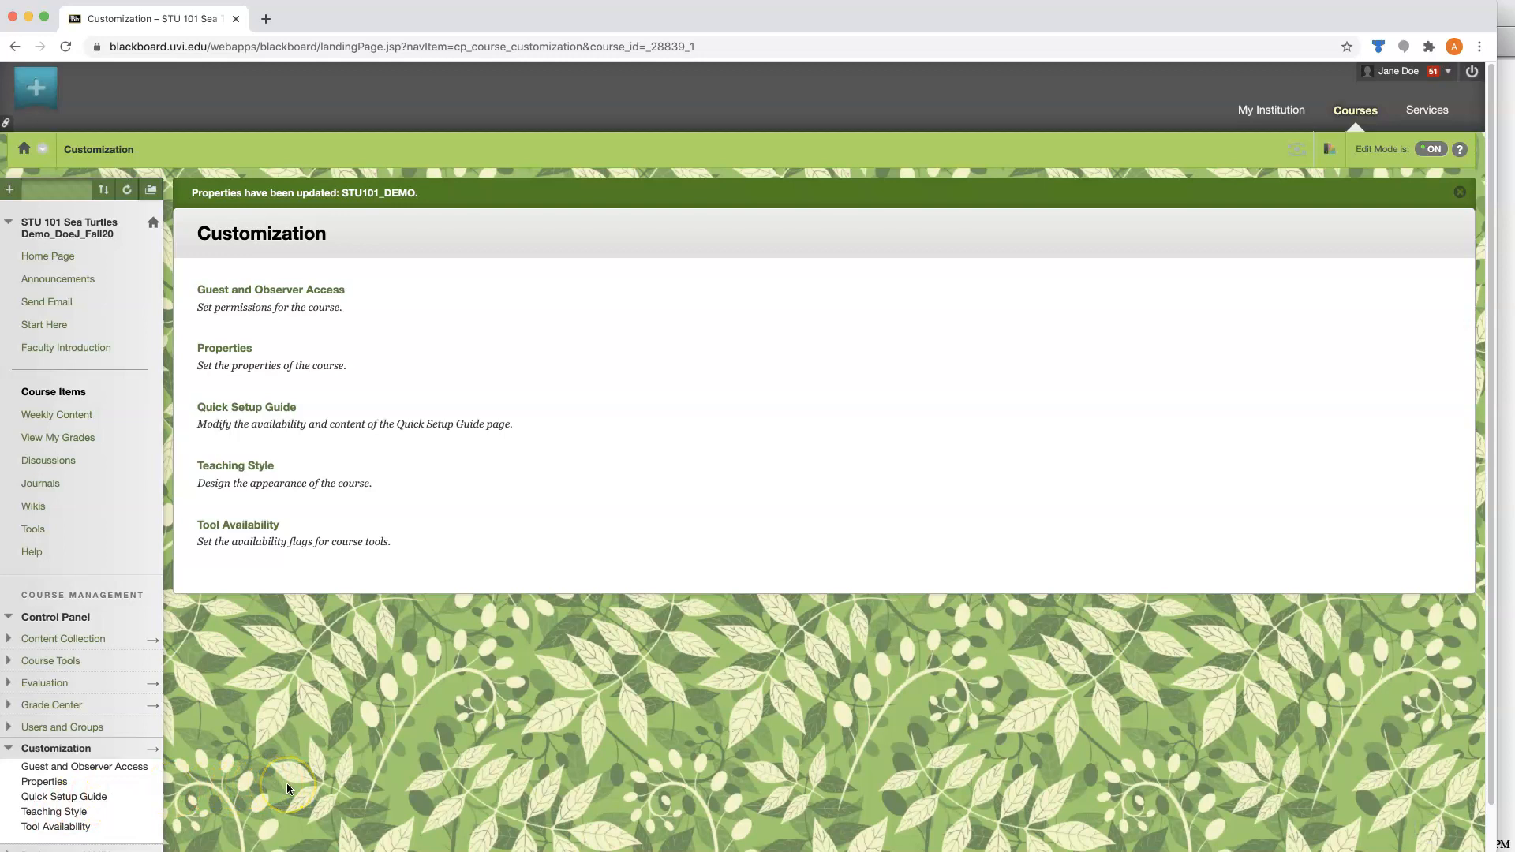
# Go to the Full Grade Center and open the first student's Discussion 1.1 activity for grading.
pyautogui.scroll(-2, 286, 782)
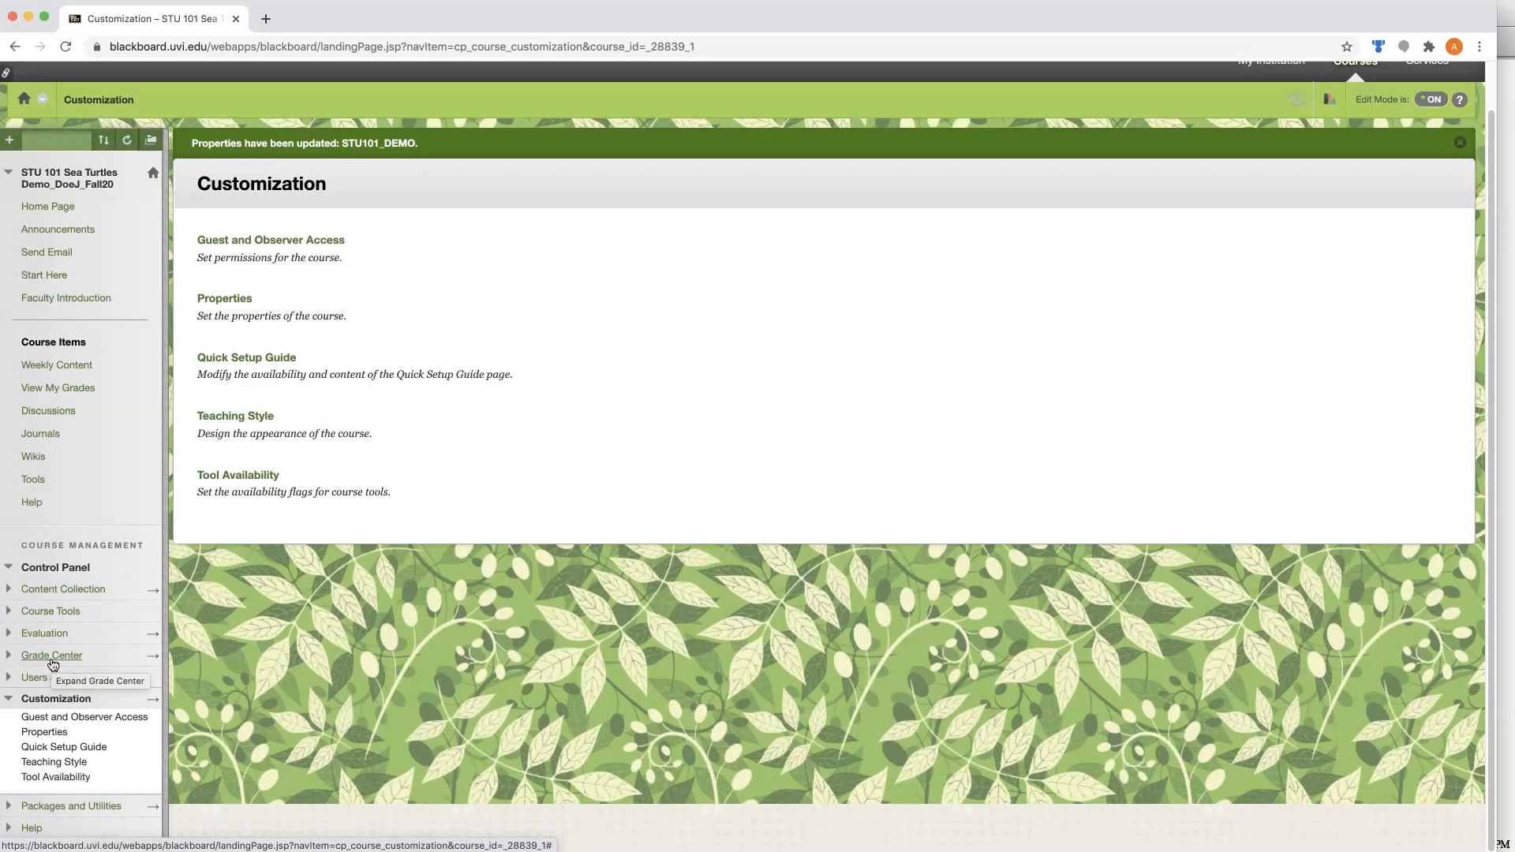
pyautogui.click(33, 658)
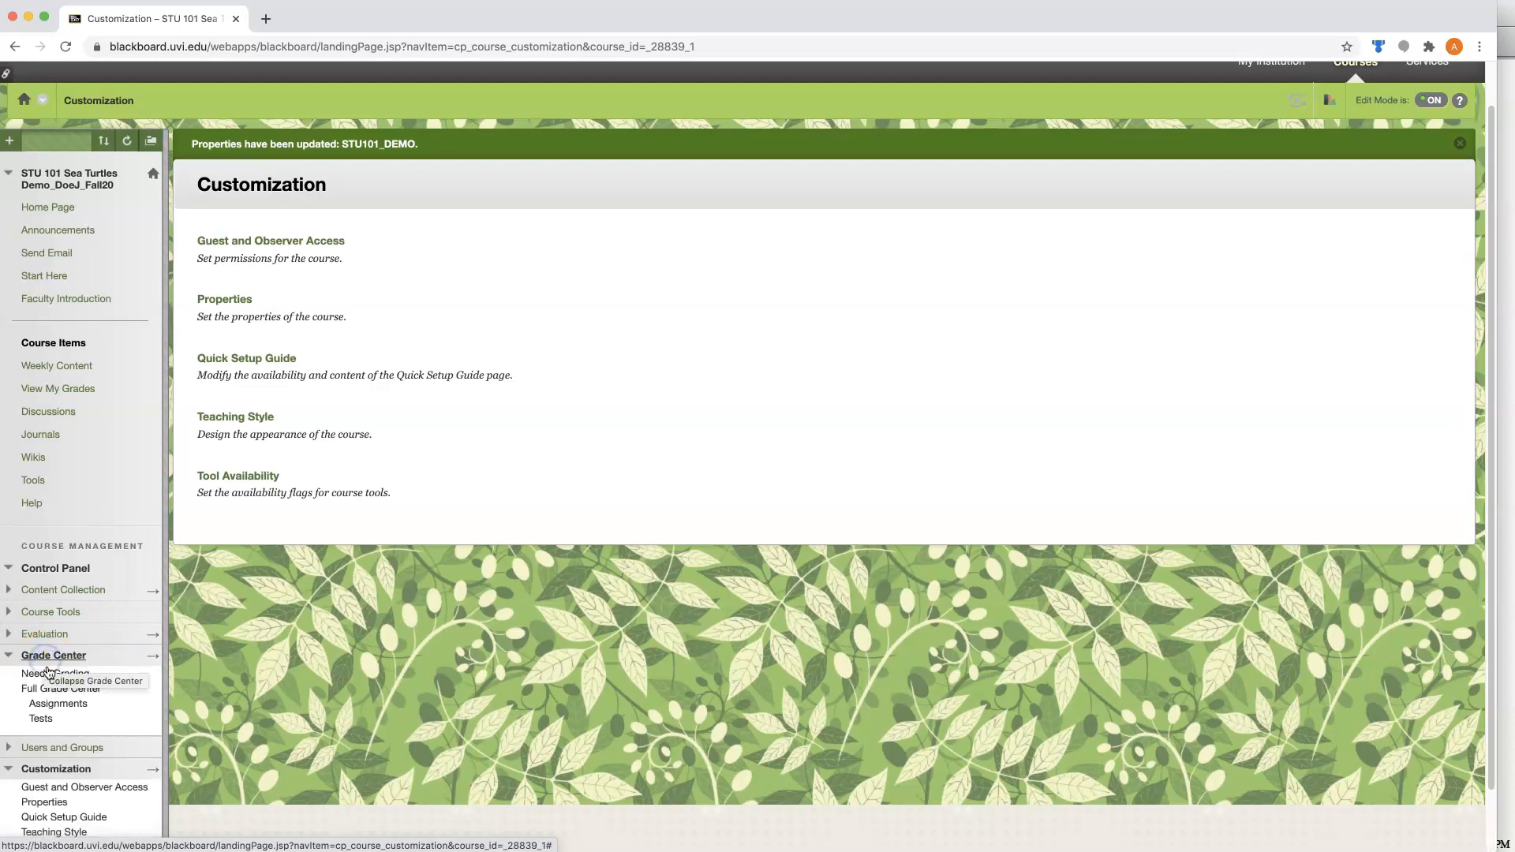
pyautogui.click(51, 690)
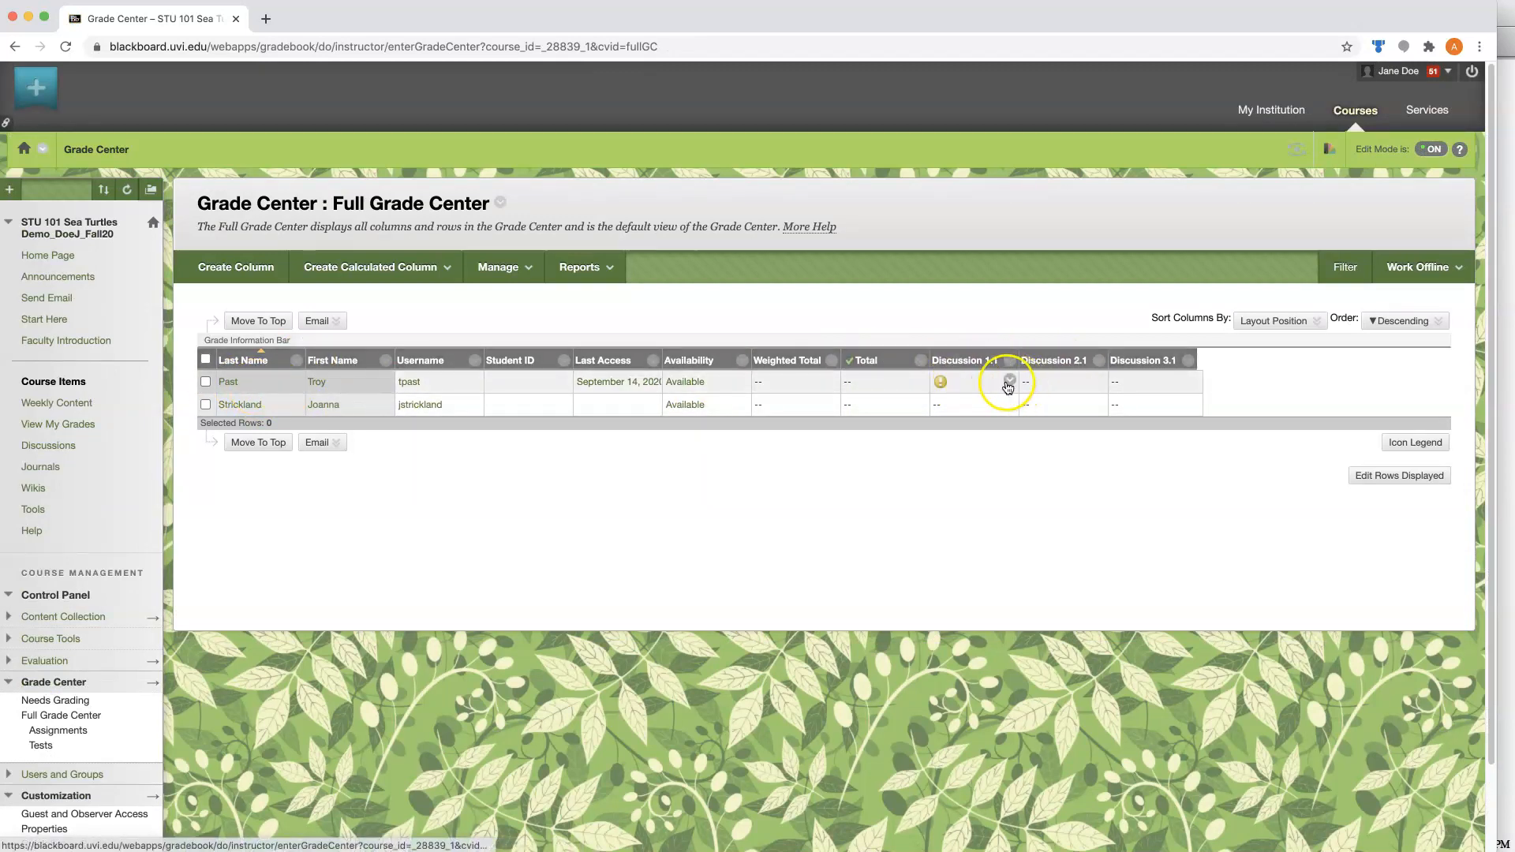
pyautogui.click(1011, 382)
pyautogui.click(1035, 417)
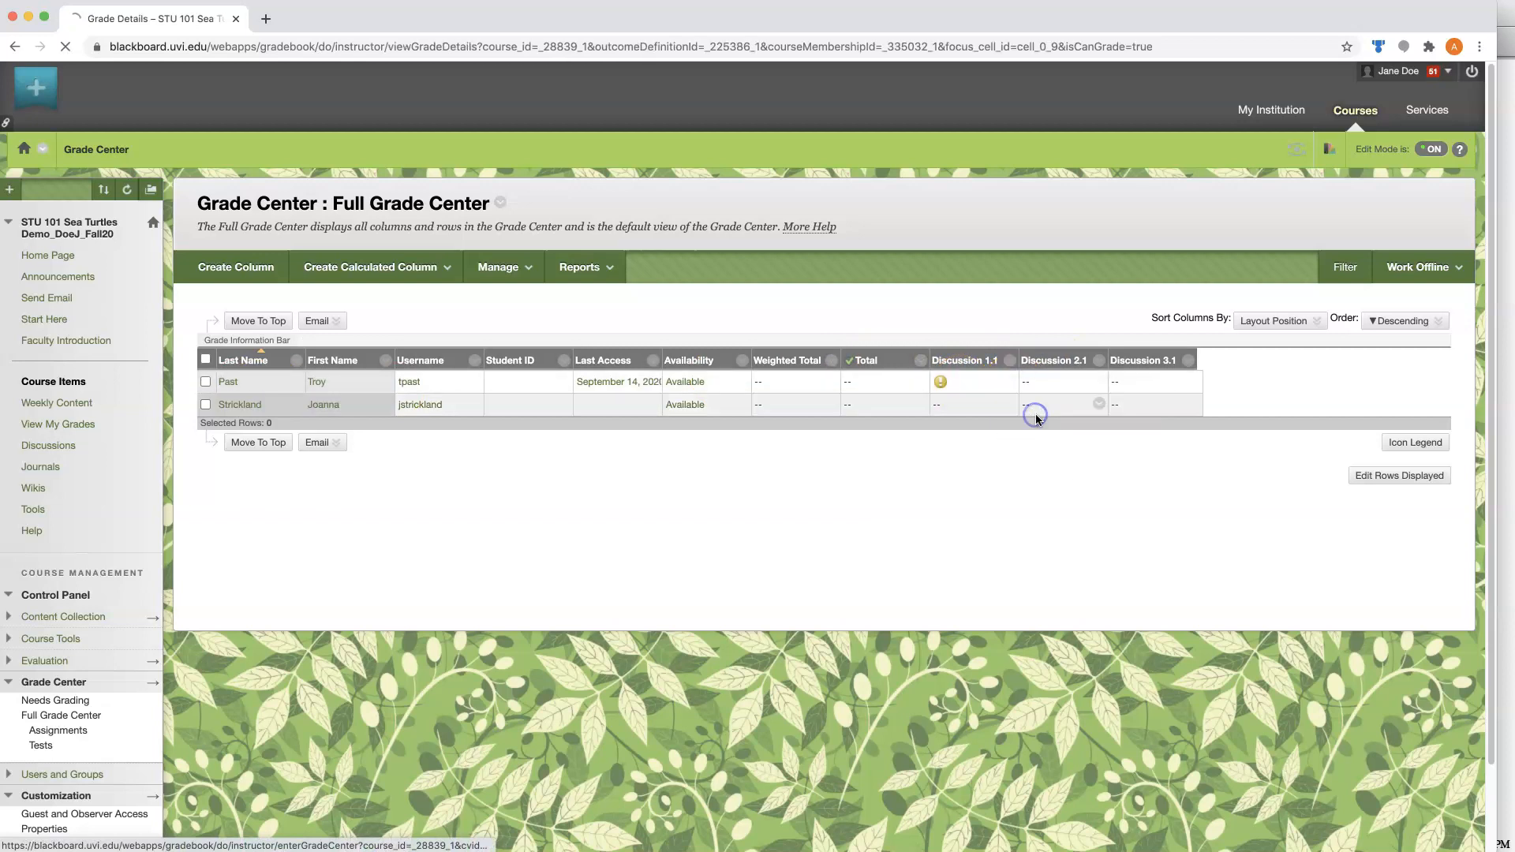
pyautogui.click(433, 383)
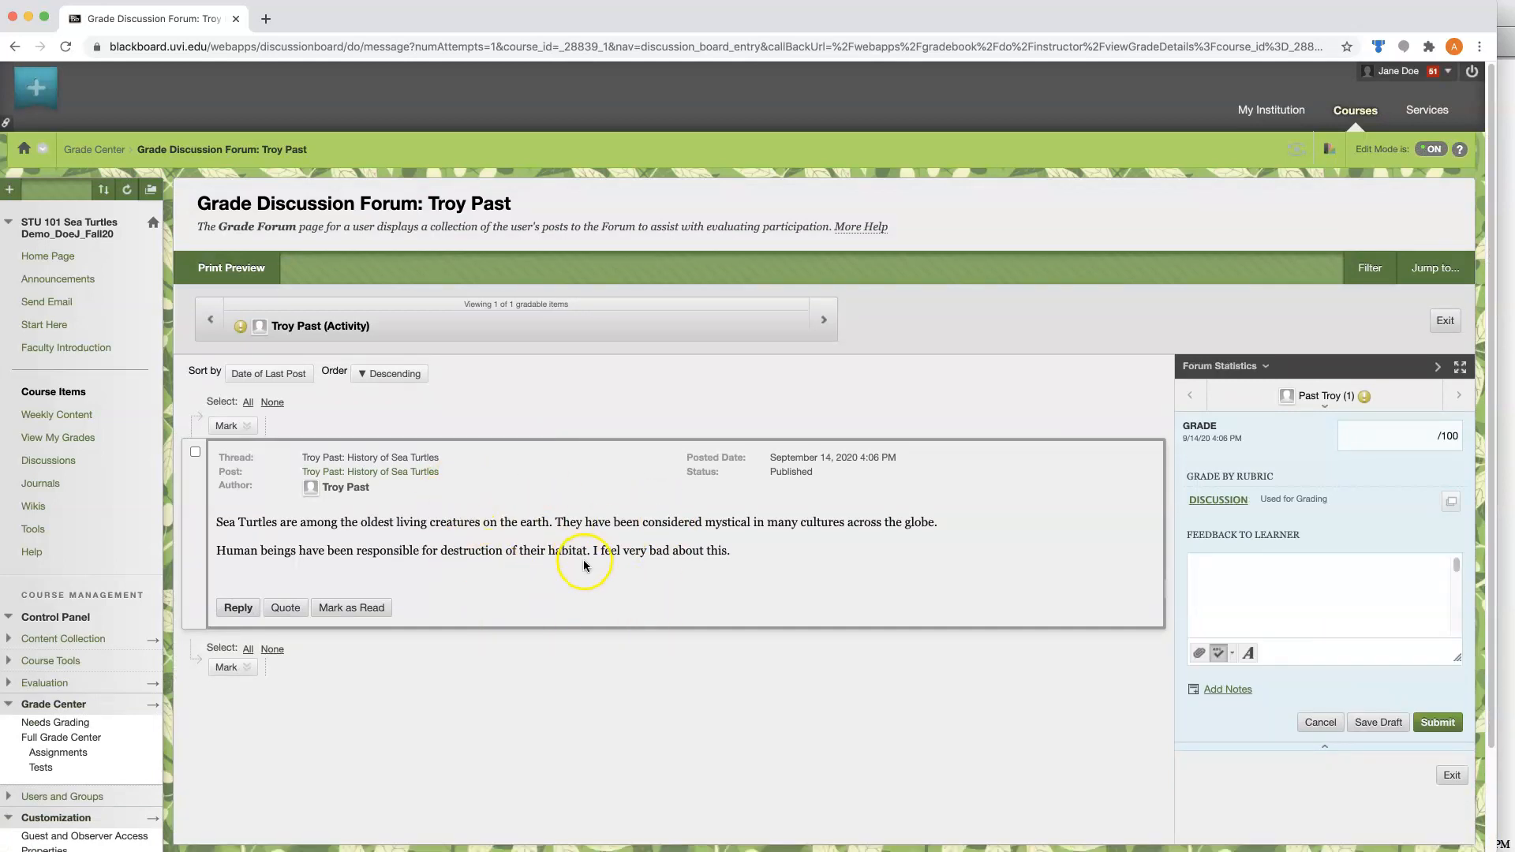
pyautogui.click(1405, 434)
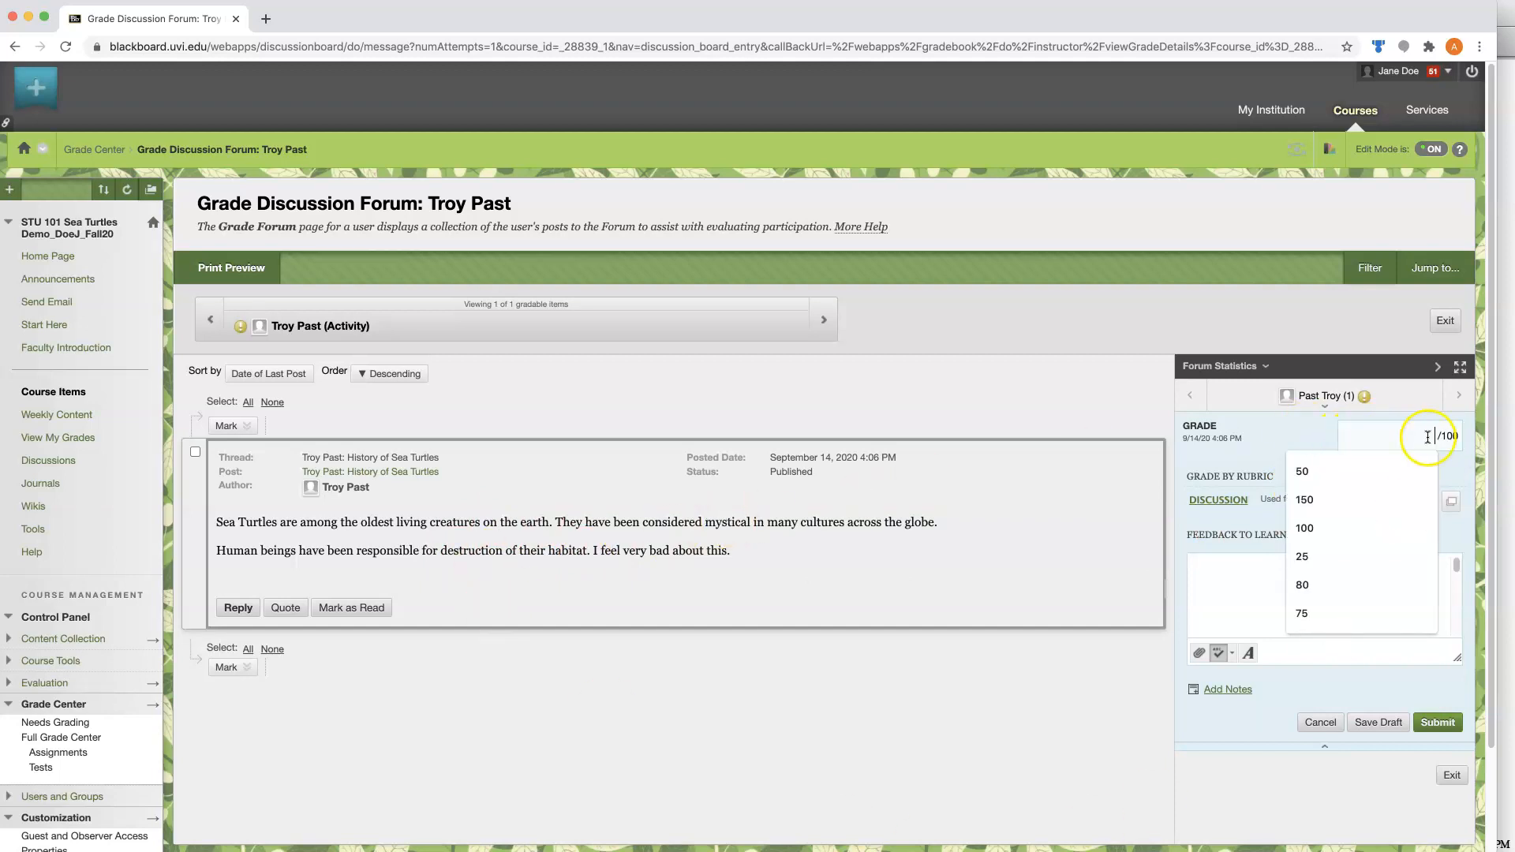
pyautogui.write('80')
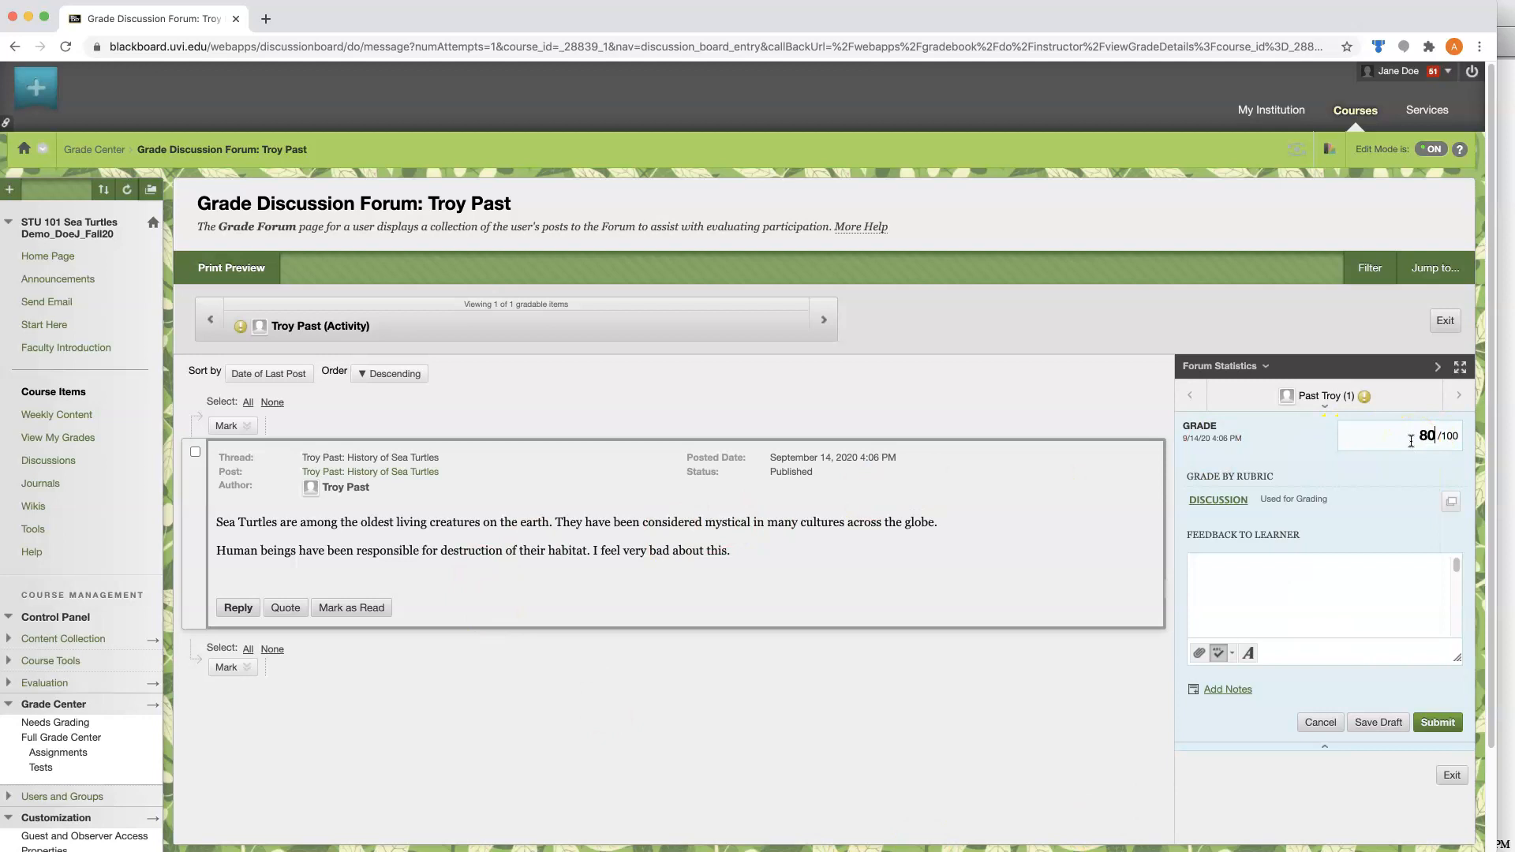
pyautogui.moveTo(1411, 440); pyautogui.dragTo(1370, 510)
pyautogui.press('BackSpace')
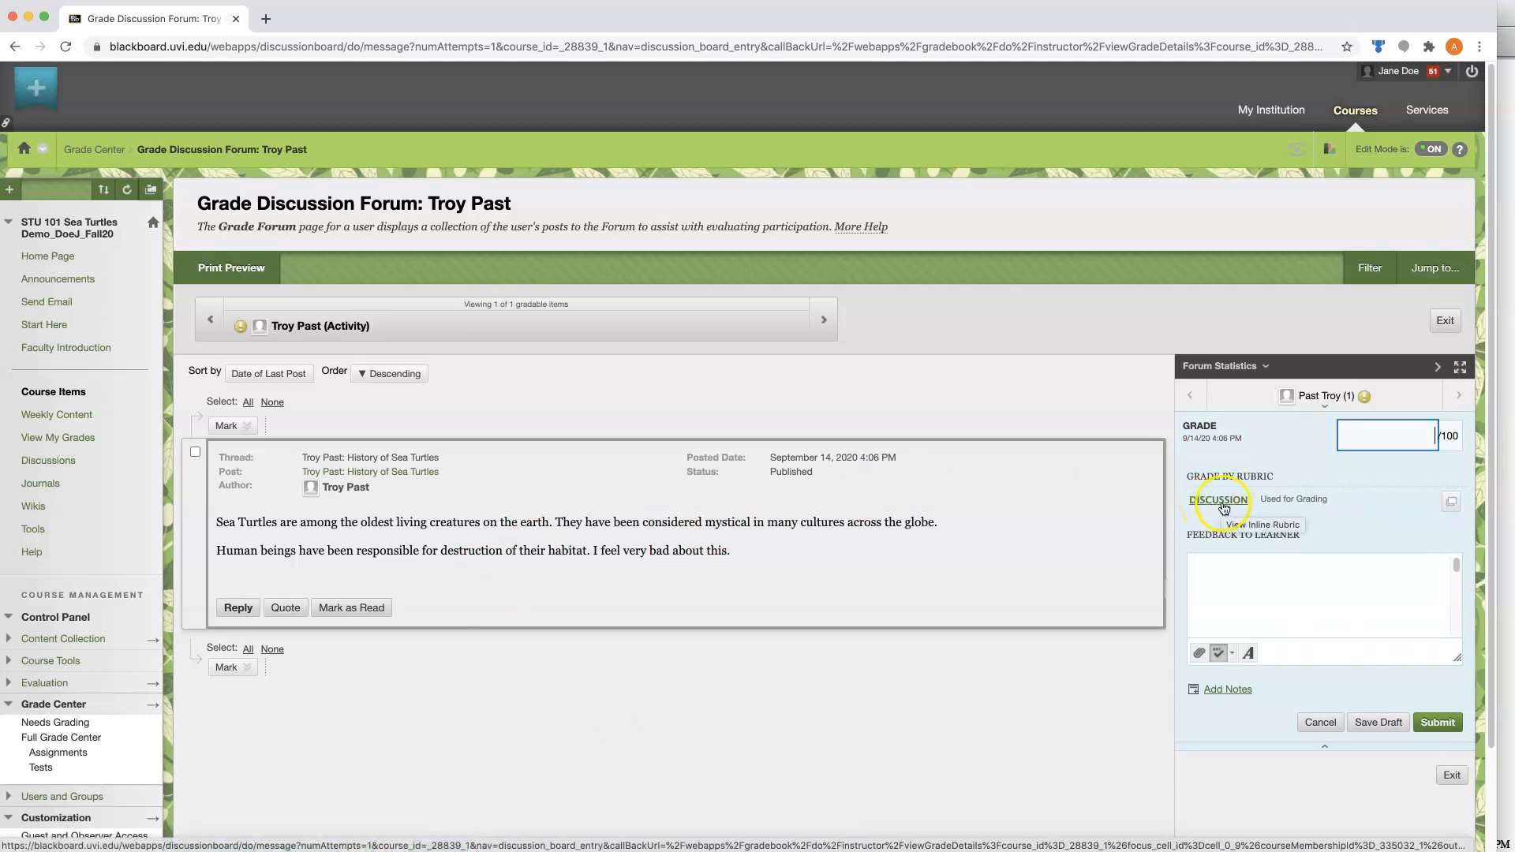
# Open the Discussion rubric for grading and rate the Initial Post criterion at level C with 40 (40.00%) points.
pyautogui.click(1219, 500)
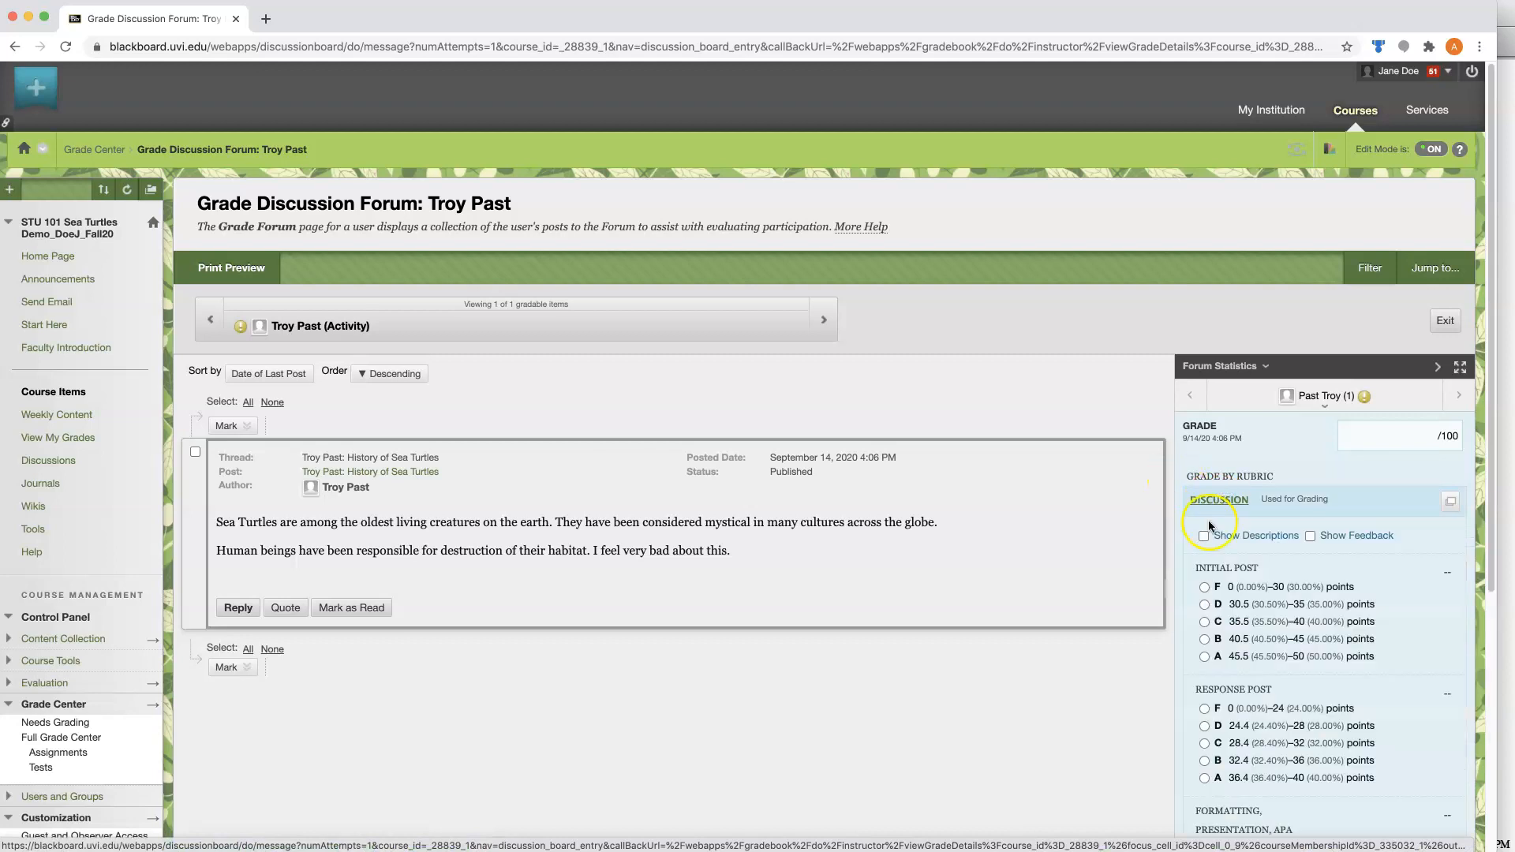
pyautogui.scroll(-5, 1231, 474)
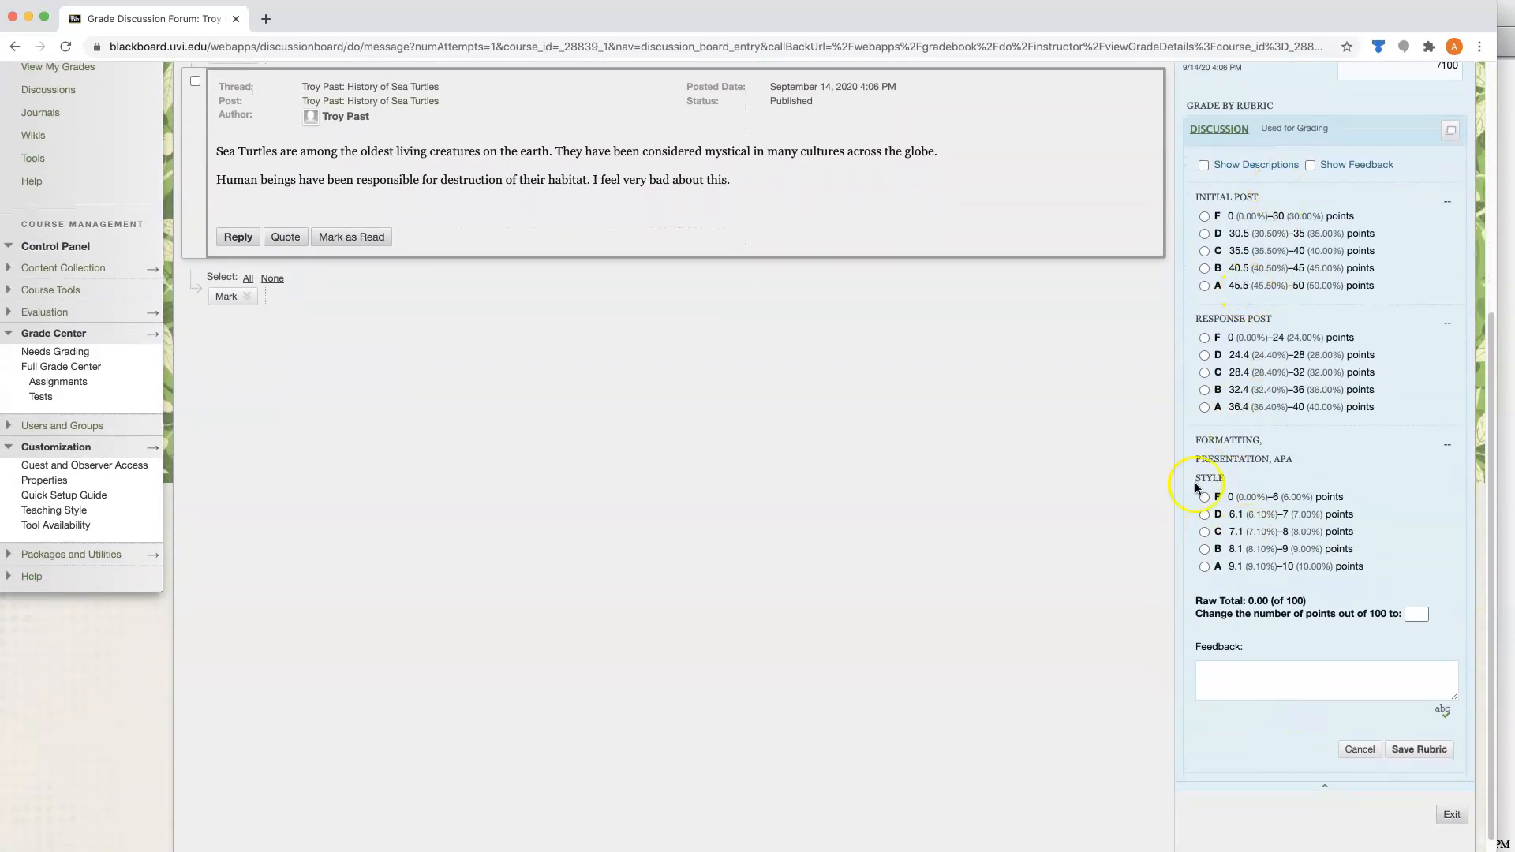
pyautogui.click(1204, 251)
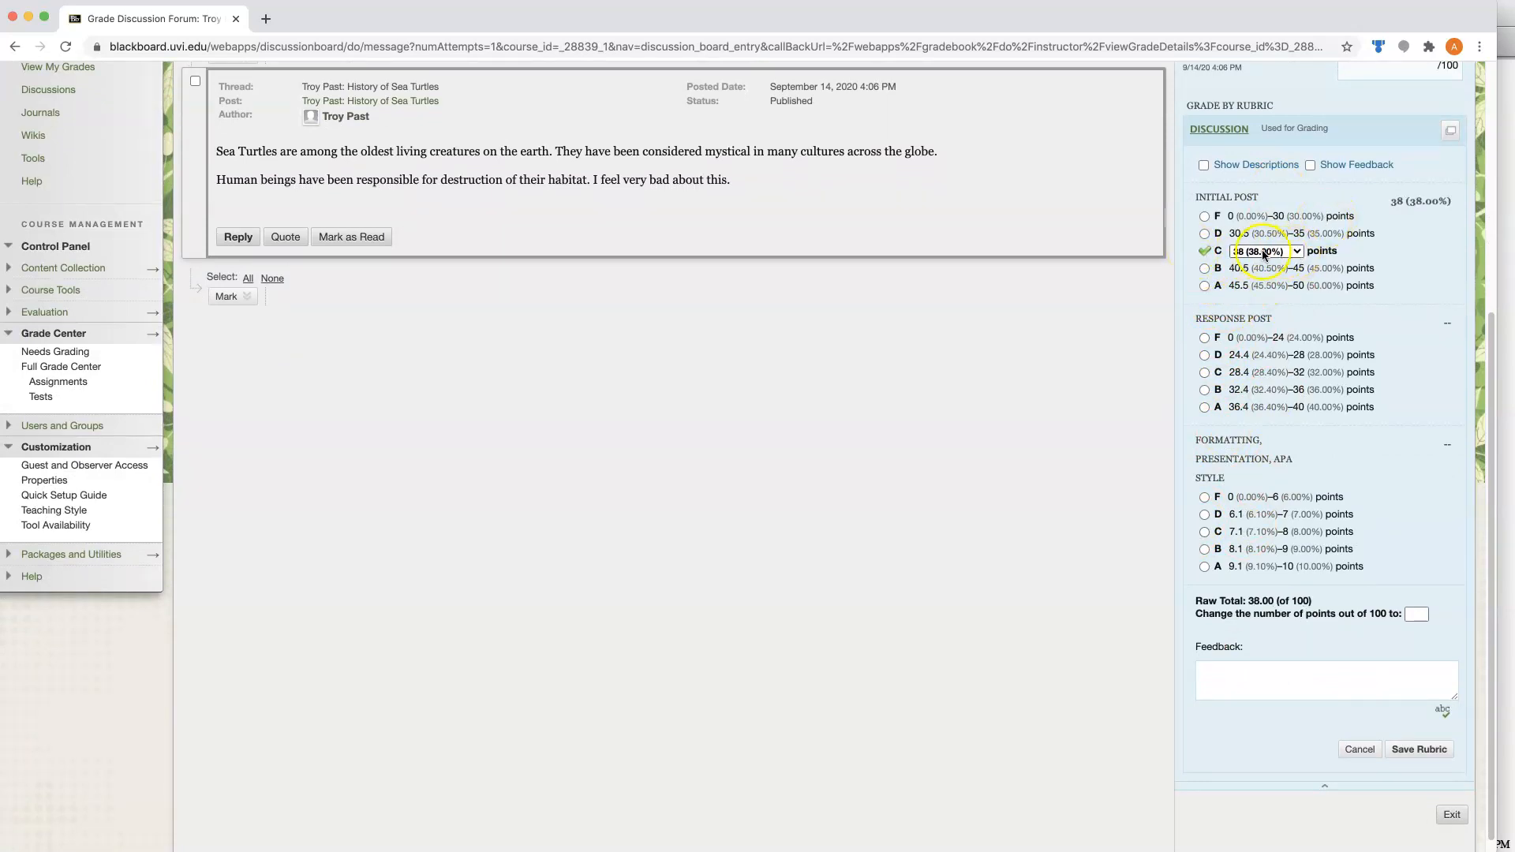
pyautogui.scroll(2, 1392, 291)
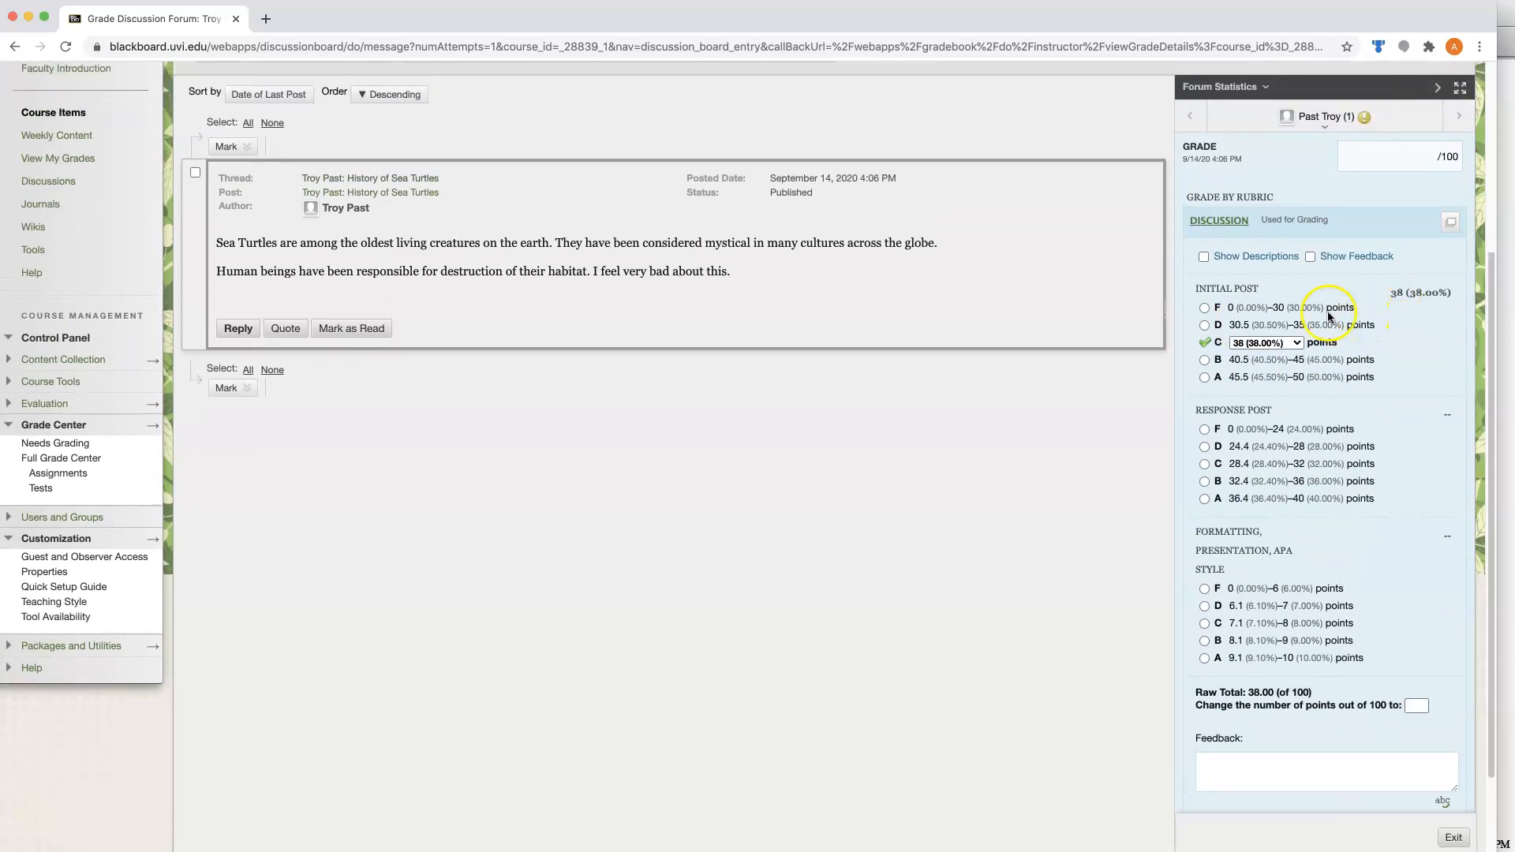
pyautogui.click(1296, 345)
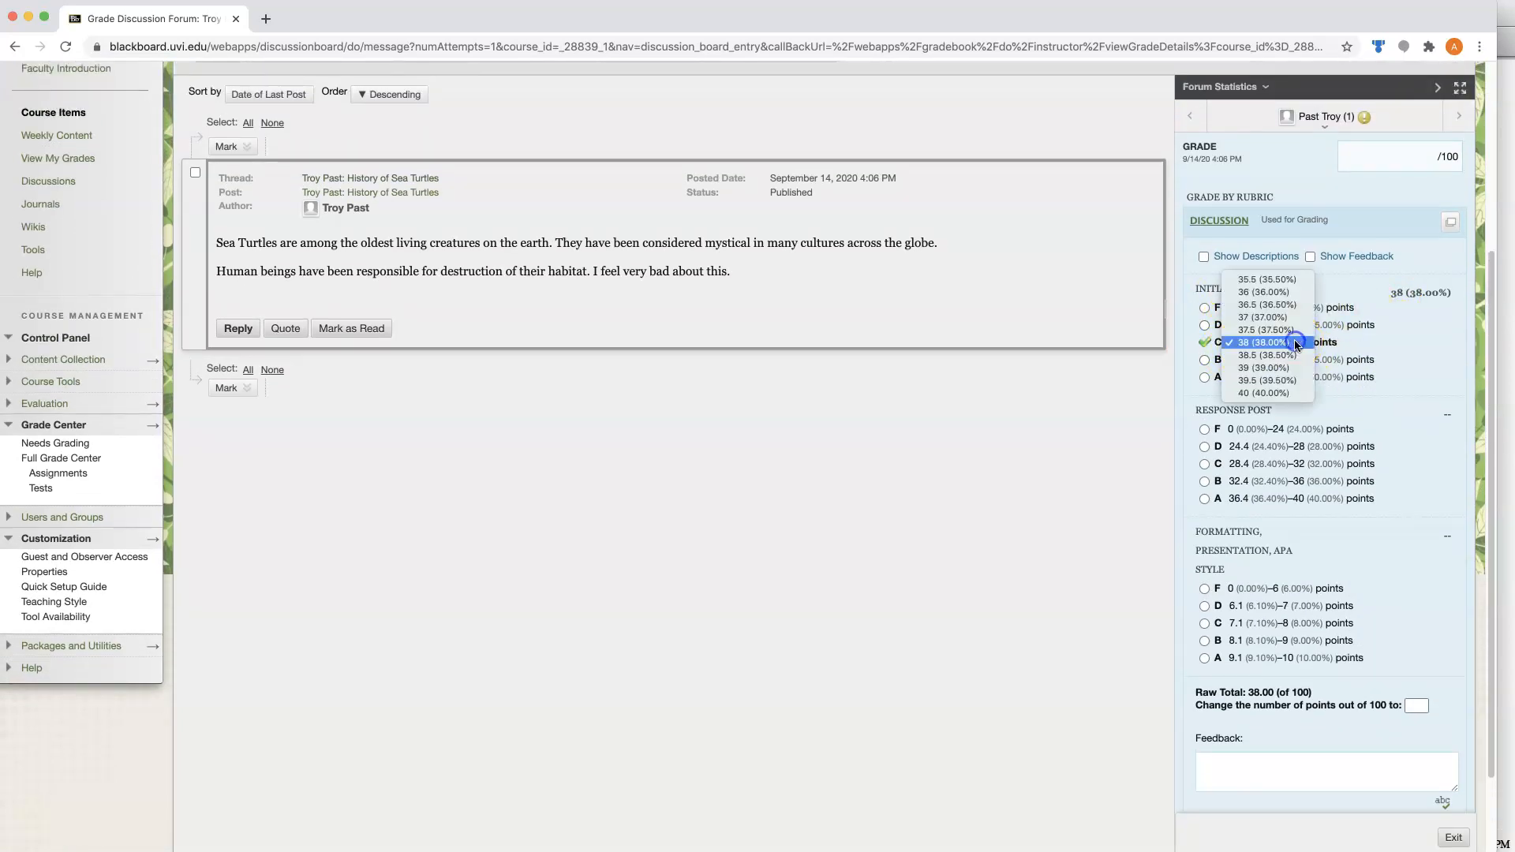
pyautogui.click(1262, 280)
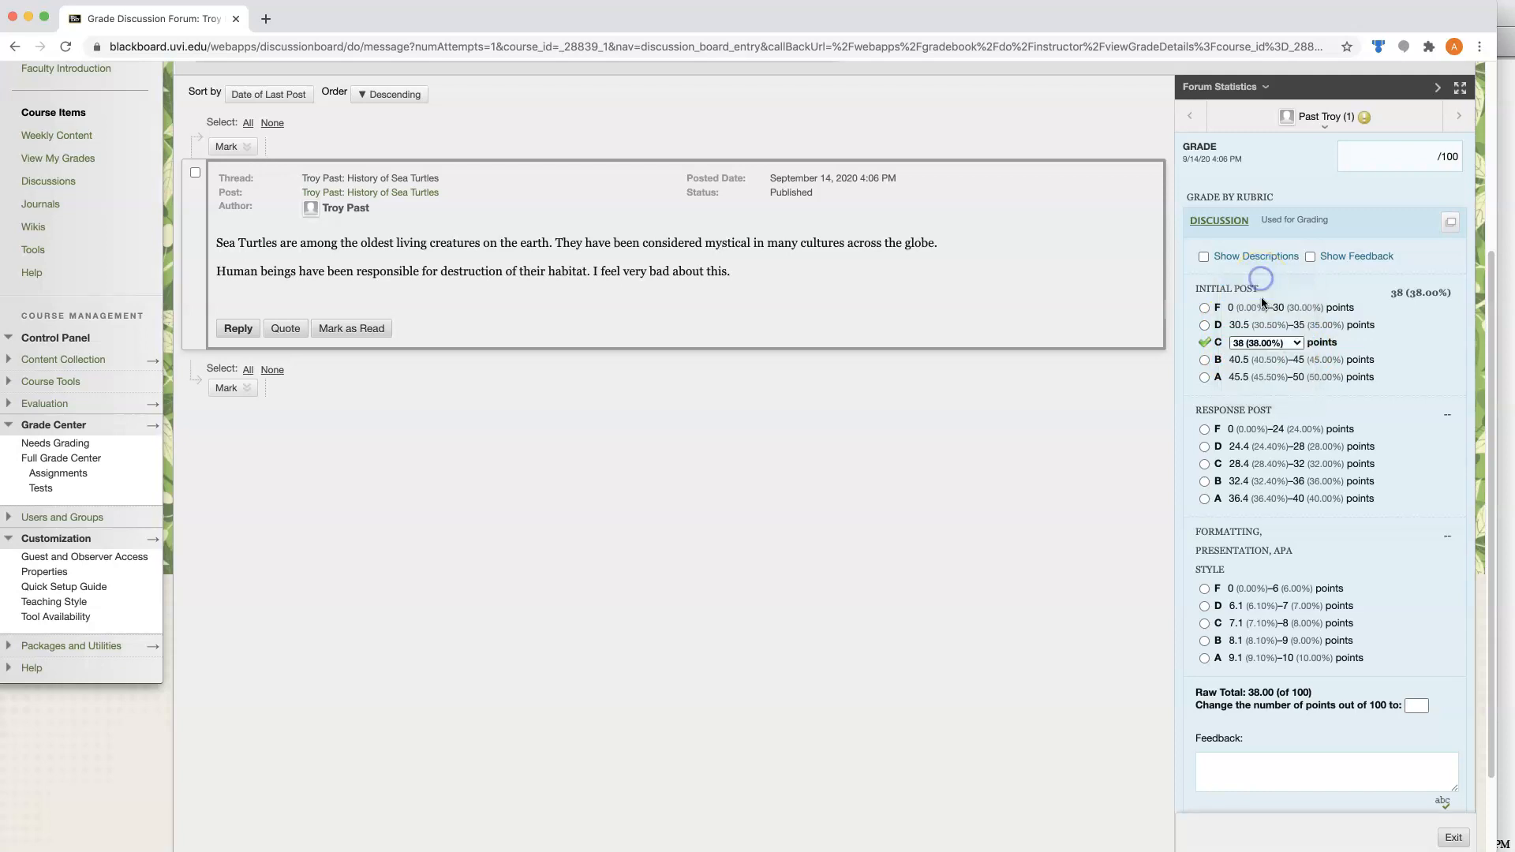
pyautogui.click(1300, 342)
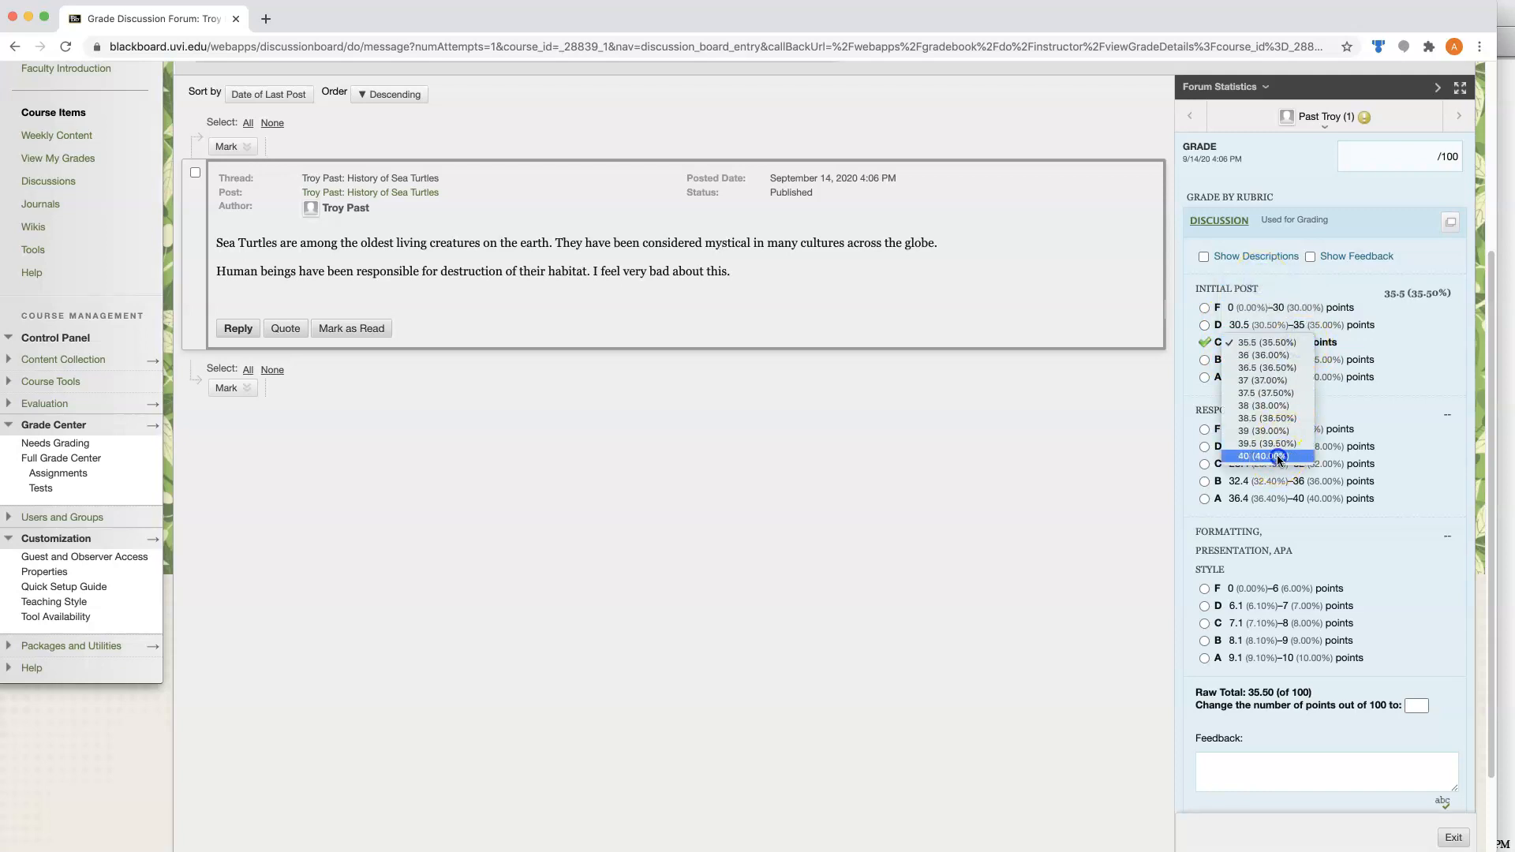
pyautogui.click(1265, 456)
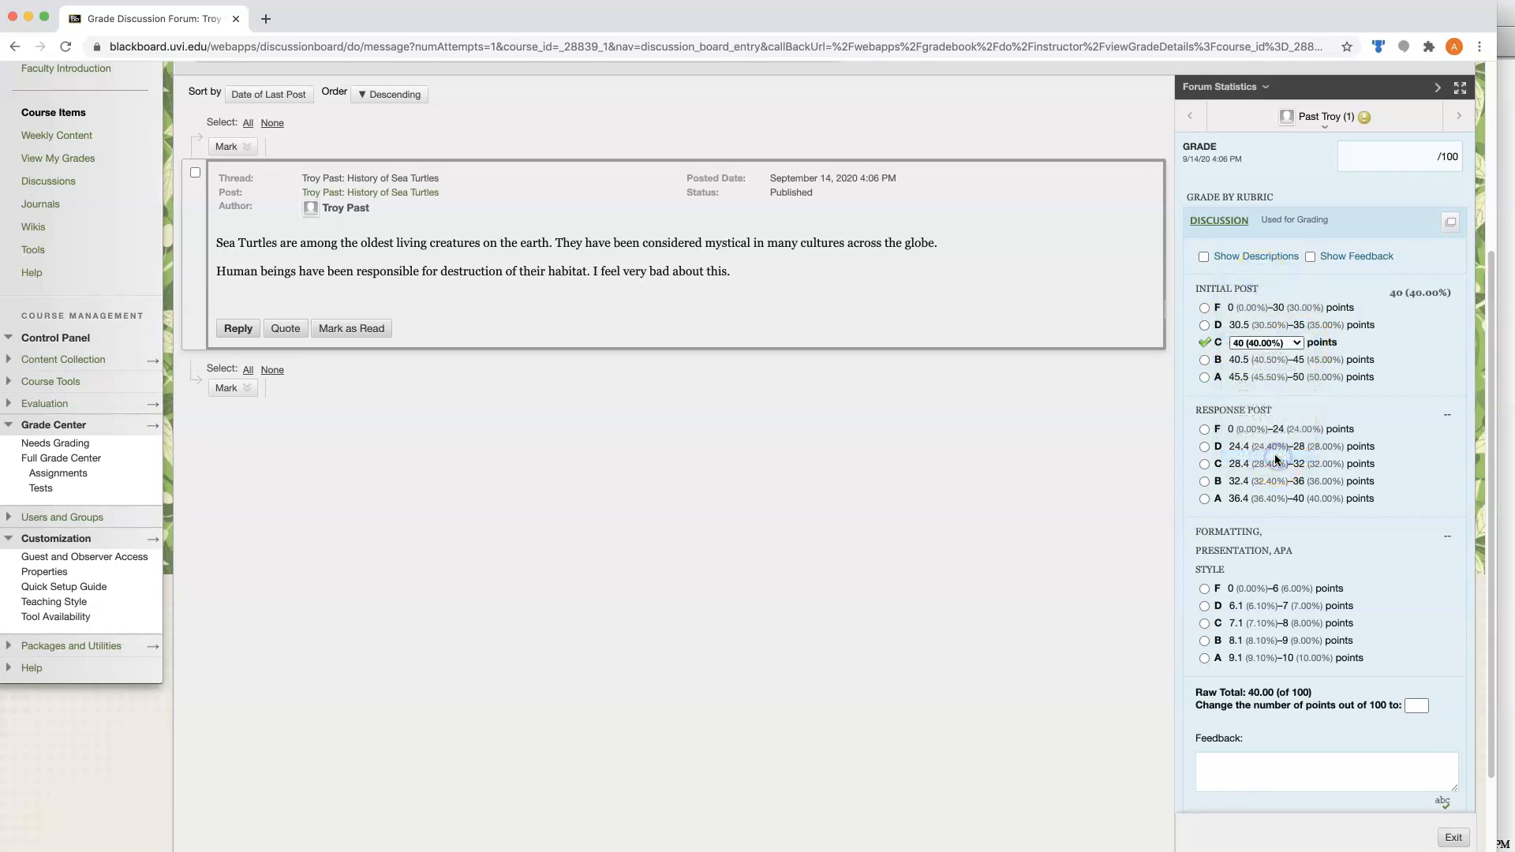
# Rate Response Post at F with 0 points and Formatting, Presentation, APA Style at D with 6.6 points, and save the rubric.
pyautogui.click(1244, 764)
pyautogui.scroll(-2, 1125, 746)
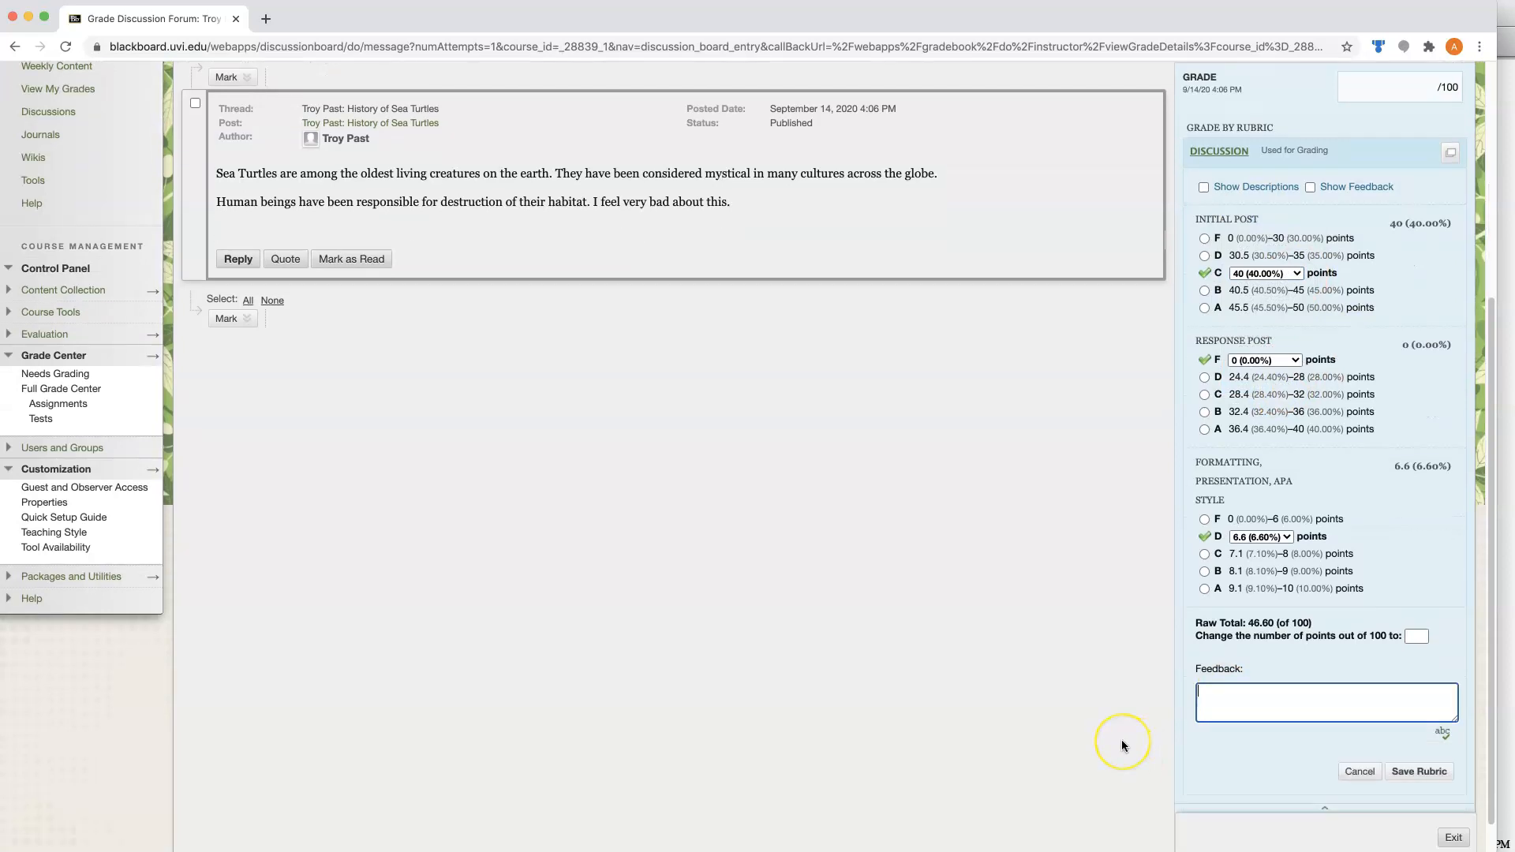
pyautogui.click(1398, 760)
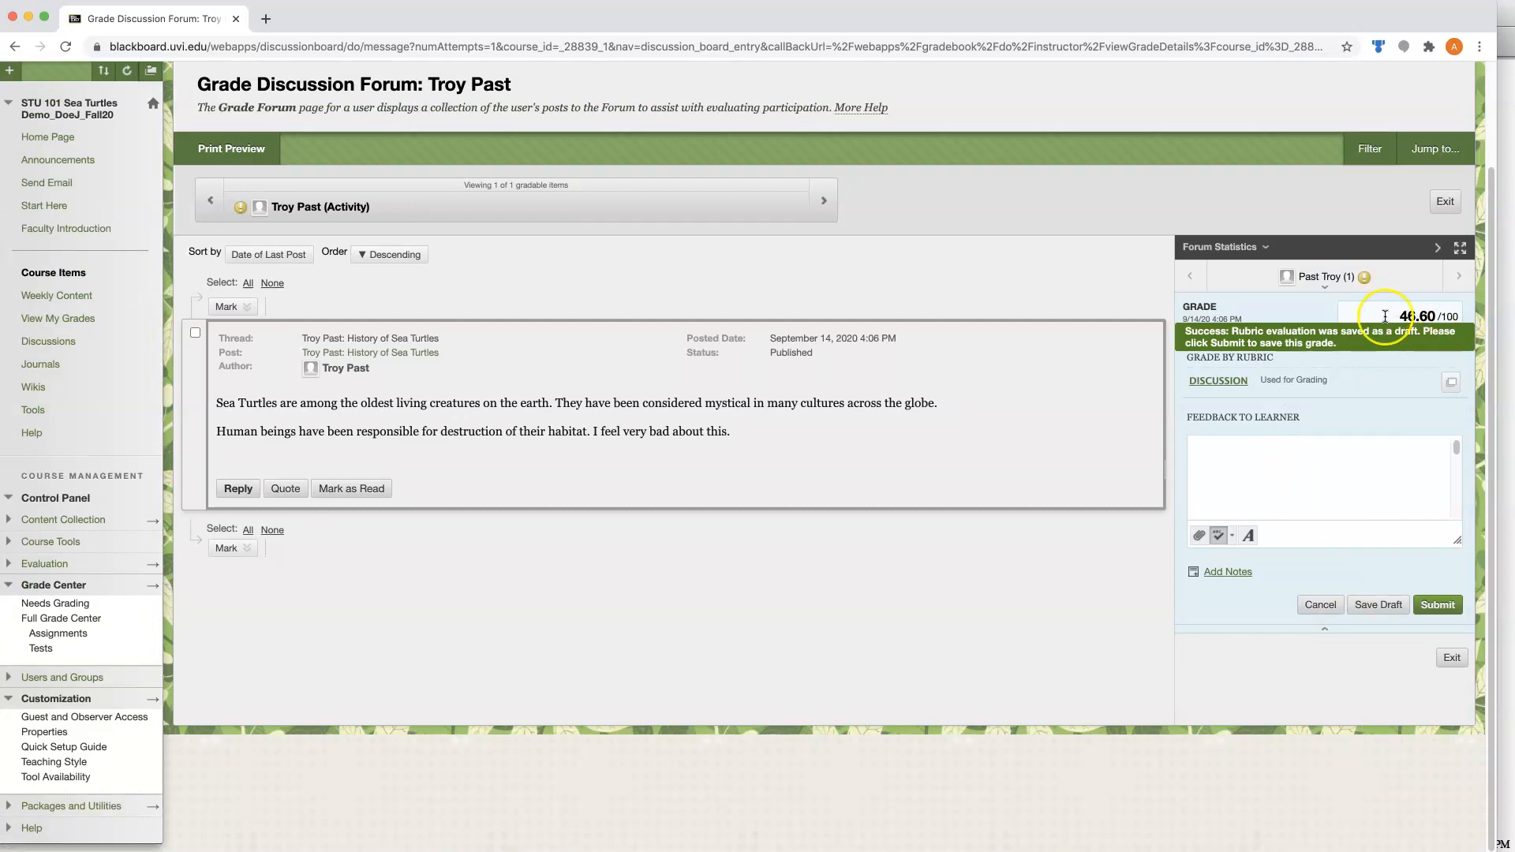
# Submit the student's discussion grade without written feedback and return to the Grade Center.
pyautogui.click(1253, 472)
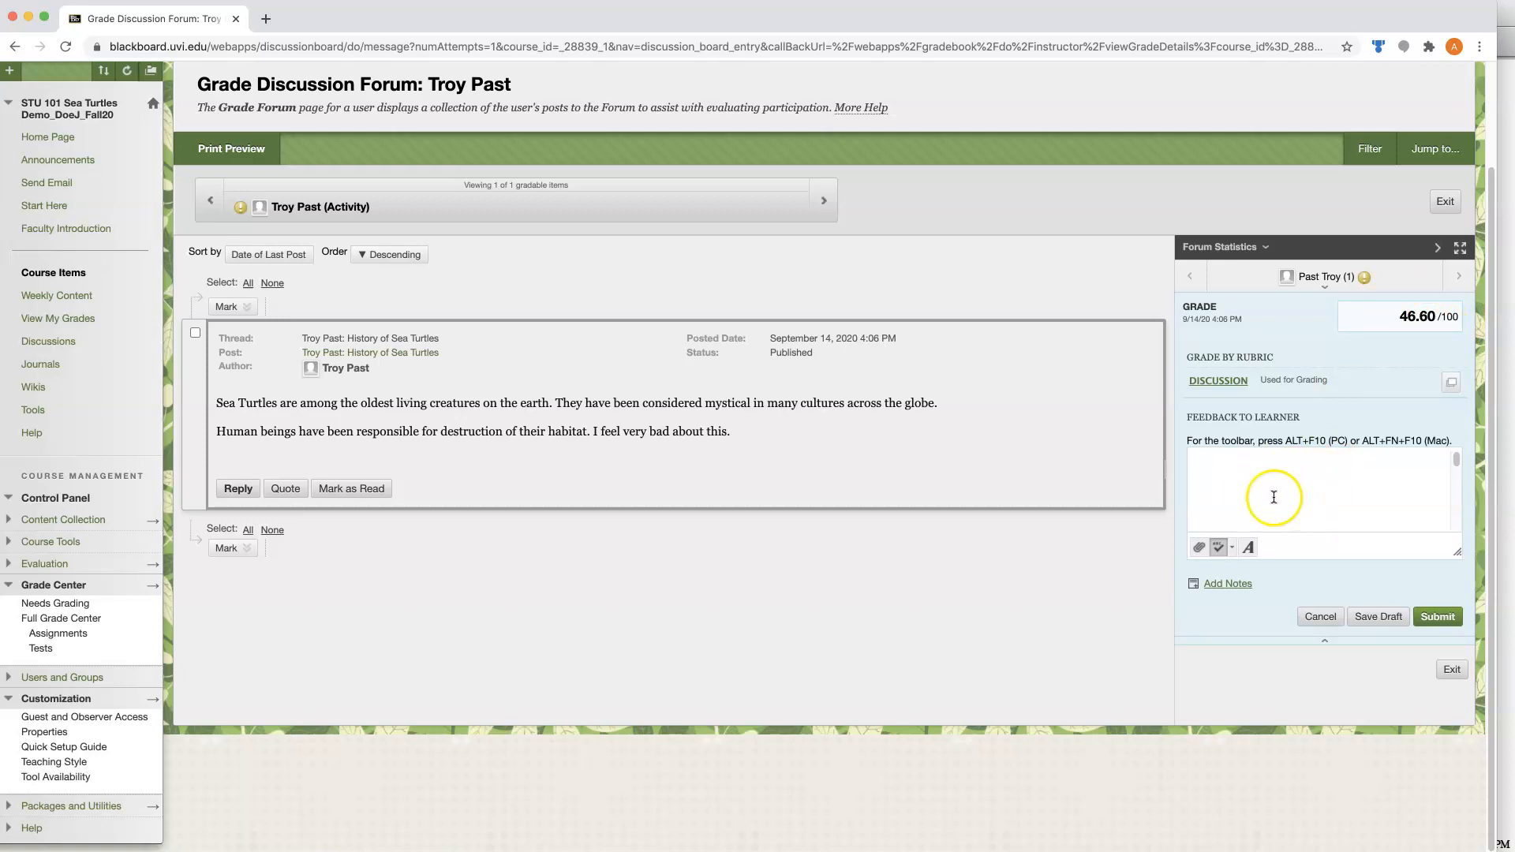
pyautogui.click(1438, 620)
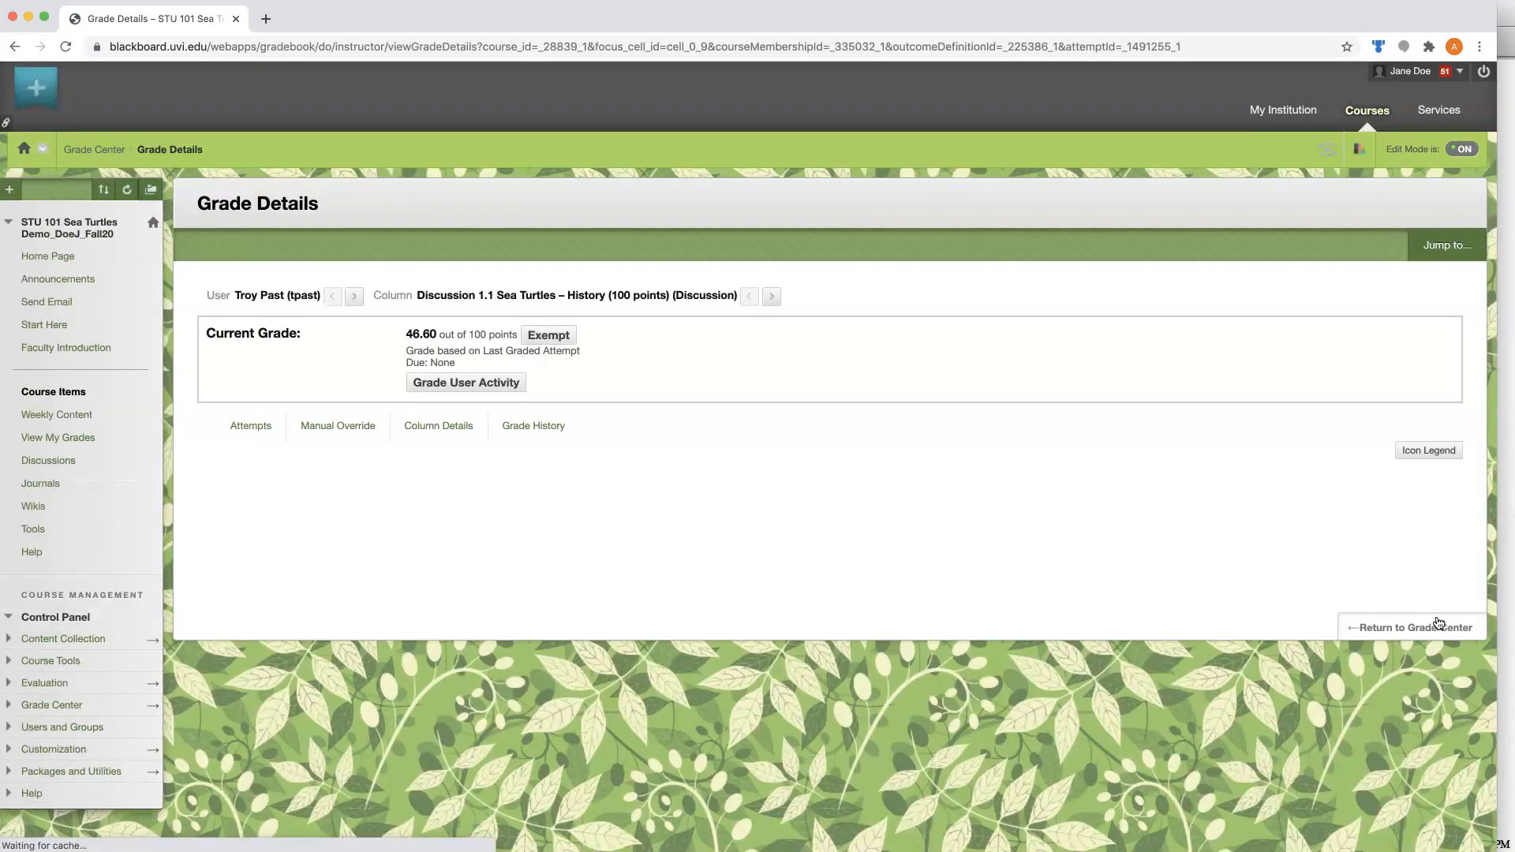
pyautogui.click(1418, 629)
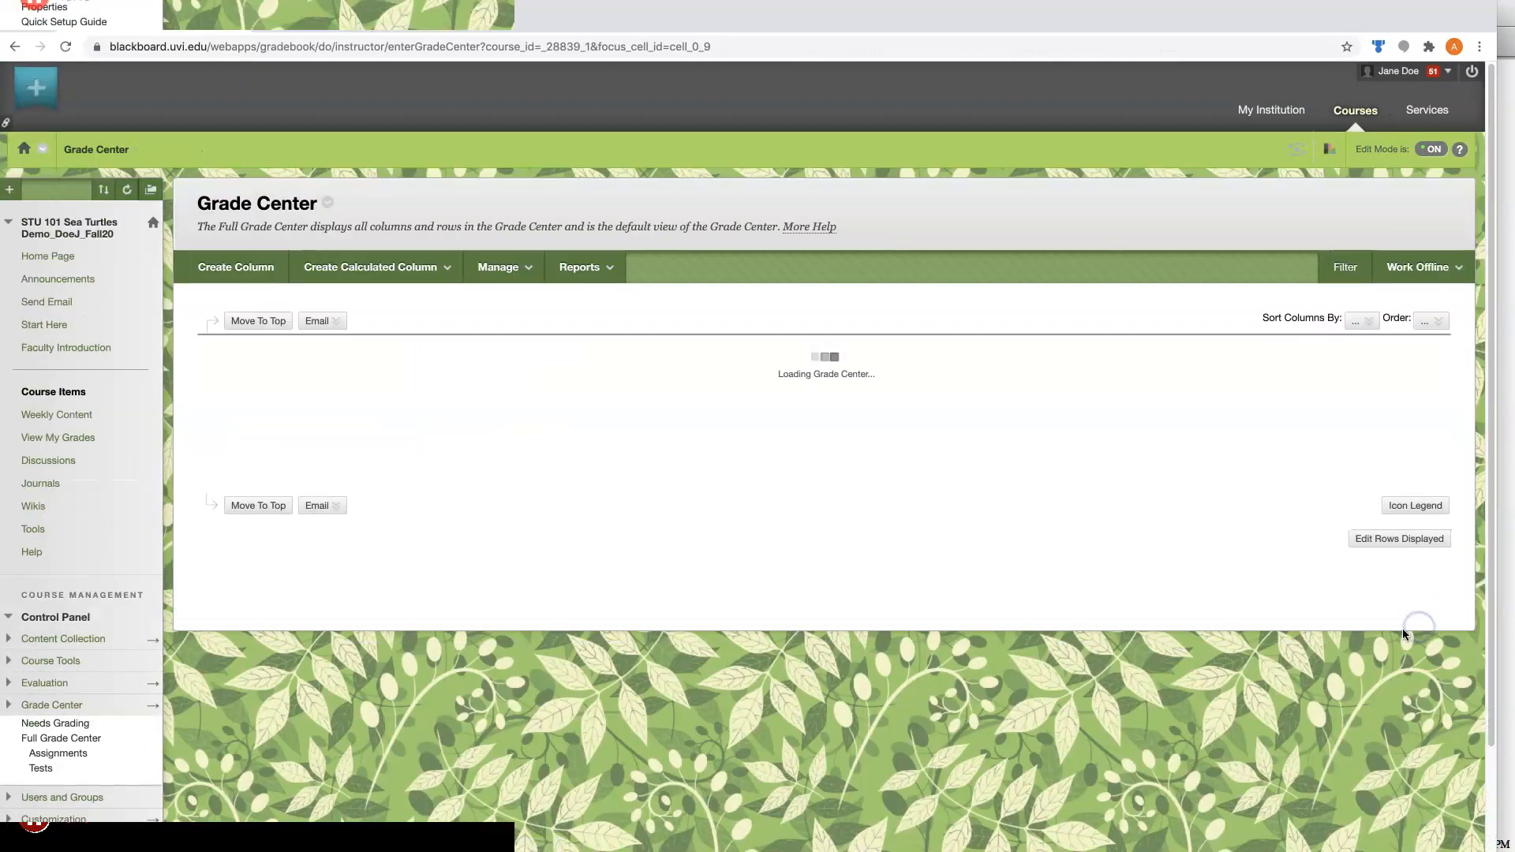